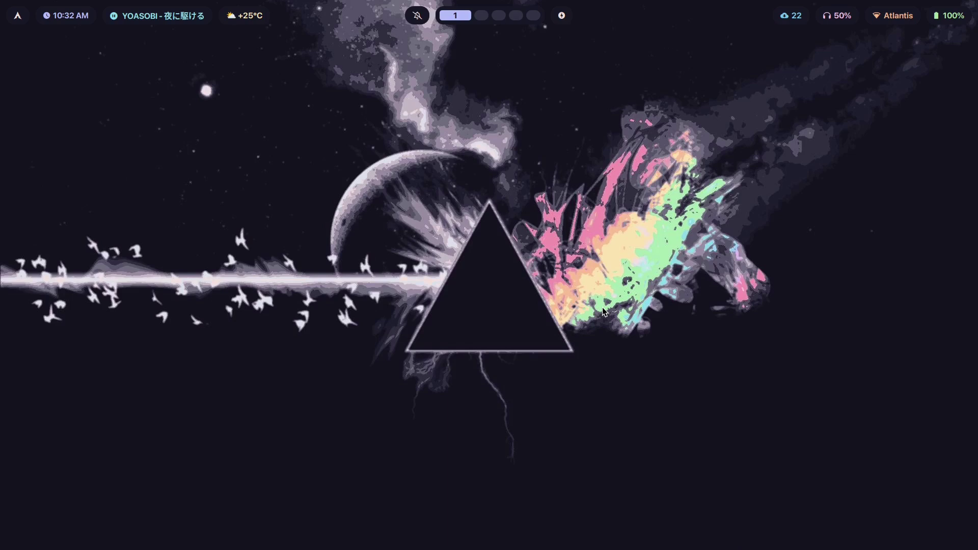
Apply the everforest-dark desktop theme, followed by the gruvbox-dark theme
{"action": "key", "text": "super+shift+t"}
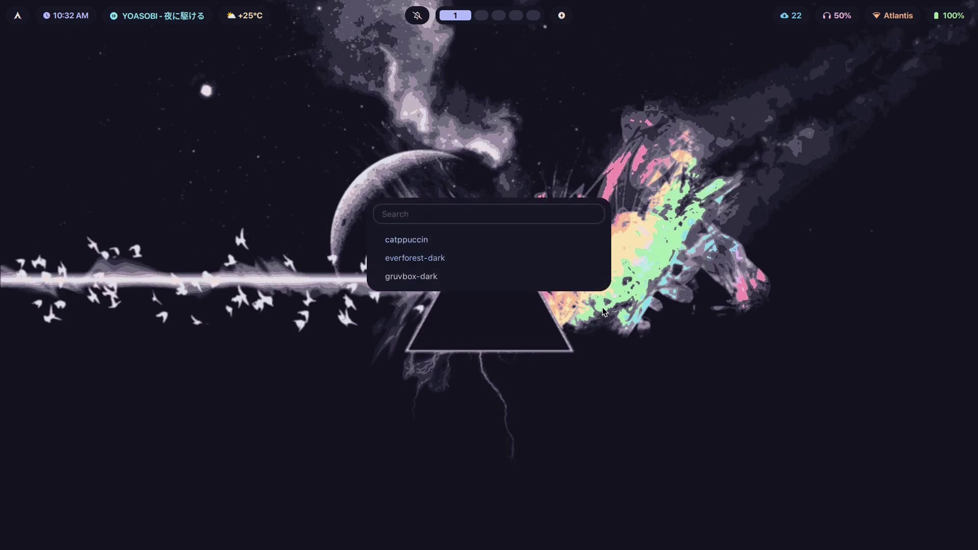
{"action": "key", "text": "Return"}
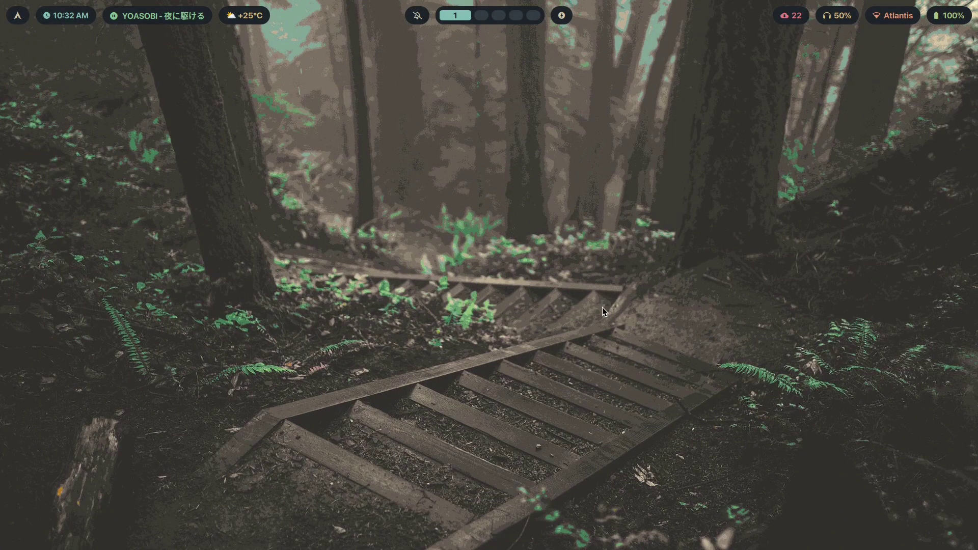
{"action": "key", "text": "super+t"}
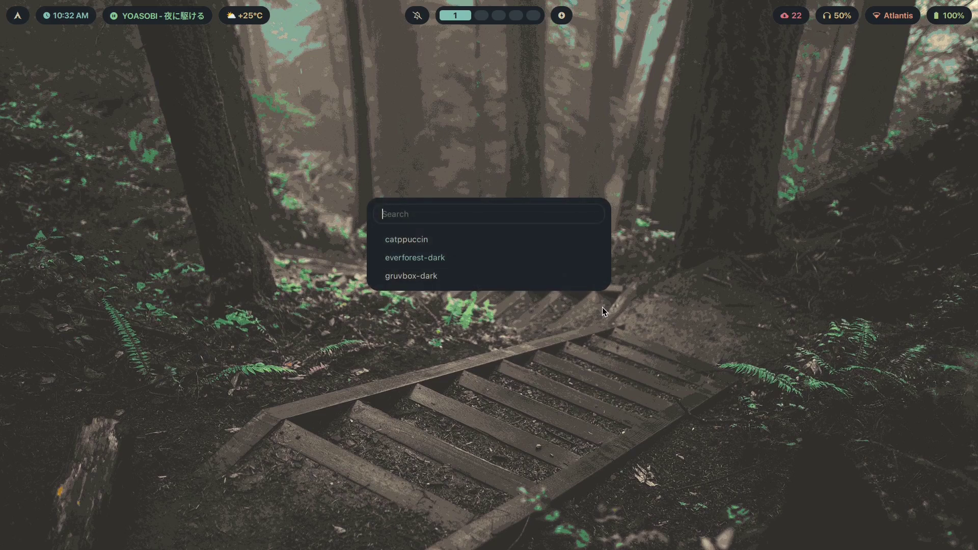
{"action": "key", "text": "Return"}
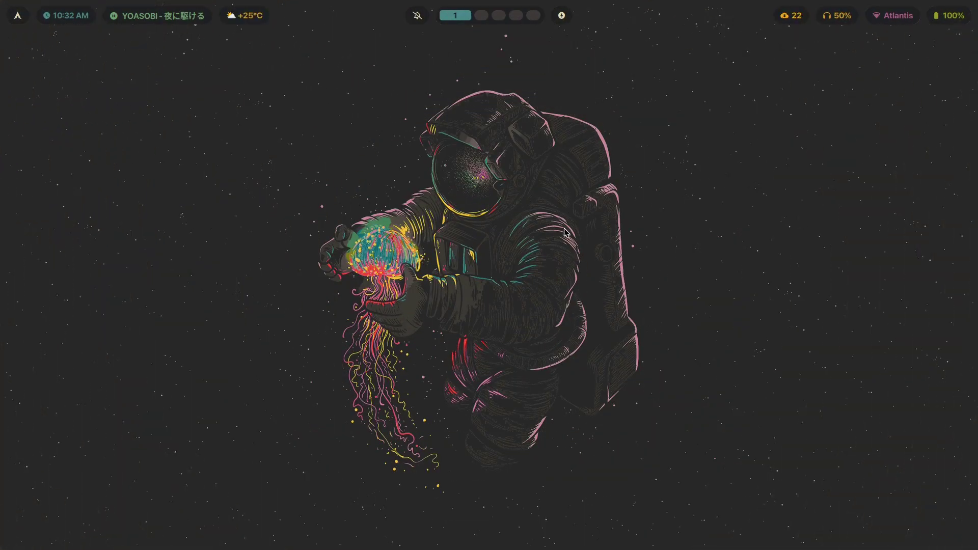
Open the file manager at the home folder as a floating window, shrink it, and place it near the desktop's centre
{"action": "key", "text": "super+e"}
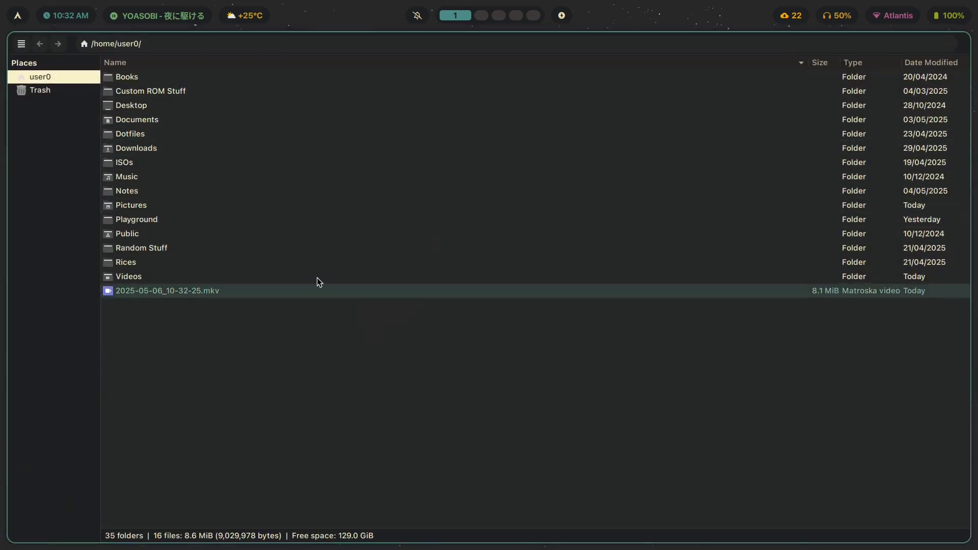
{"action": "key", "text": "super+v"}
{"action": "left_click_drag", "start_coordinate": [815, 433], "coordinate": [311, 142]}
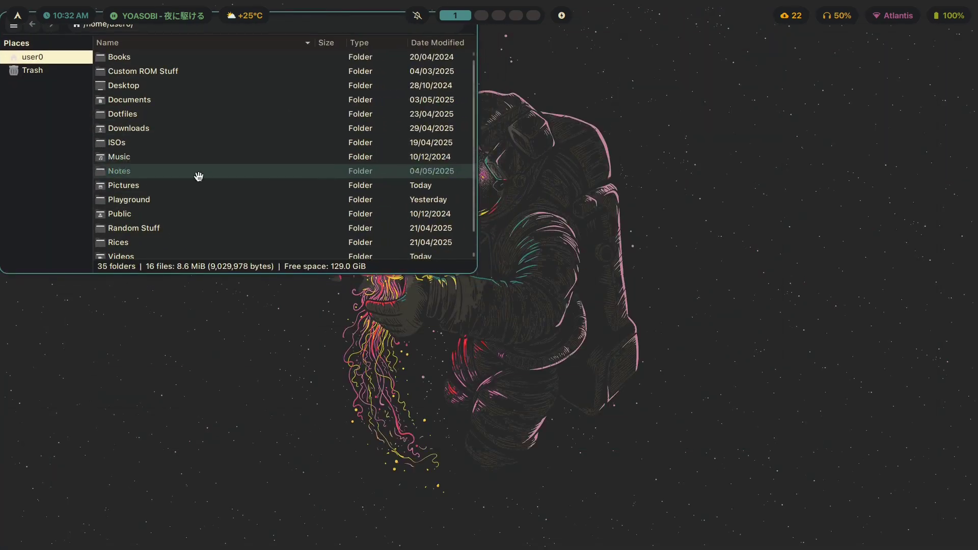
{"action": "left_click_drag", "start_coordinate": [197, 173], "coordinate": [515, 264]}
Launch File Roller, make its window floating, and resize and reposition it over the file manager
{"action": "key", "text": "super+d"}
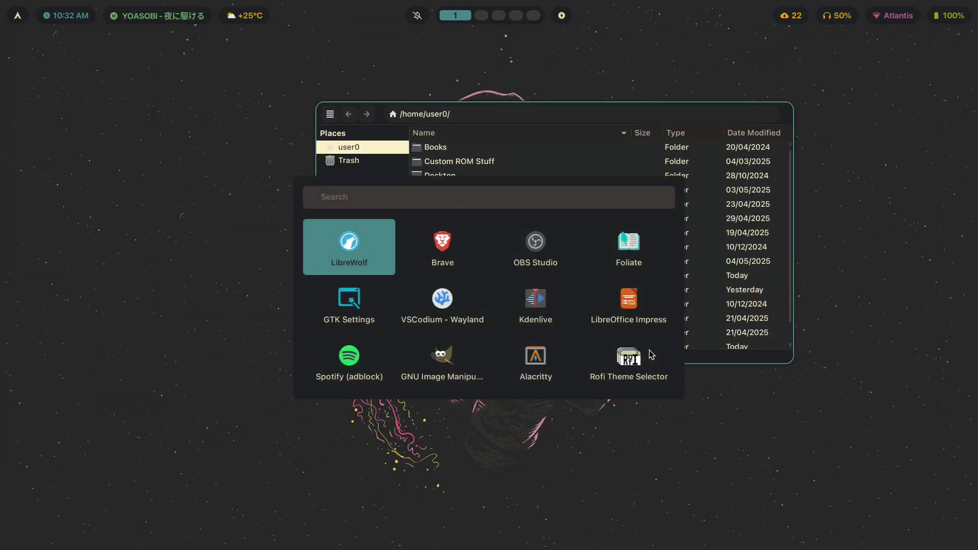
{"action": "type", "text": "file"}
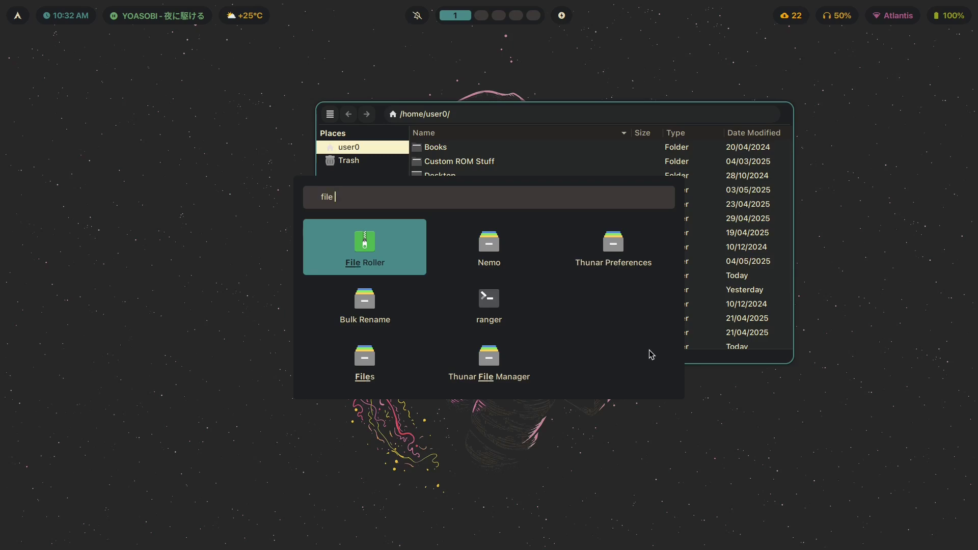
{"action": "type", "text": " roller"}
{"action": "key", "text": "Return"}
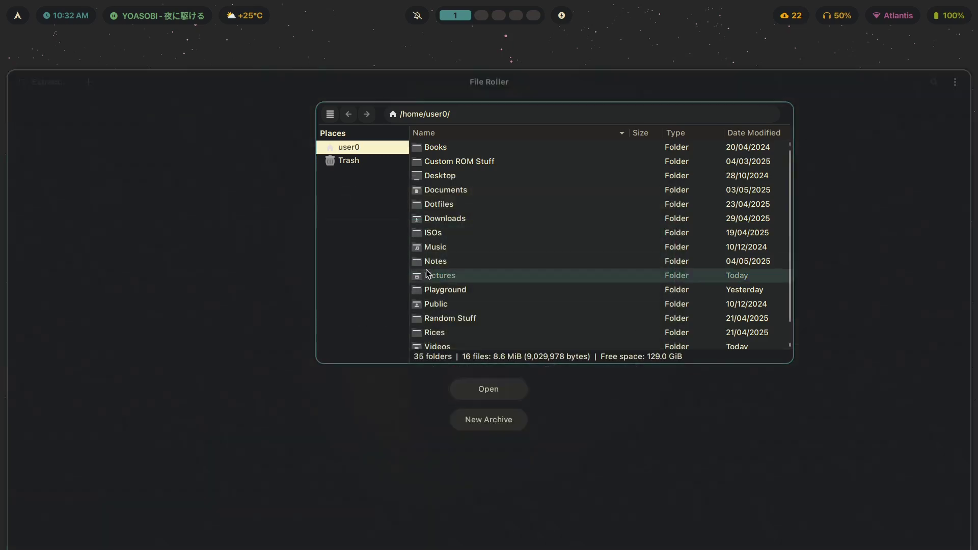
{"action": "key", "text": "super+v"}
{"action": "left_click_drag", "start_coordinate": [861, 448], "coordinate": [514, 301]}
{"action": "left_click_drag", "start_coordinate": [387, 265], "coordinate": [542, 333]}
Launch the Nautilus Files app as a floating window, shrink it, and place it overlapping the File Roller window
{"action": "key", "text": "super+d"}
{"action": "type", "text": "nau"}
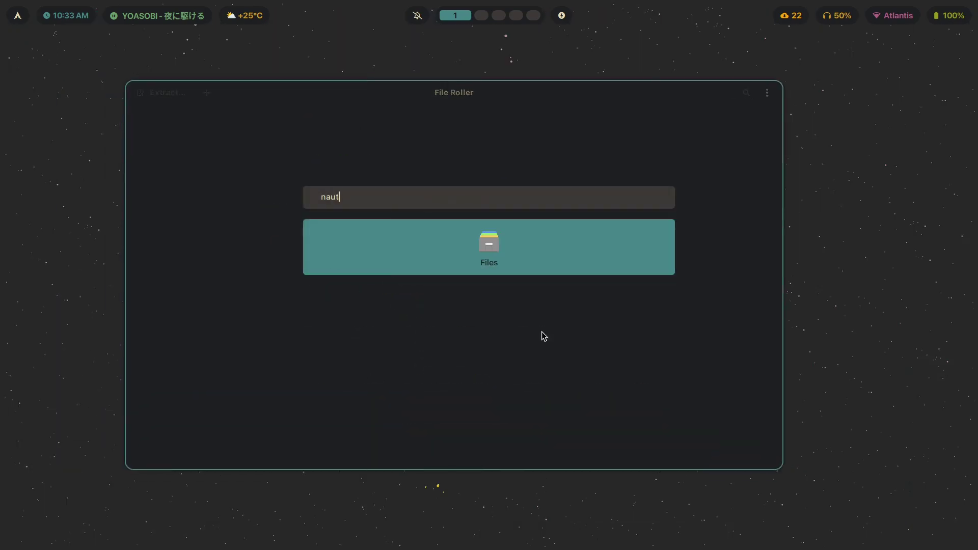
{"action": "left_click", "coordinate": [500, 279]}
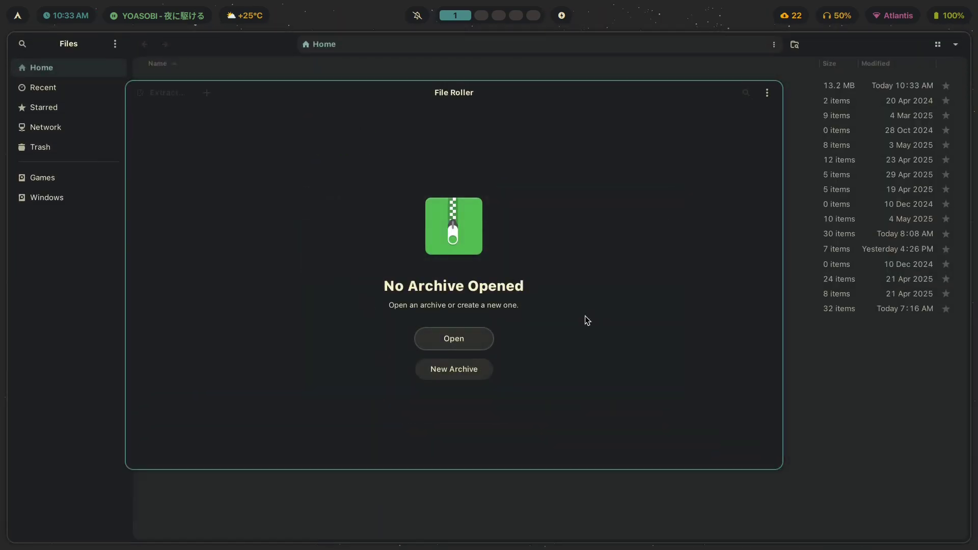
{"action": "key", "text": "super+v"}
{"action": "left_click_drag", "start_coordinate": [826, 486], "coordinate": [385, 186]}
{"action": "left_click_drag", "start_coordinate": [245, 214], "coordinate": [562, 324]}
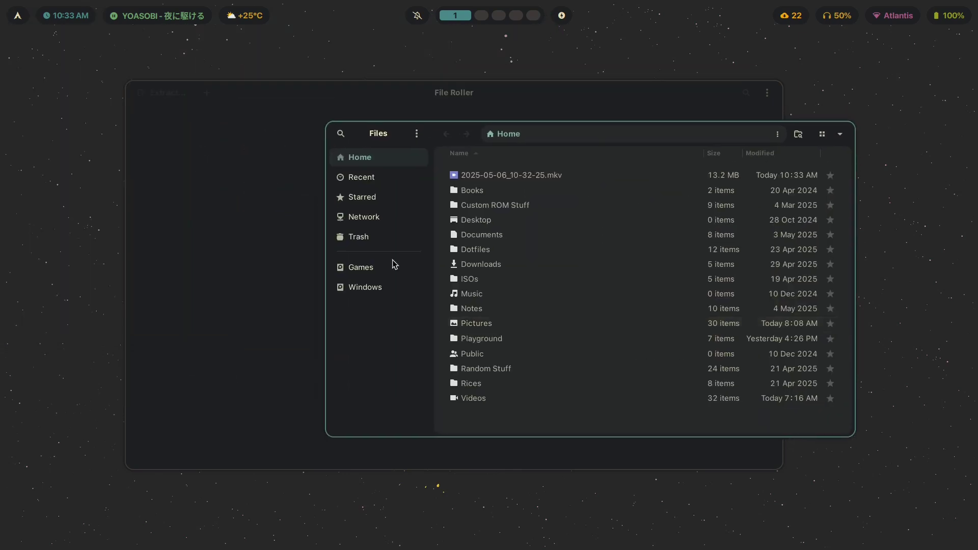
Launch the Foliate e-book reader, make its window floating, and shift it toward the desktop's upper left
{"action": "key", "text": "super+d"}
{"action": "type", "text": "folia"}
{"action": "key", "text": "Return"}
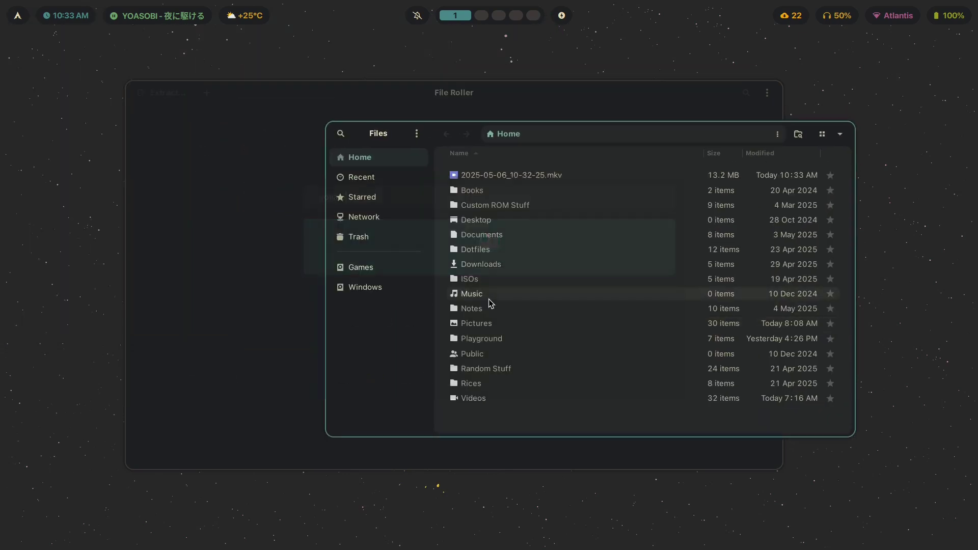
{"action": "key", "text": "super+v"}
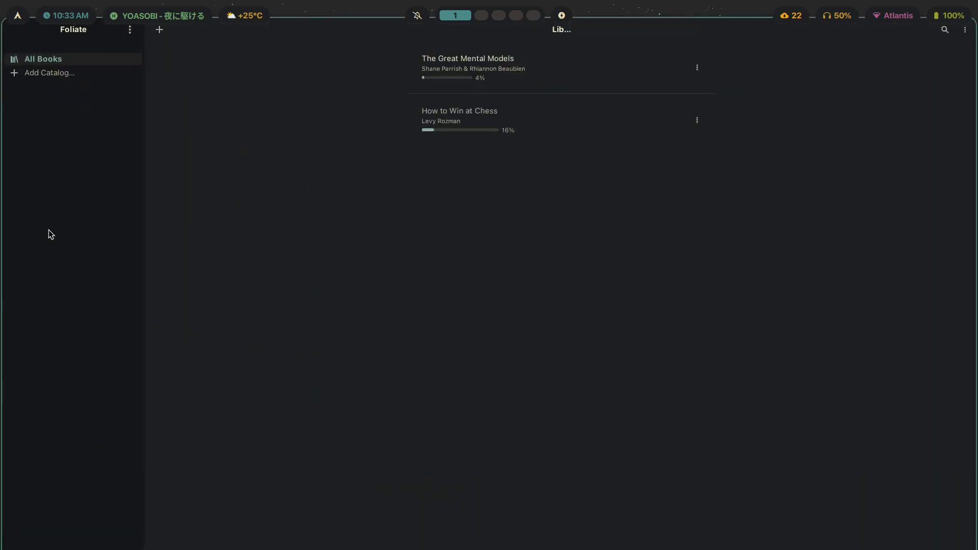
{"action": "left_click_drag", "start_coordinate": [766, 371], "coordinate": [561, 291]}
Shrink the File Roller and Foliate windows and spread them and the Files window apart so each is largely visible
{"action": "left_click_drag", "start_coordinate": [777, 452], "coordinate": [692, 249]}
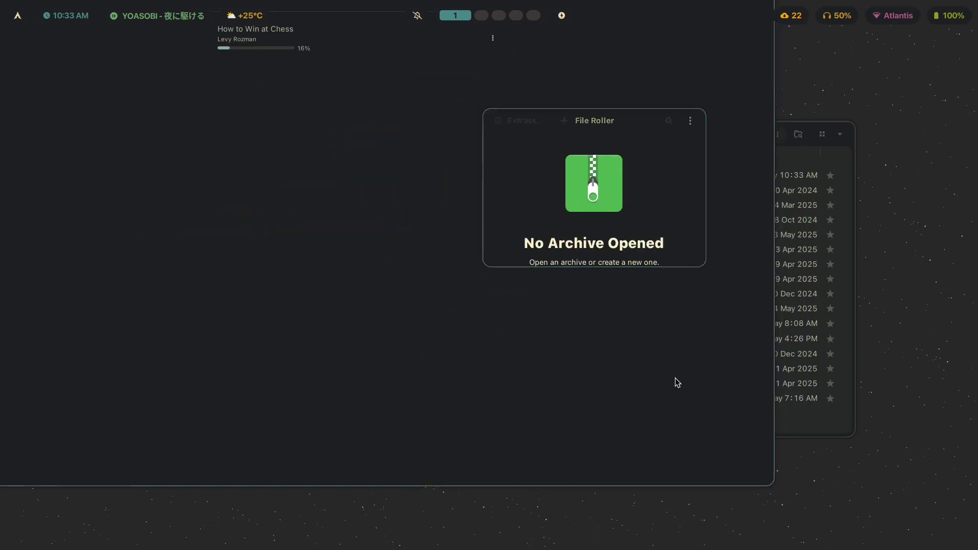
{"action": "left_click_drag", "start_coordinate": [626, 440], "coordinate": [186, 215]}
{"action": "left_click_drag", "start_coordinate": [122, 155], "coordinate": [369, 253]}
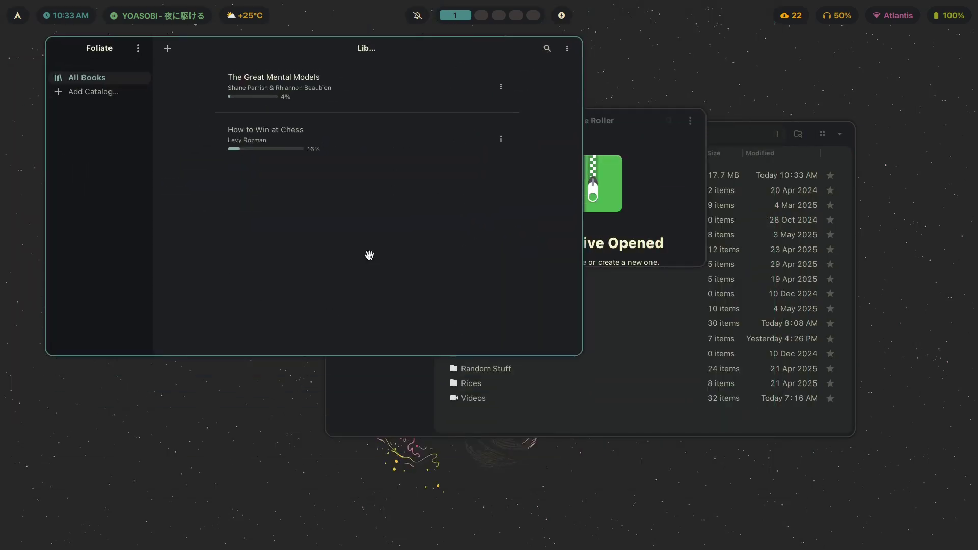
{"action": "left_click_drag", "start_coordinate": [764, 344], "coordinate": [863, 386]}
{"action": "left_click_drag", "start_coordinate": [648, 139], "coordinate": [746, 100]}
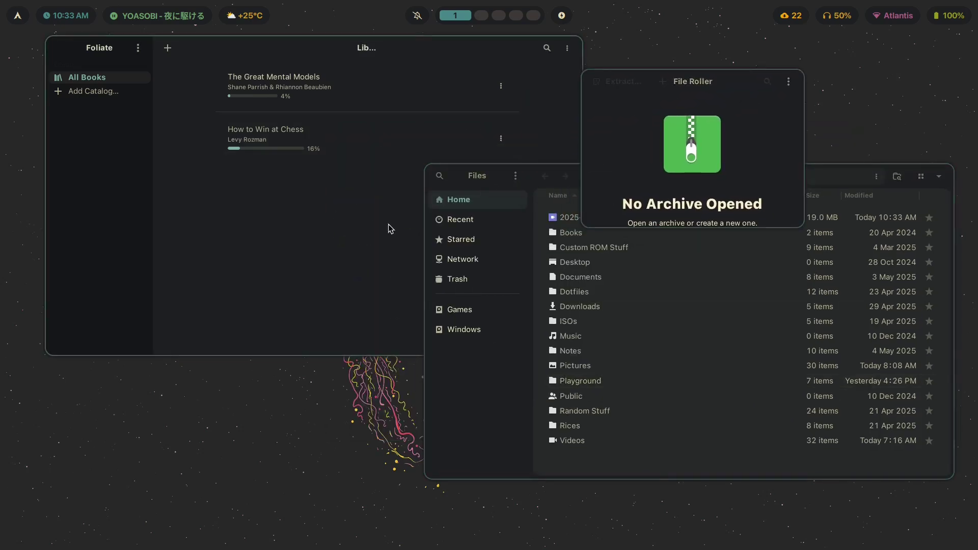
Launch Clocks as a floating window, shrink it, and centre it over the other windows
{"action": "key", "text": "super+d"}
{"action": "type", "text": "clock"}
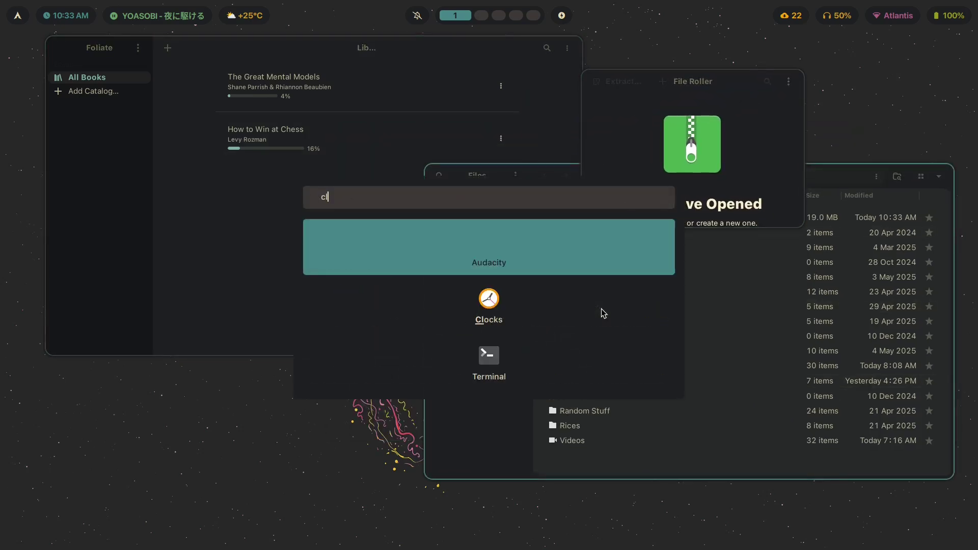
{"action": "key", "text": "Return"}
{"action": "key", "text": "super+v"}
{"action": "left_click_drag", "start_coordinate": [863, 352], "coordinate": [366, 192]}
{"action": "left_click_drag", "start_coordinate": [294, 168], "coordinate": [560, 308]}
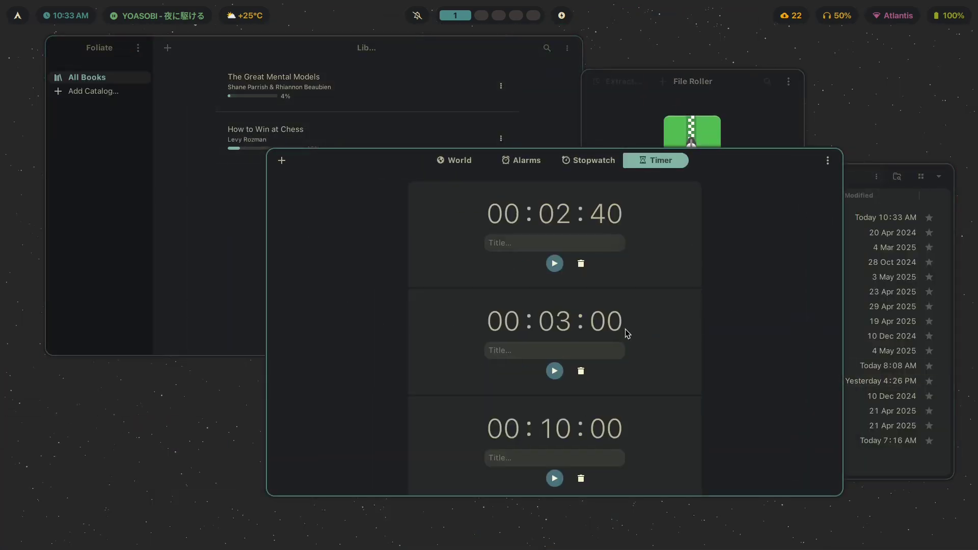
Close all open windows on workspace 1
{"action": "key", "text": "super+q"}
{"action": "key", "text": "super+q"}
{"action": "key", "text": "super+q"}
{"action": "key", "text": "super+q"}
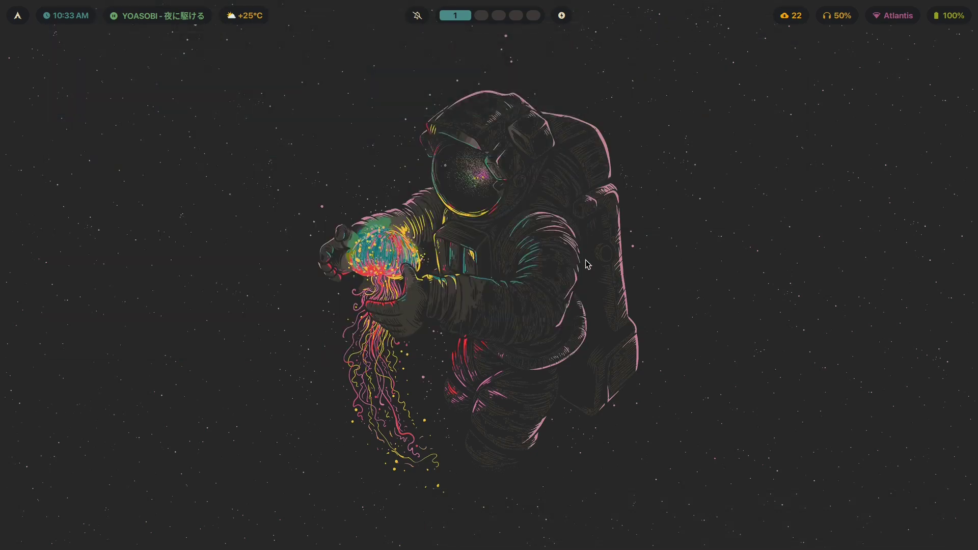
Switch the desktop theme to everforest-dark
{"action": "key", "text": "super+shift+t"}
{"action": "key", "text": "Down"}
{"action": "key", "text": "Down"}
{"action": "key", "text": "Up"}
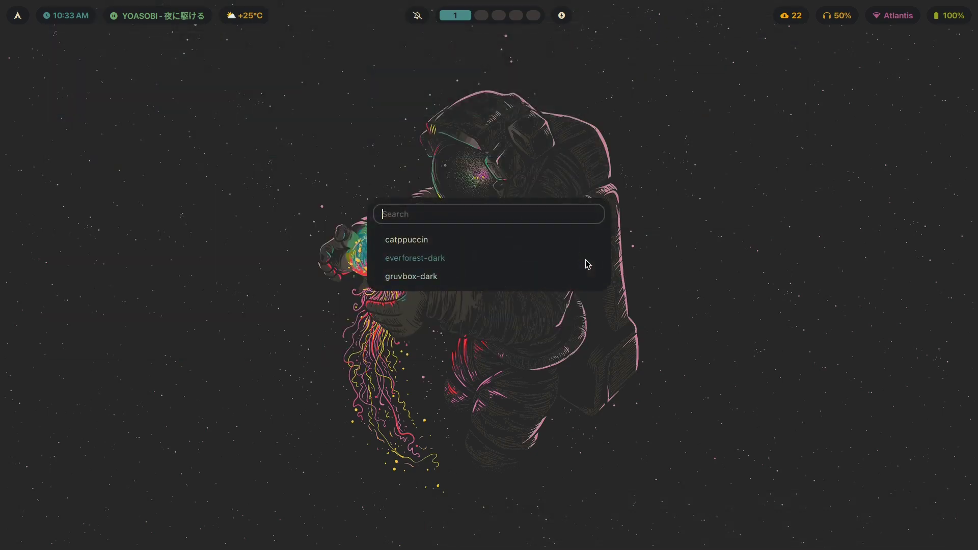
{"action": "key", "text": "Return"}
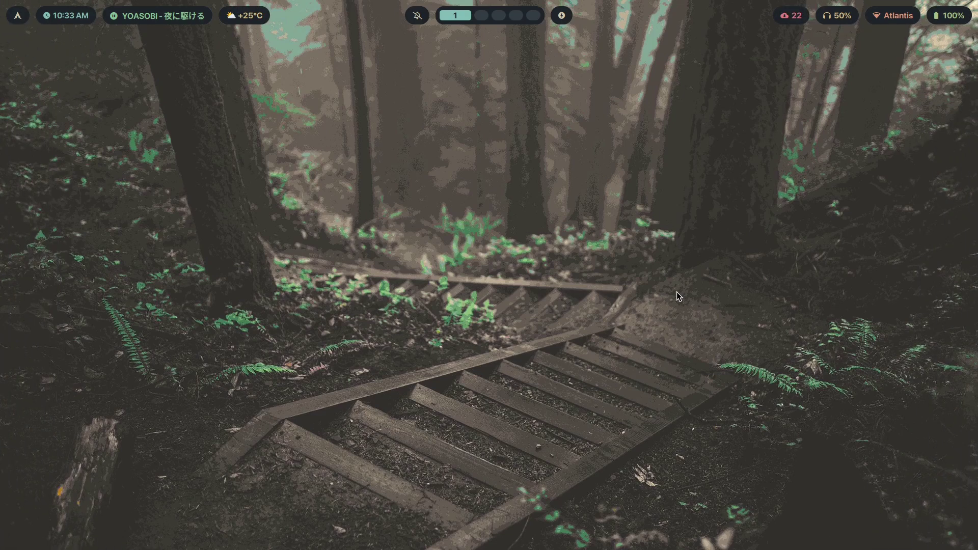
Launch Foliate and the Nautilus Files app so they tile side by side on workspace 1
{"action": "key", "text": "super+d"}
{"action": "type", "text": "foliate"}
{"action": "key", "text": "Return"}
{"action": "key", "text": "super+d"}
{"action": "type", "text": "naut"}
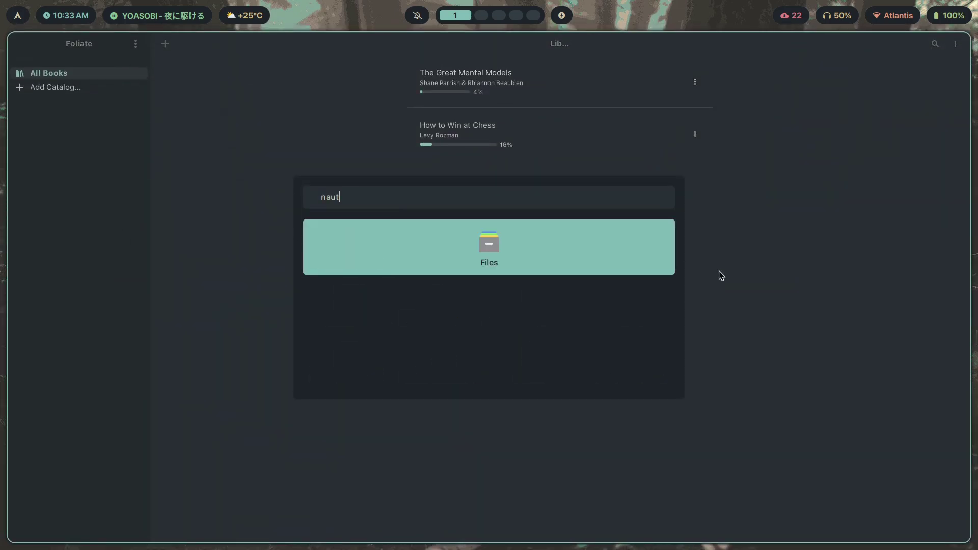
{"action": "key", "text": "Return"}
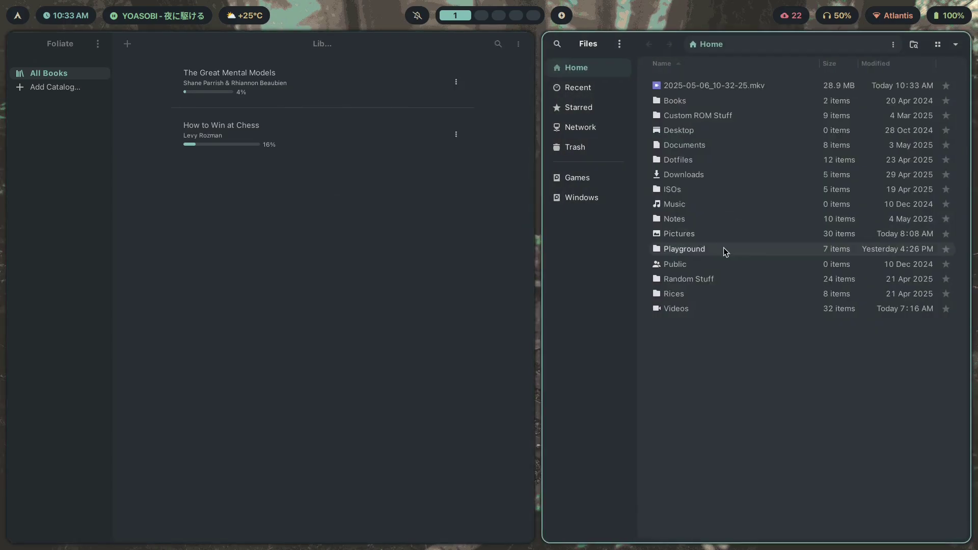
Launch File Roller as a third tiled window beneath the Files window
{"action": "key", "text": "super+d"}
{"action": "type", "text": "file roller"}
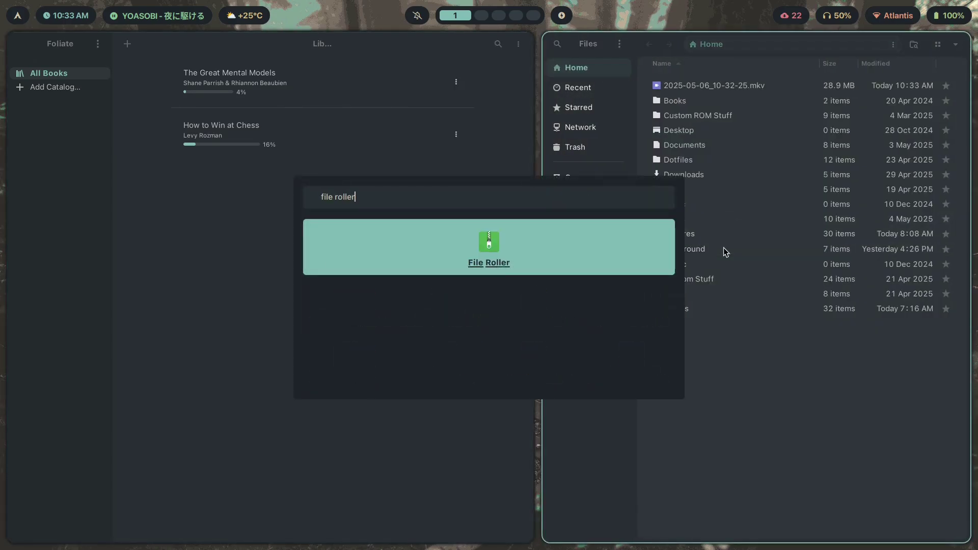
{"action": "key", "text": "Return"}
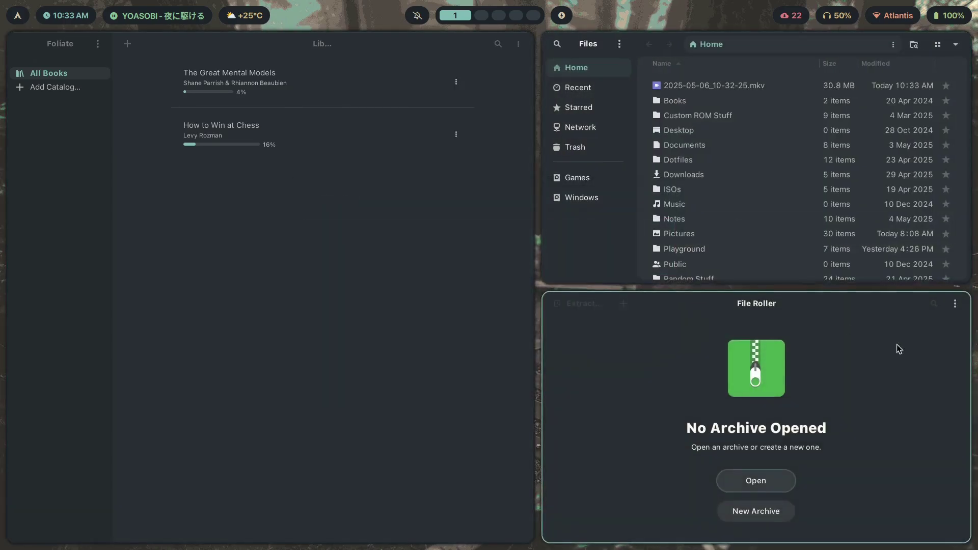
On workspace 2, open the file manager with a terminal tiled to its left and run nitch in the terminal
{"action": "key", "text": "super+2"}
{"action": "key", "text": "super+e"}
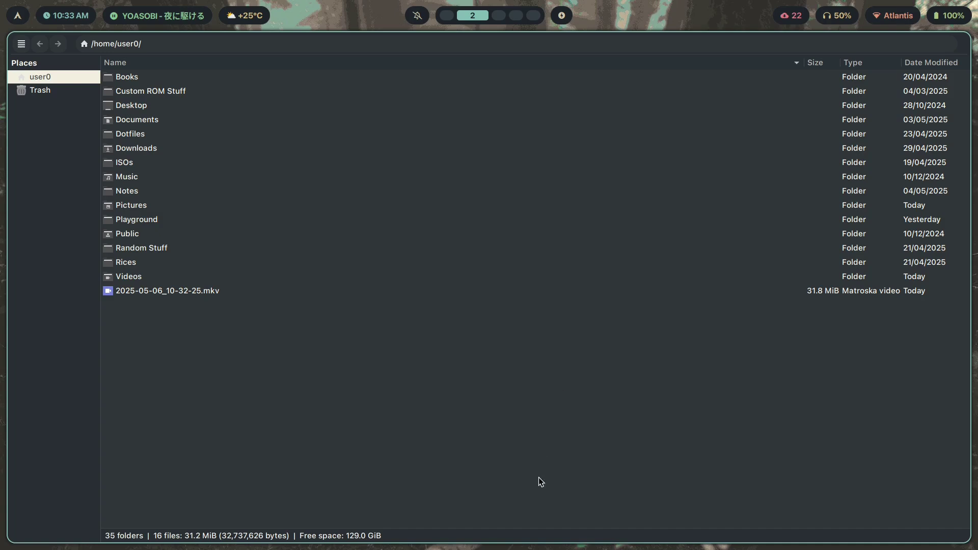
{"action": "key", "text": "super+Return"}
{"action": "left_click_drag", "start_coordinate": [692, 258], "coordinate": [246, 270]}
{"action": "type", "text": "nitch"}
{"action": "key", "text": "Return"}
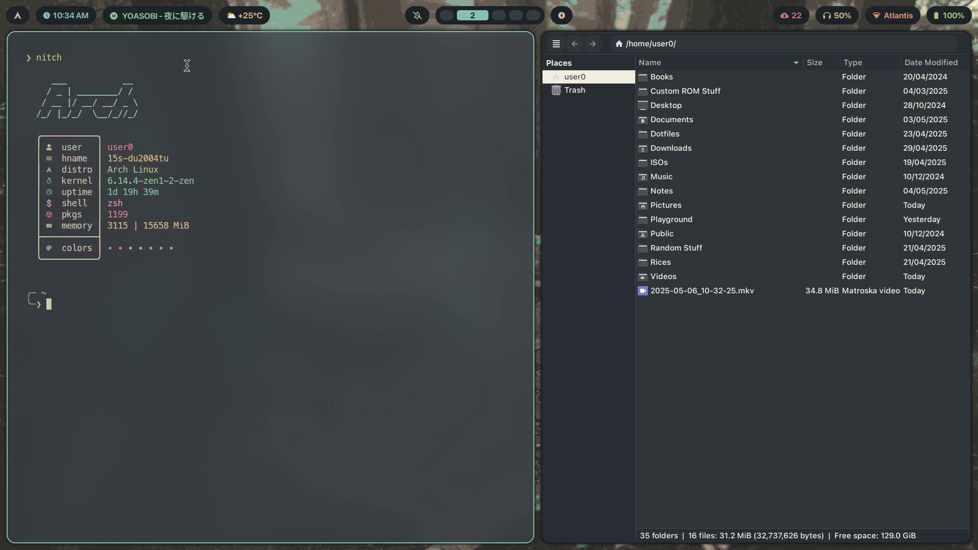
Switch the desktop theme to catppuccin and go to workspace 1 to check how its open apps look
{"action": "key", "text": "super+t"}
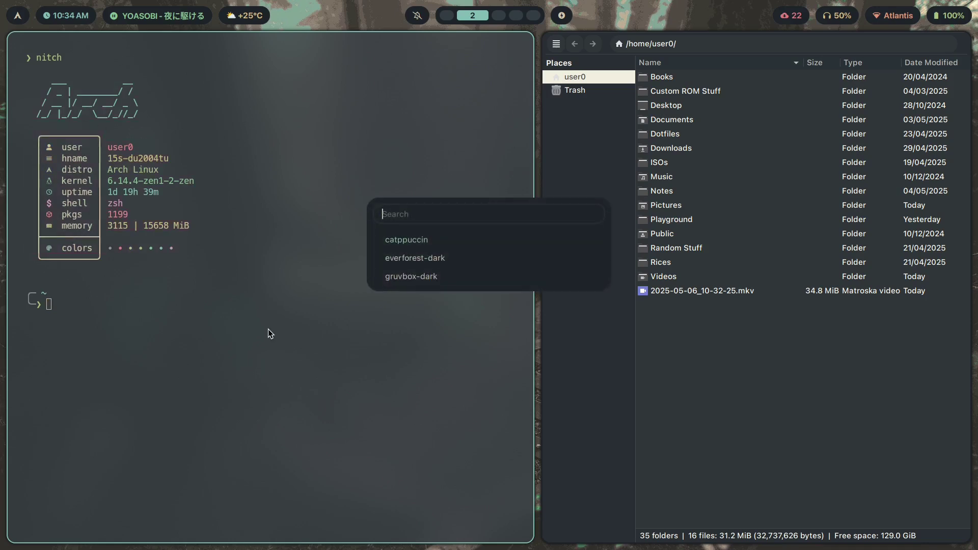
{"action": "key", "text": "Return"}
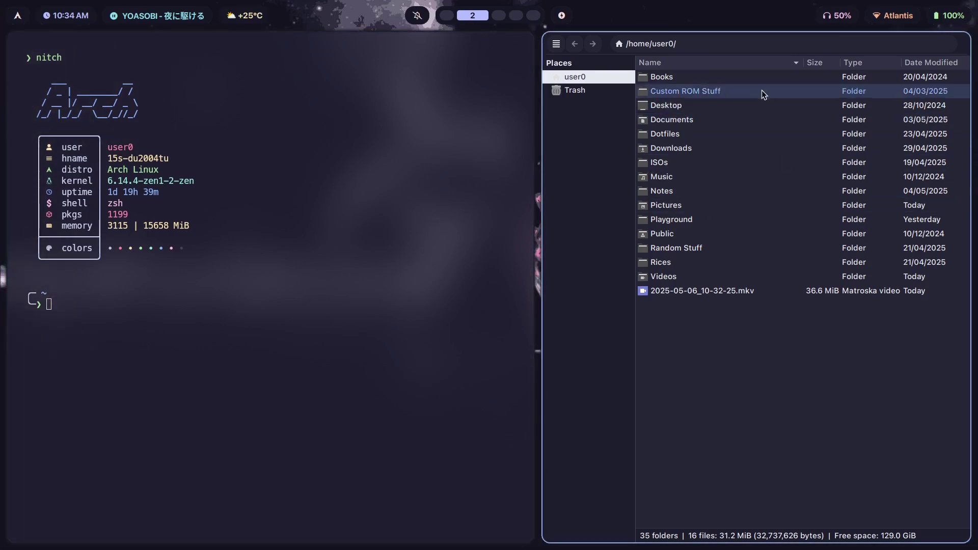
{"action": "key", "text": "super+1"}
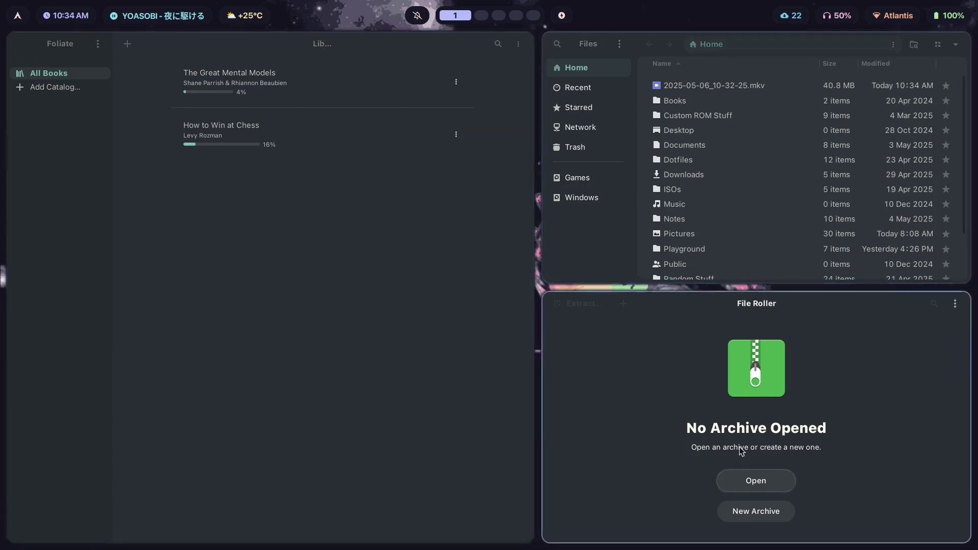
Close the three windows on workspace 1 and relaunch the Nautilus Files app
{"action": "key", "text": "super+q"}
{"action": "key", "text": "super+q"}
{"action": "key", "text": "super+q"}
{"action": "key", "text": "super"}
{"action": "type", "text": "naut"}
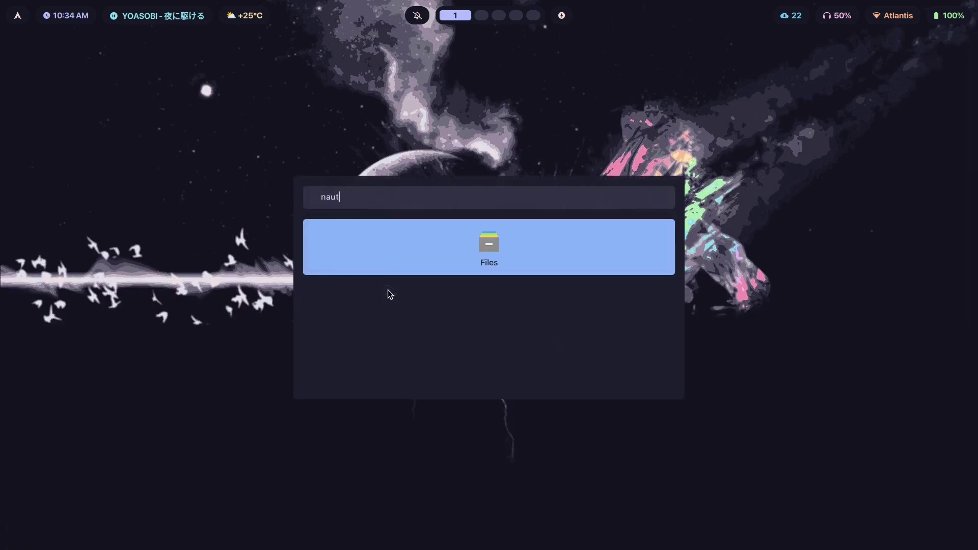
{"action": "key", "text": "Return"}
Return to workspace 1 and reapply the catppuccin desktop theme
{"action": "key", "text": "super+2"}
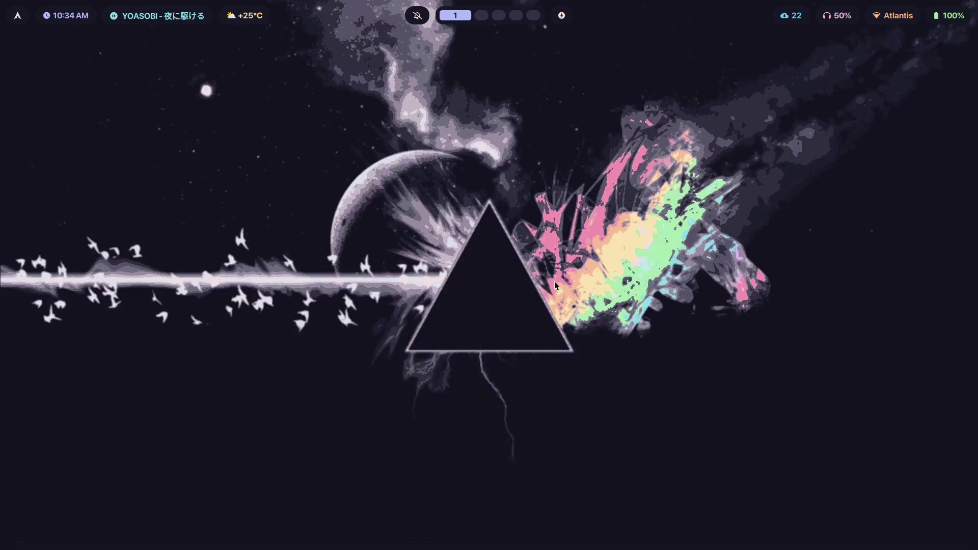
{"action": "key", "text": "super+1"}
{"action": "key", "text": "super+shift+t"}
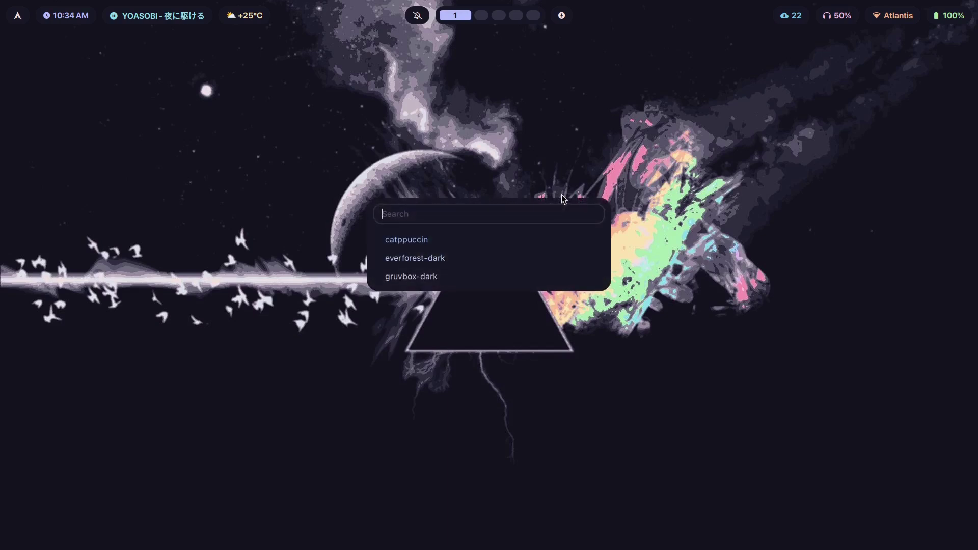
{"action": "key", "text": "Return"}
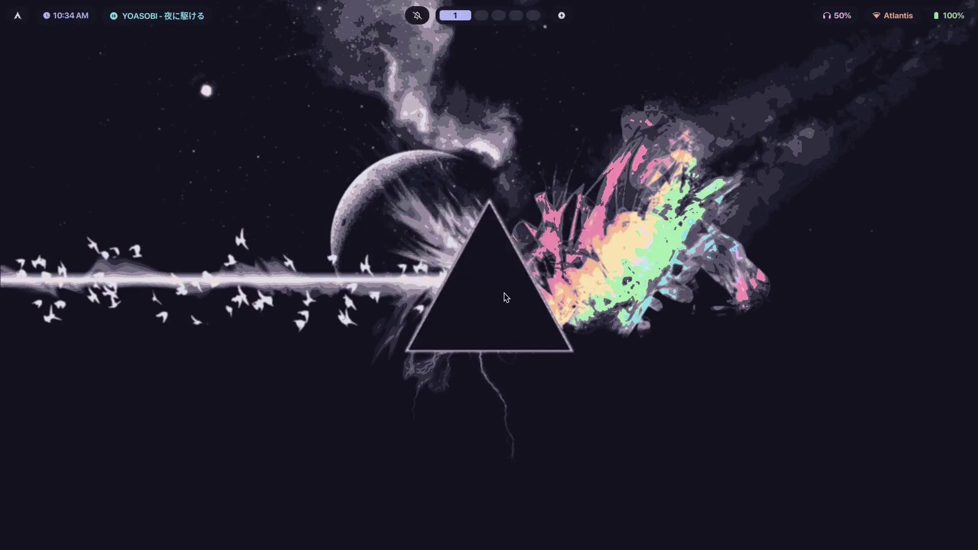
Launch Foliate and the Nautilus Files app side by side to check their catppuccin look, and close both windows
{"action": "key", "text": "super+d"}
{"action": "type", "text": "foliate"}
{"action": "key", "text": "Return"}
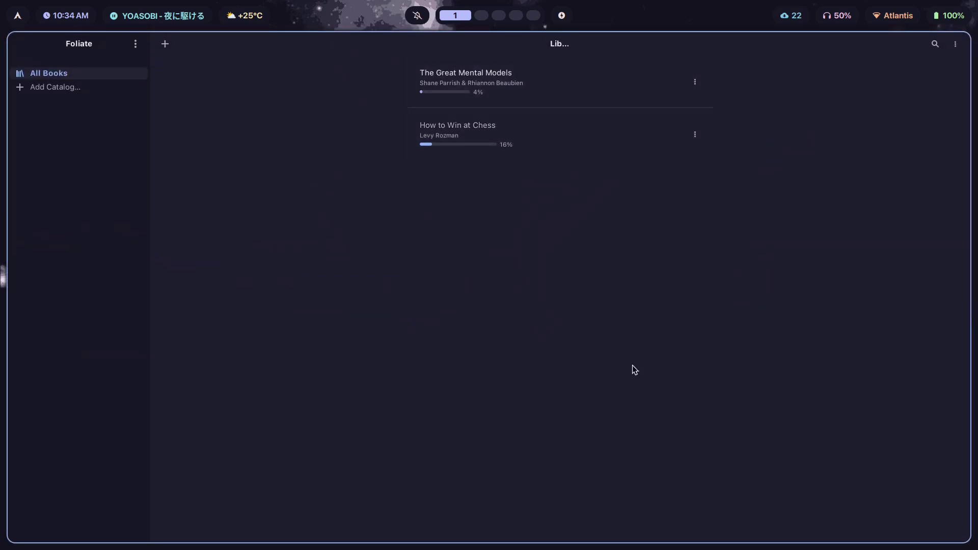
{"action": "key", "text": "super+d"}
{"action": "type", "text": "naut"}
{"action": "left_click", "coordinate": [458, 228]}
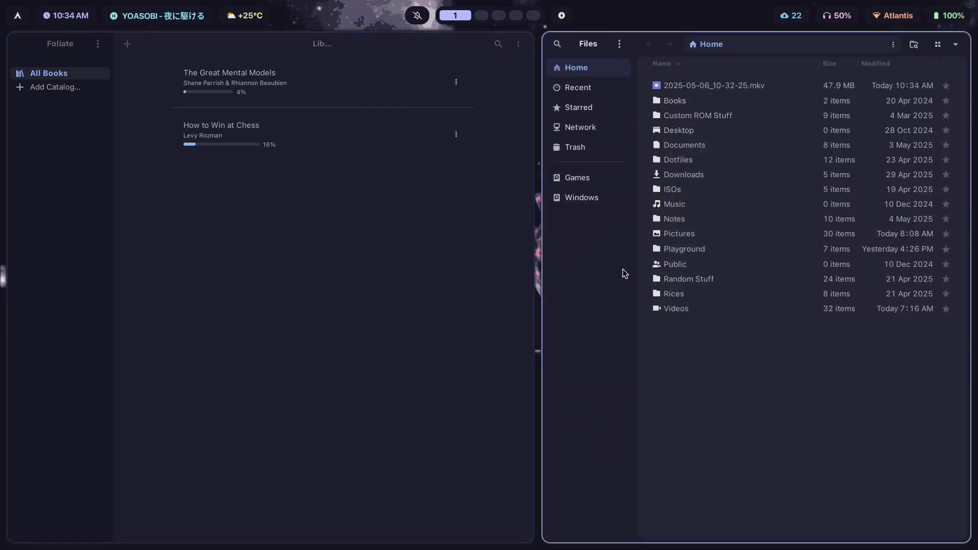
{"action": "key", "text": "super+q"}
{"action": "key", "text": "super+q"}
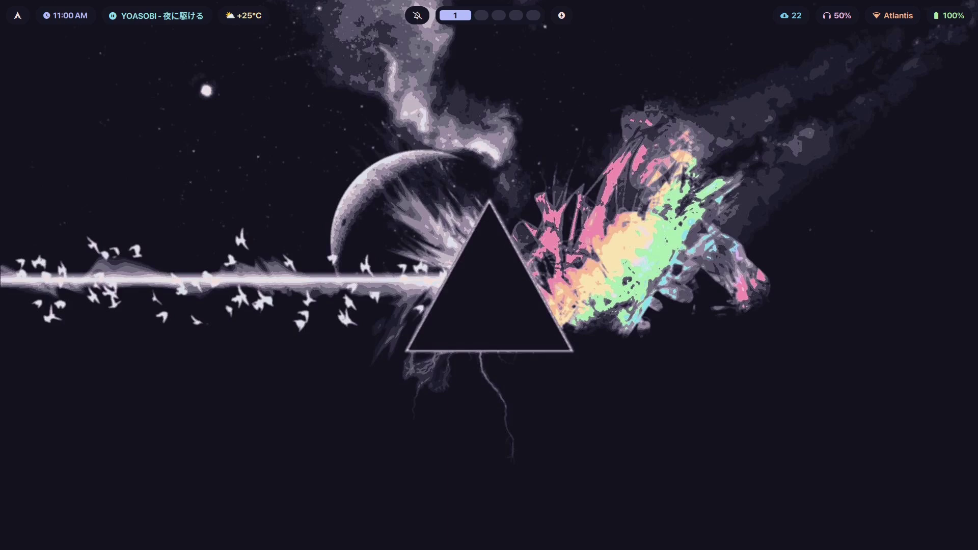
Open the file manager, show hidden files and go to the .config/colorschemes folder
{"action": "key", "text": "super+e"}
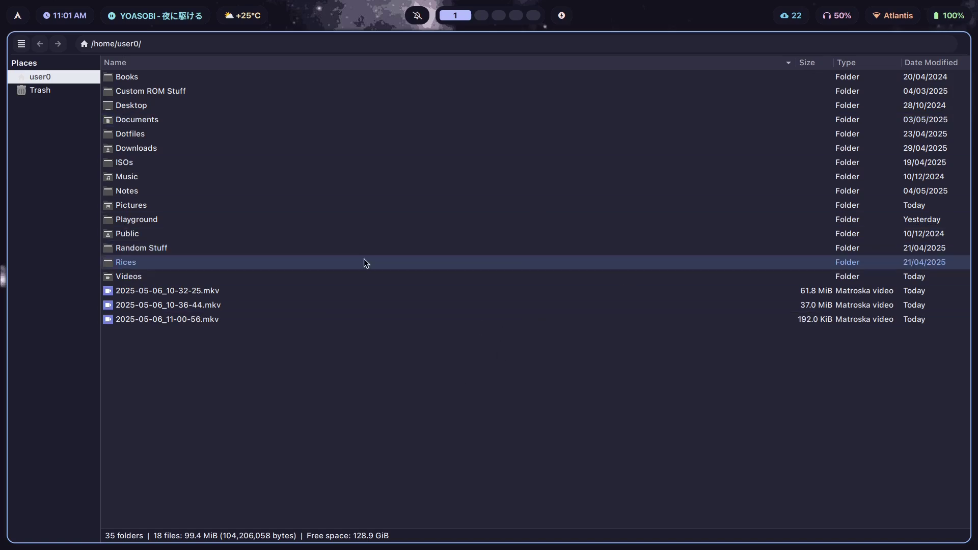
{"action": "key", "text": "ctrl+h"}
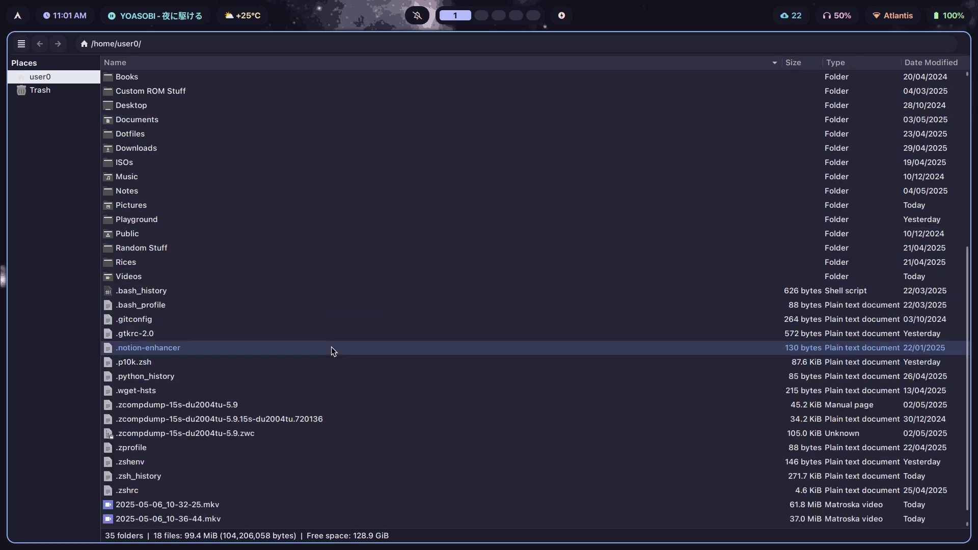
{"action": "scroll", "coordinate": [204, 212], "scroll_direction": "up", "scroll_amount": 7}
{"action": "left_click", "coordinate": [159, 140]}
{"action": "double_click", "coordinate": [159, 140]}
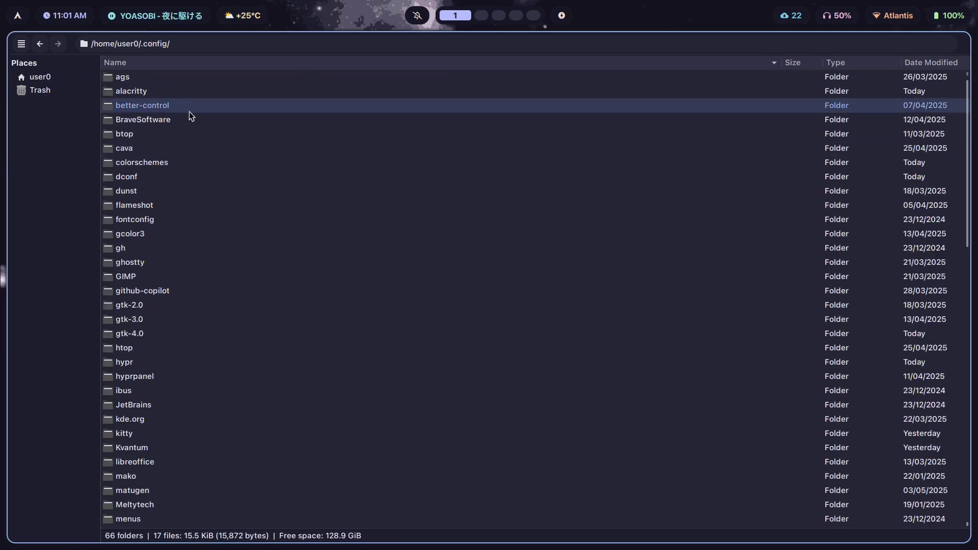
{"action": "double_click", "coordinate": [200, 163]}
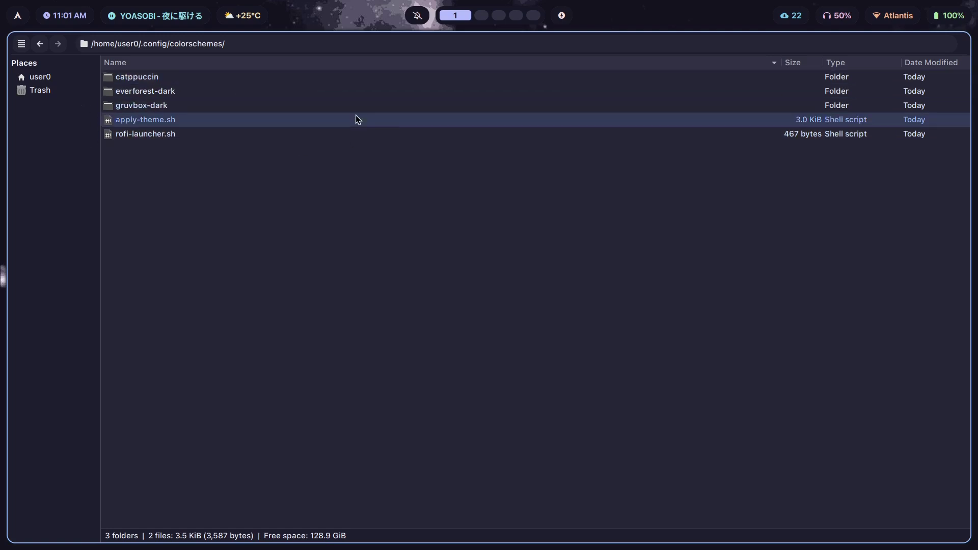
Switch the desktop theme to everforest-dark and check it on workspace 3 before returning to workspace 1
{"action": "key", "text": "super+t"}
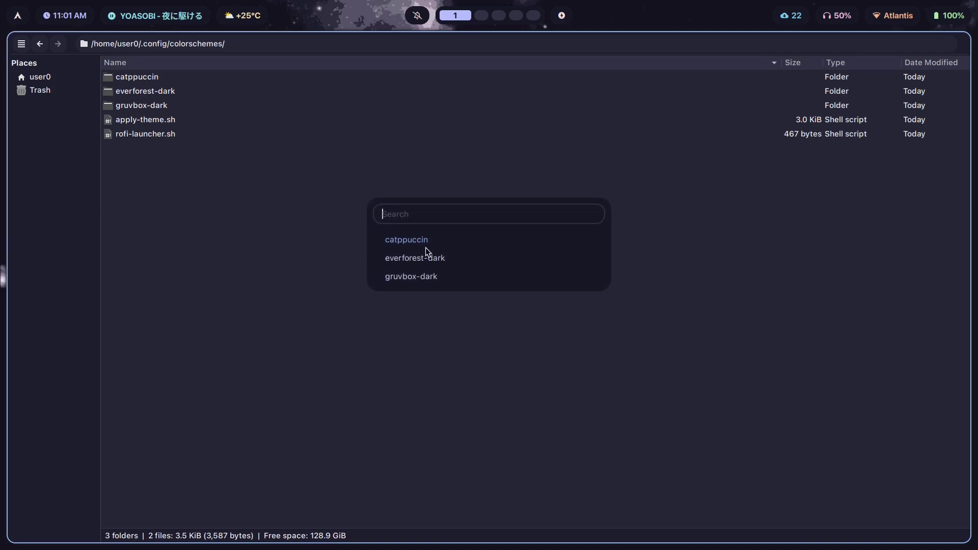
{"action": "left_click", "coordinate": [422, 299]}
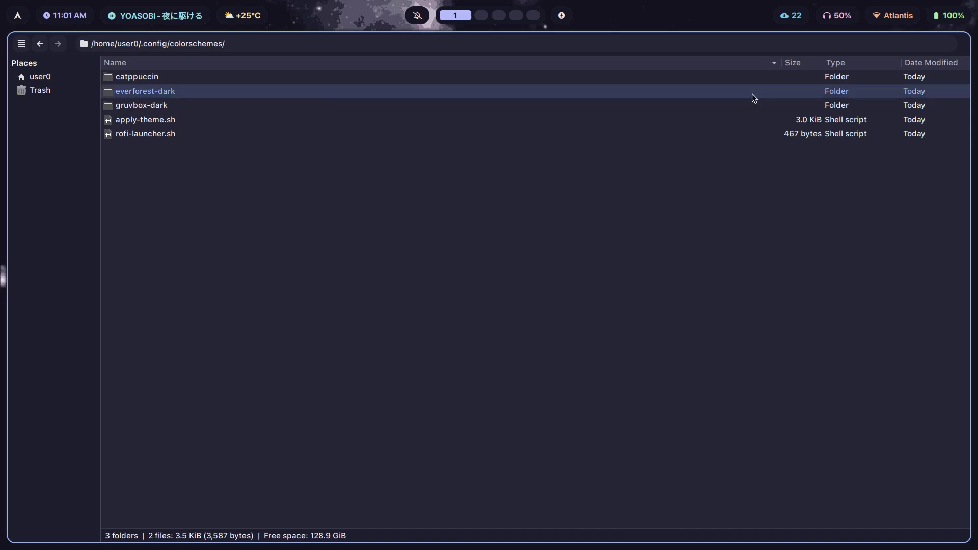
{"action": "key", "text": "super+t"}
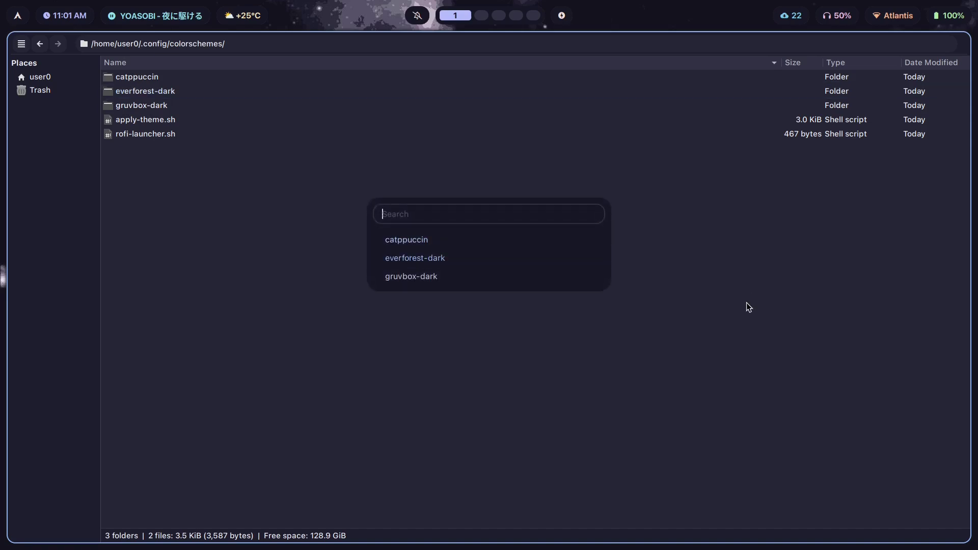
{"action": "key", "text": "super+3"}
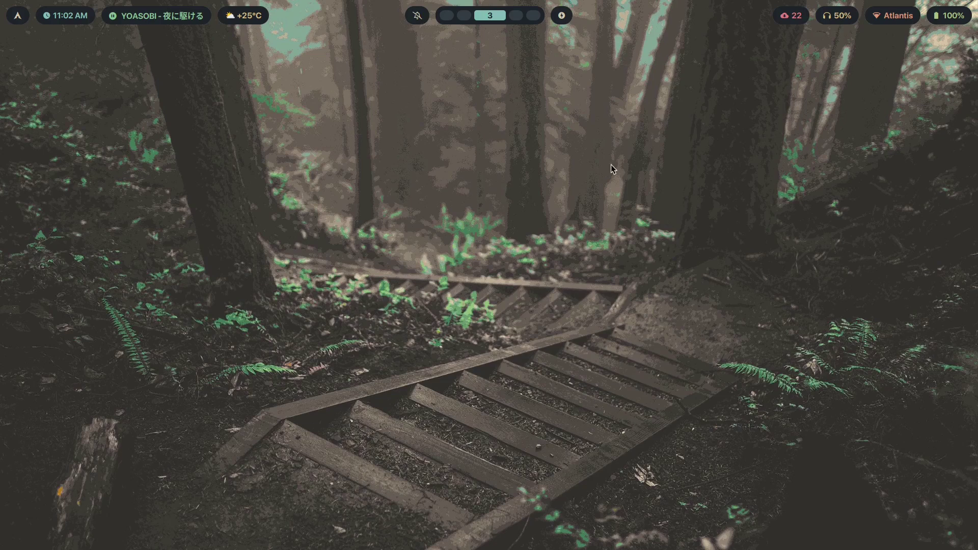
{"action": "key", "text": "super+1"}
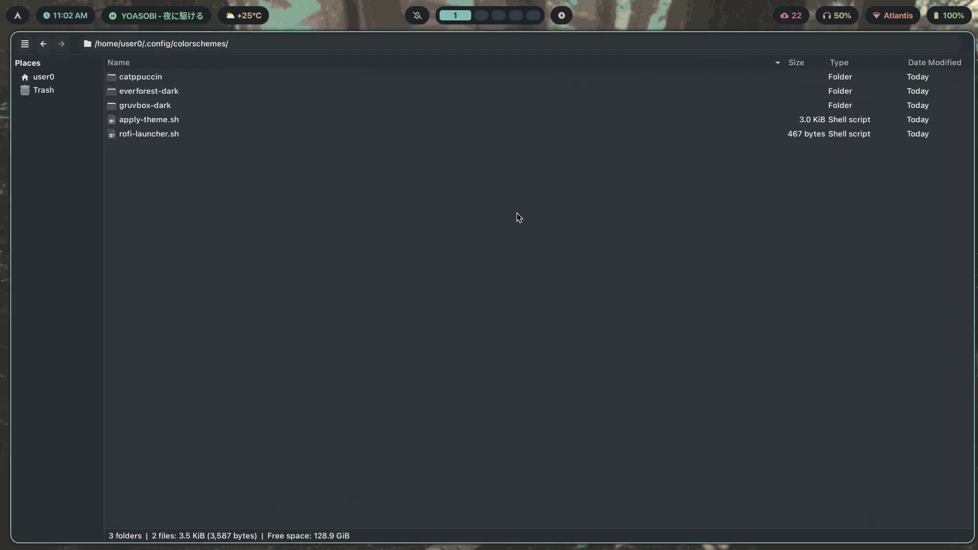
Examine the contents of the catppuccin theme folder, including its alacritty and gtk-4.0 subfolders
{"action": "double_click", "coordinate": [176, 76]}
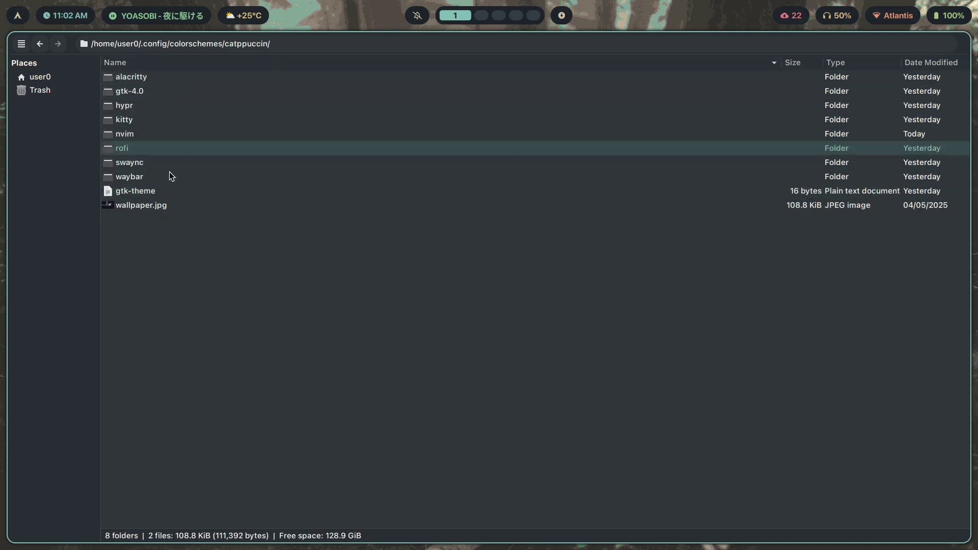
{"action": "double_click", "coordinate": [166, 90]}
{"action": "key", "text": "alt+Left"}
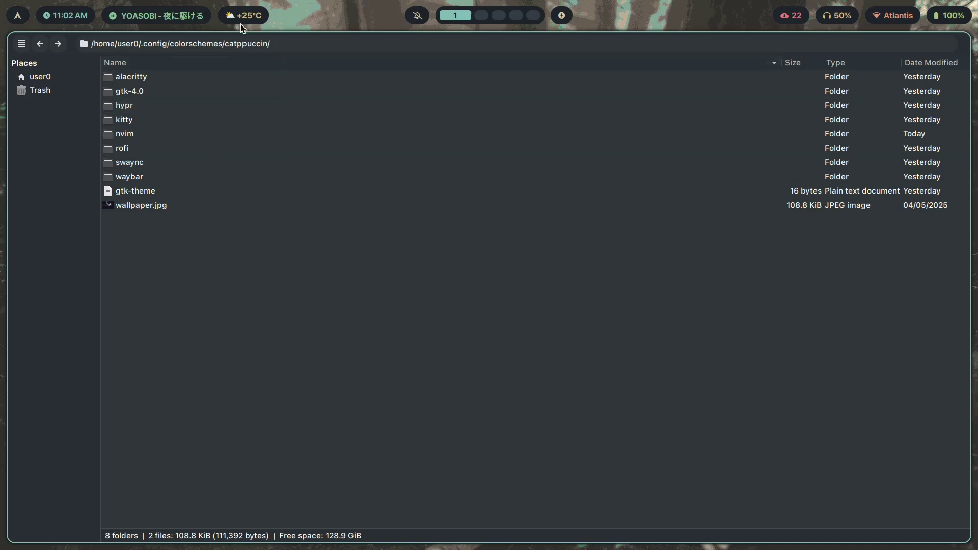
{"action": "double_click", "coordinate": [181, 78]}
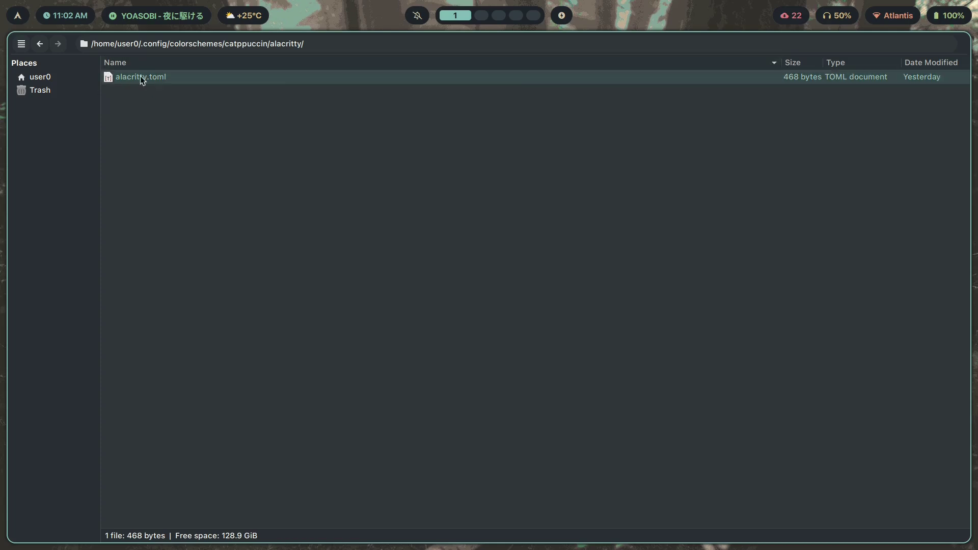
{"action": "key", "text": "alt+Left"}
{"action": "double_click", "coordinate": [180, 94]}
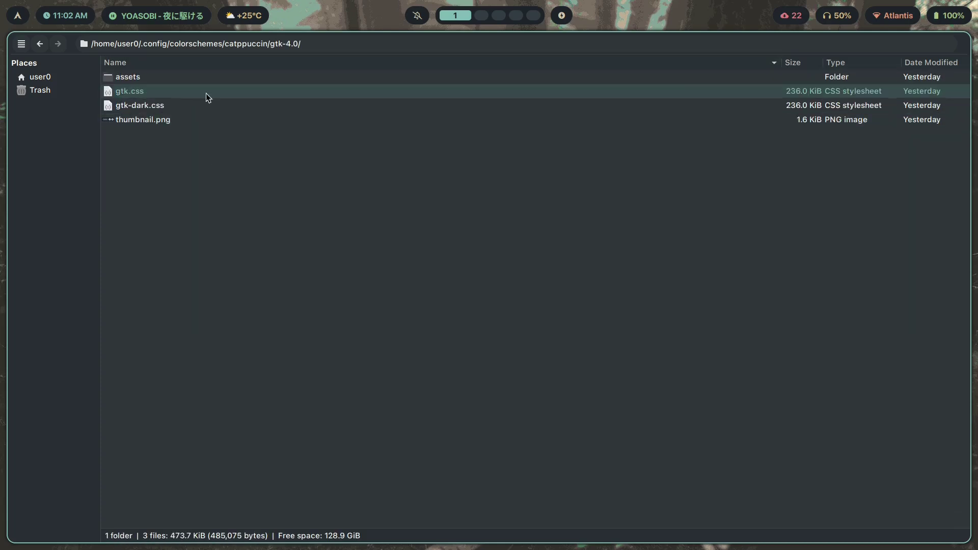
{"action": "key", "text": "alt+Left"}
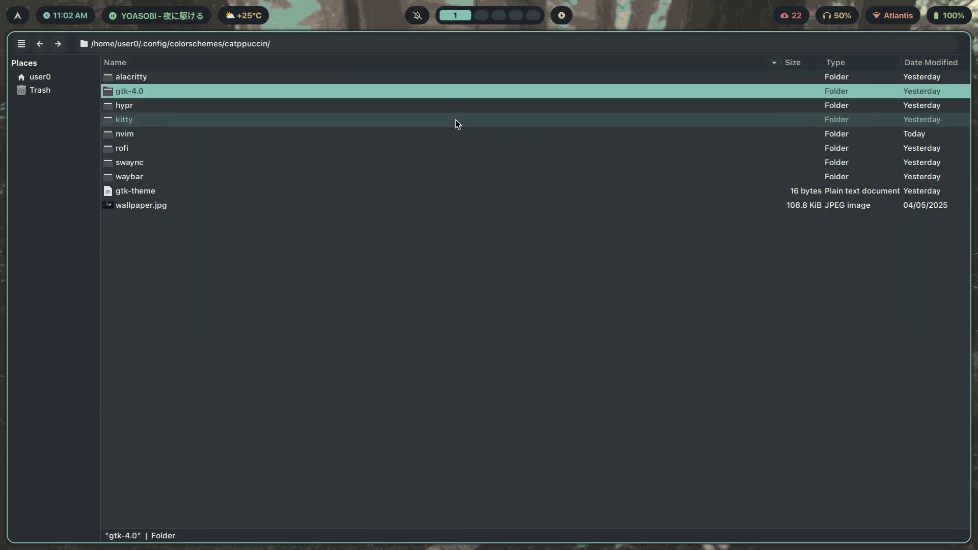
{"action": "key", "text": "super+Return"}
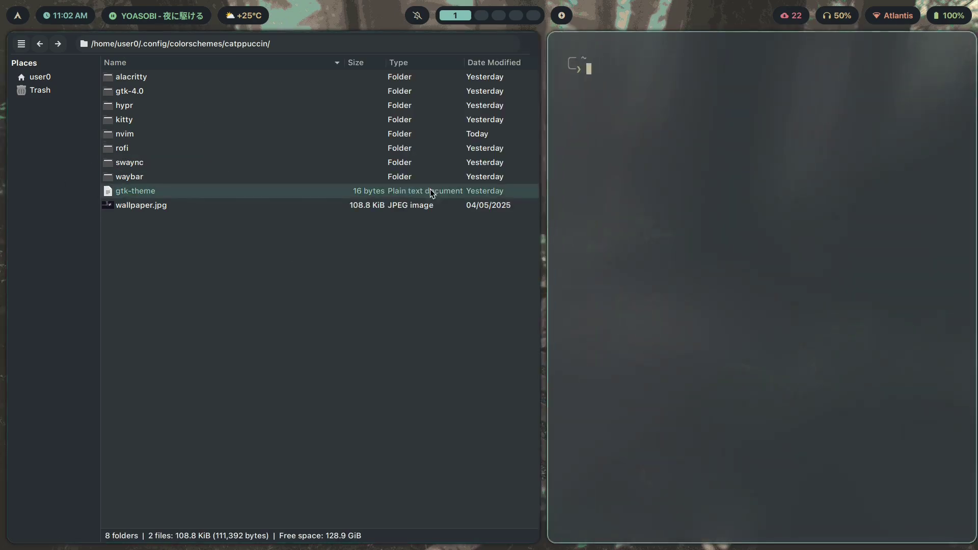
{"action": "type", "text": "cd .config/"}
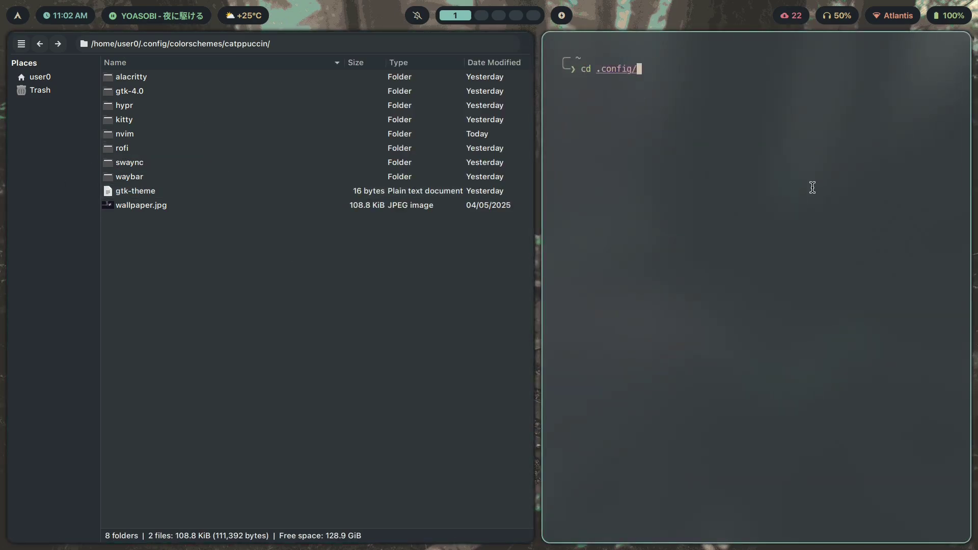
{"action": "key", "text": "super+q"}
Go up to the colorschemes folder, open apply-theme.sh in the text editor to view it, and quit the editor
{"action": "key", "text": "alt+Up"}
{"action": "left_click", "coordinate": [246, 224]}
{"action": "double_click", "coordinate": [184, 124]}
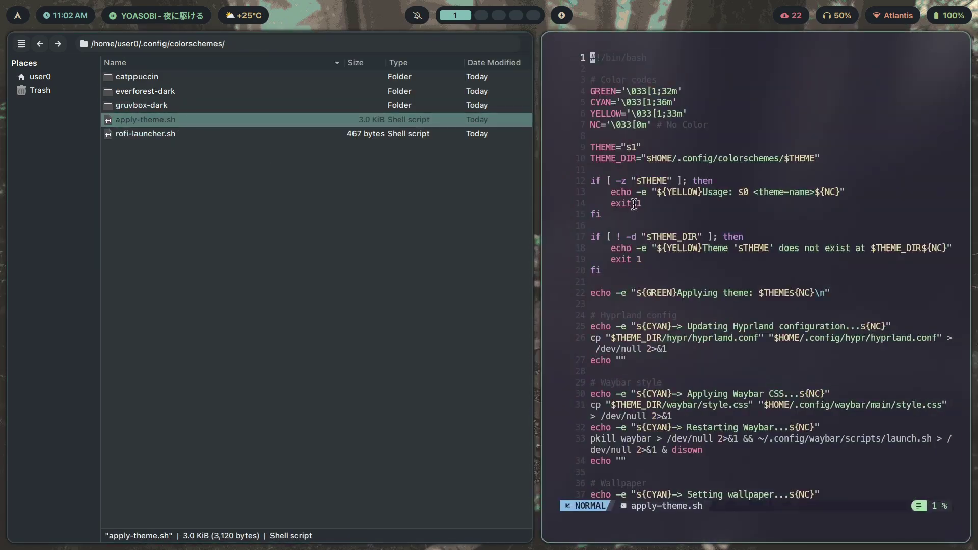
{"action": "scroll", "coordinate": [784, 212], "scroll_direction": "down", "scroll_amount": 8}
{"action": "type", "text": ":q"}
{"action": "key", "text": "Return"}
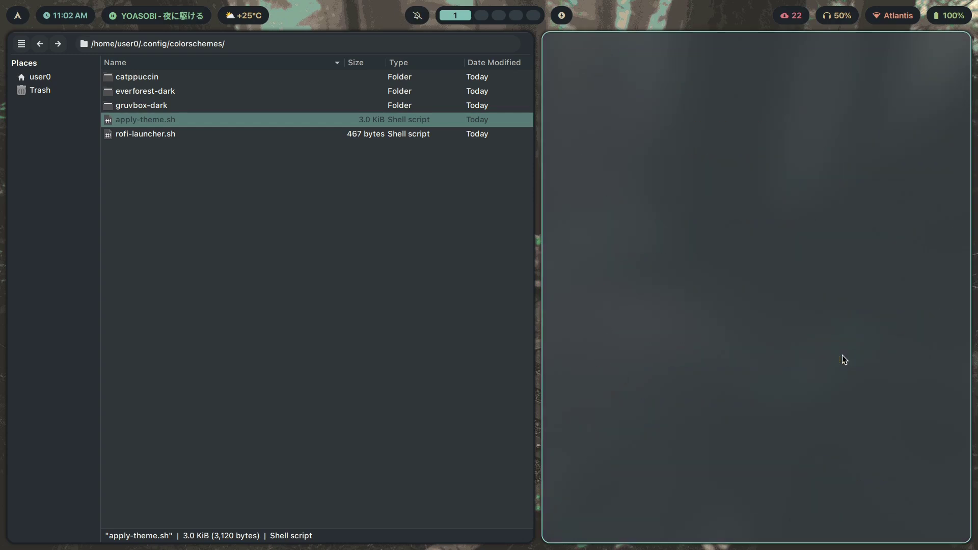
Run nitch in the terminal to view the system info in the theme's colors, and exit the shell
{"action": "type", "text": "nitch"}
{"action": "key", "text": "Return"}
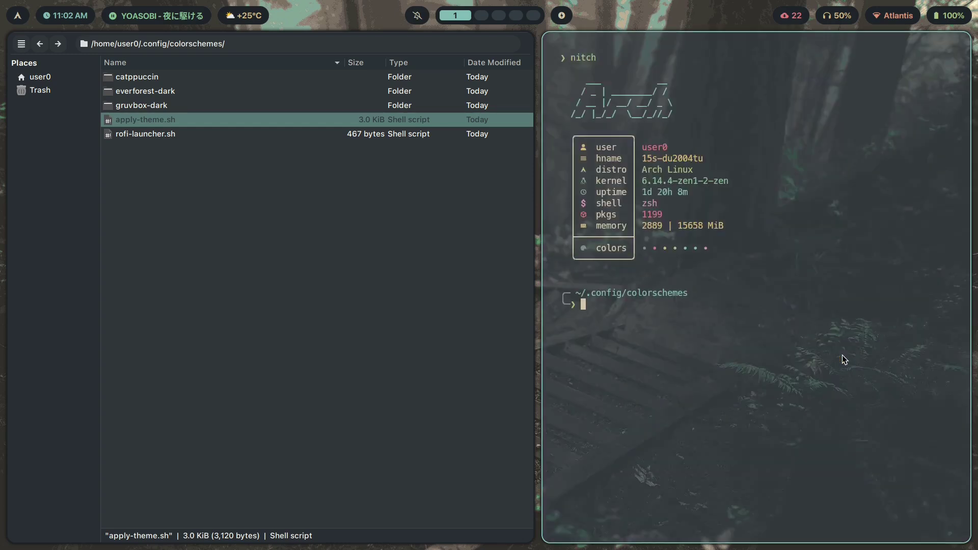
{"action": "key", "text": "ctrl+d"}
Reopen apply-theme.sh in the editor and tile its window to the left of the file manager
{"action": "double_click", "coordinate": [154, 119]}
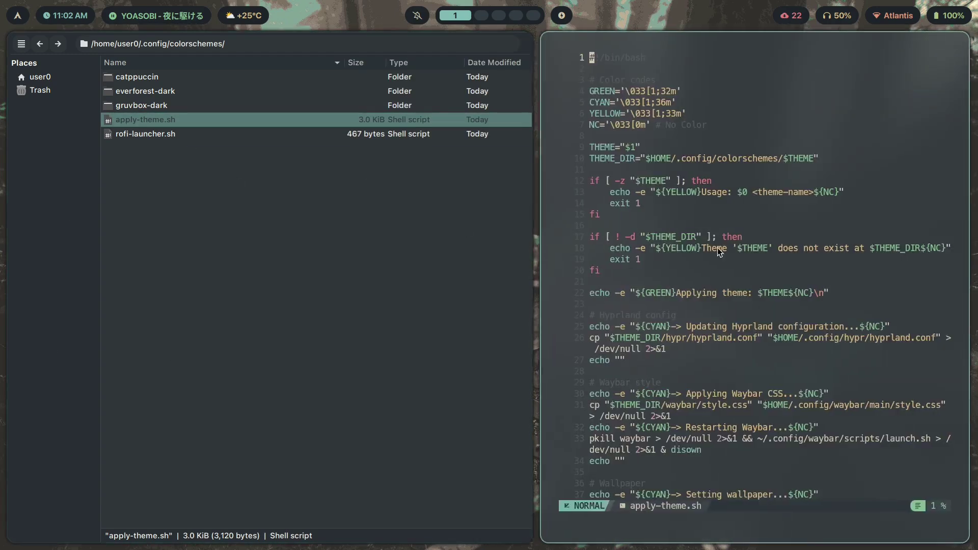
{"action": "key", "text": "super+shift+Left"}
{"action": "scroll", "coordinate": [293, 258], "scroll_direction": "down", "scroll_amount": 2}
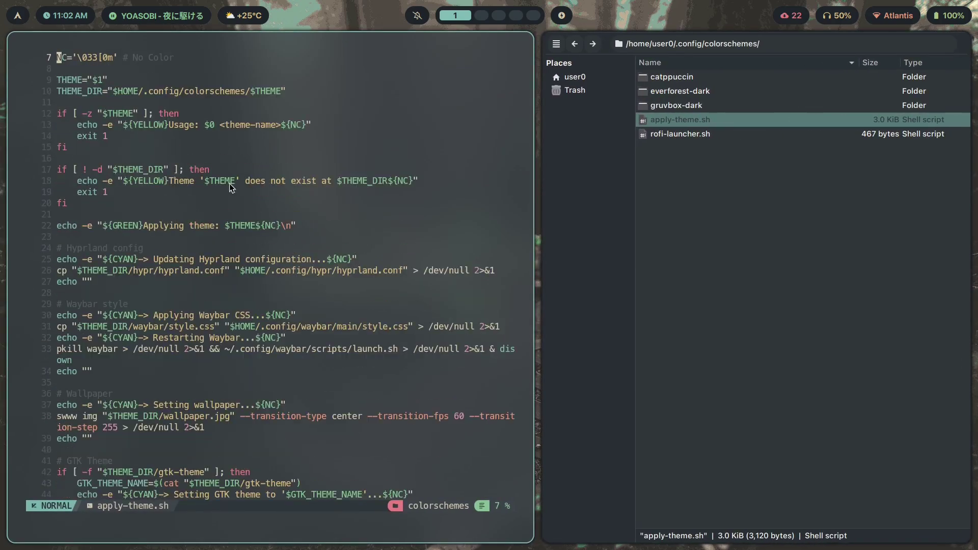
Examine the Hyprland, Waybar, wallpaper and GTK theme sections of apply-theme.sh
{"action": "scroll", "coordinate": [464, 254], "scroll_direction": "down", "scroll_amount": 2}
{"action": "left_click", "coordinate": [122, 159]}
{"action": "left_click", "coordinate": [292, 159]}
{"action": "scroll", "coordinate": [320, 175], "scroll_direction": "down", "scroll_amount": 2}
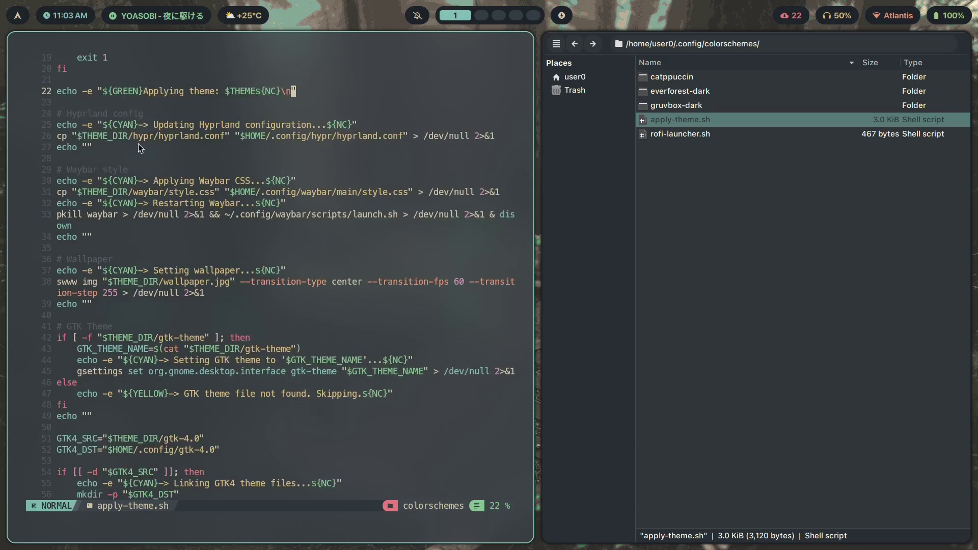
{"action": "left_click", "coordinate": [304, 158]}
{"action": "left_click_drag", "start_coordinate": [170, 181], "coordinate": [263, 181]}
{"action": "scroll", "coordinate": [229, 217], "scroll_direction": "down", "scroll_amount": 8}
{"action": "scroll", "coordinate": [225, 313], "scroll_direction": "down", "scroll_amount": 1}
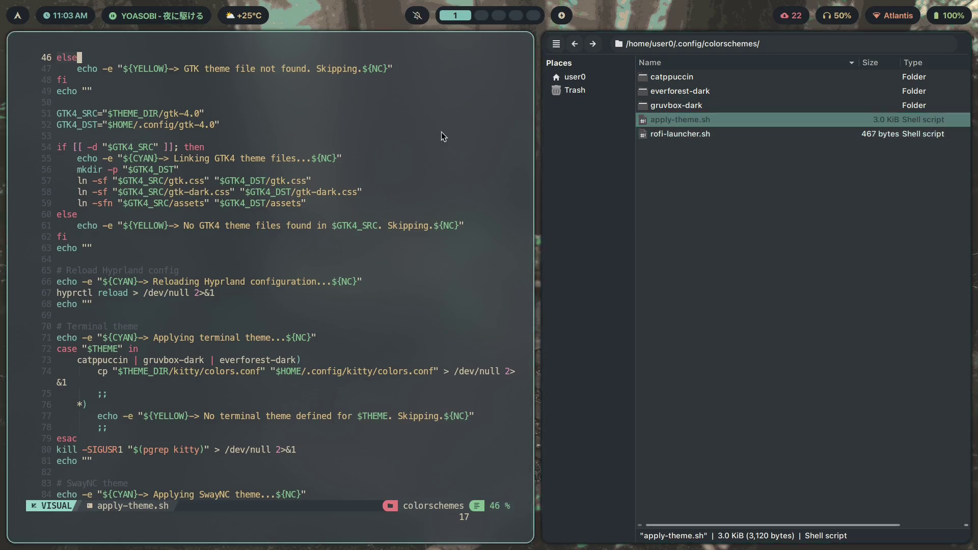
Bring up and dismiss the theme picker, and examine the terminal, SwayNC, Rofi and NvChad sections of apply-theme.sh
{"action": "key", "text": "super+t"}
{"action": "key", "text": "Escape"}
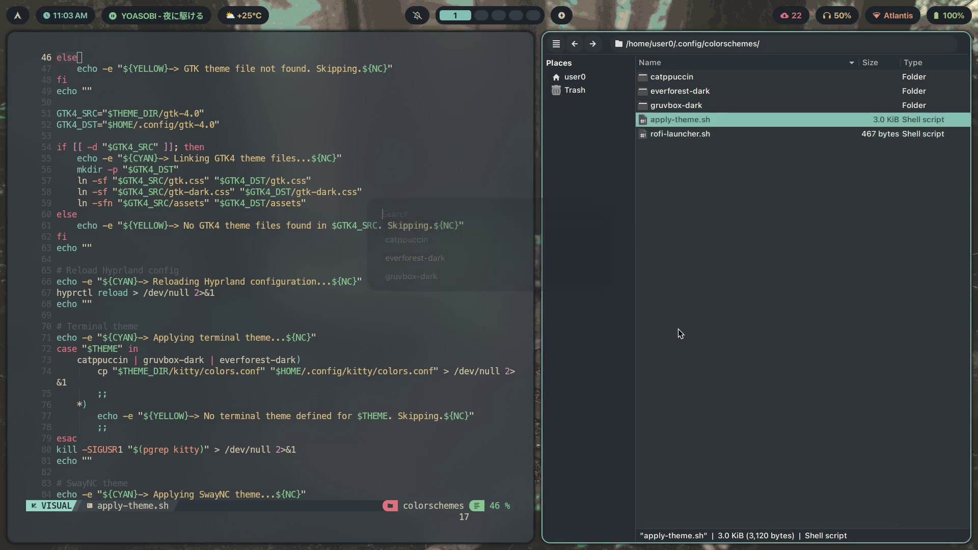
{"action": "key", "text": "Escape"}
{"action": "scroll", "coordinate": [447, 241], "scroll_direction": "down", "scroll_amount": 7}
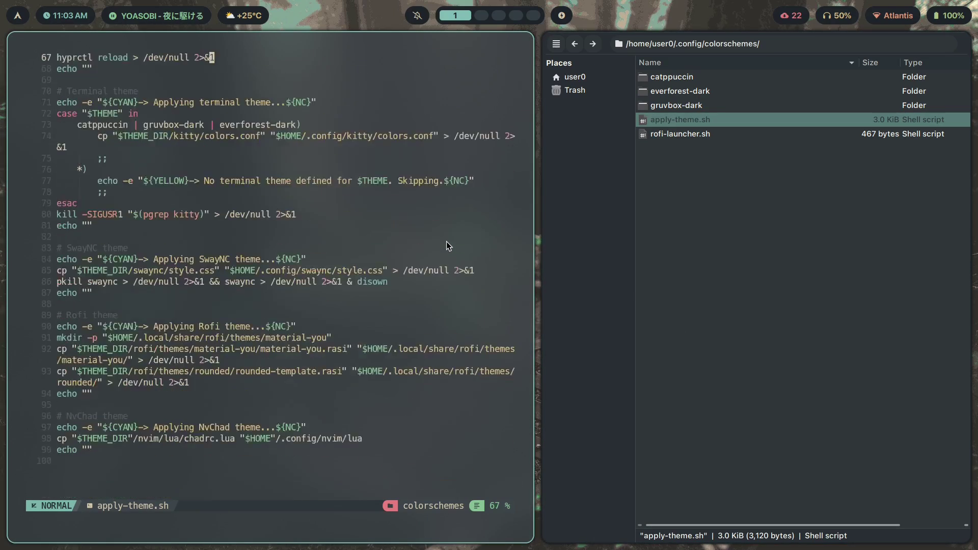
{"action": "scroll", "coordinate": [446, 242], "scroll_direction": "up", "scroll_amount": 6}
{"action": "scroll", "coordinate": [227, 239], "scroll_direction": "down", "scroll_amount": 3}
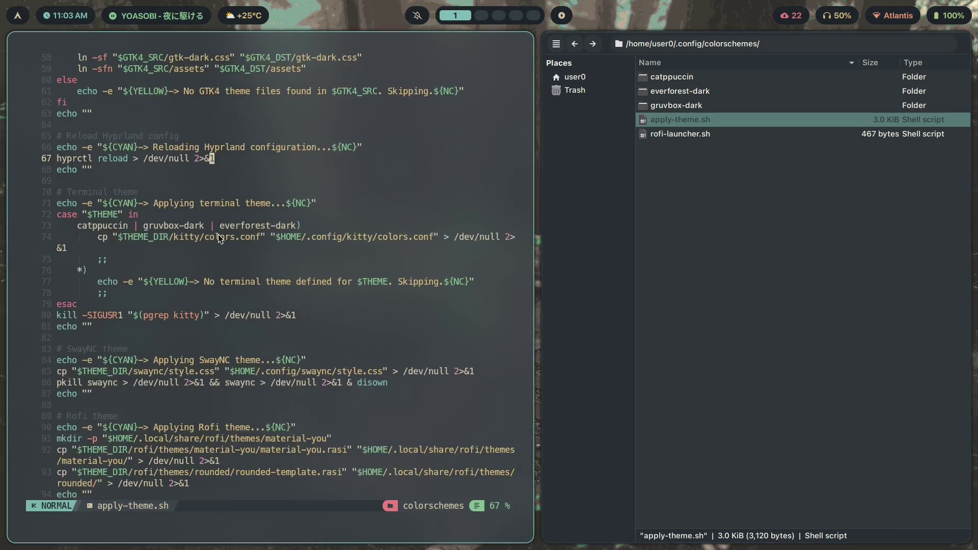
{"action": "scroll", "coordinate": [227, 239], "scroll_direction": "down", "scroll_amount": 5}
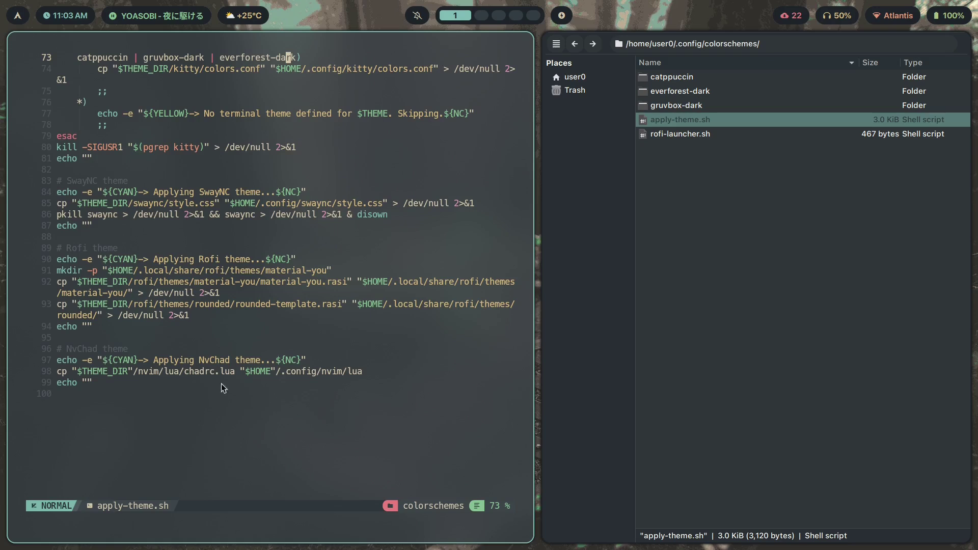
Go to workspace 2, view the notification center in the everforest-dark theme and close it
{"action": "key", "text": "super+2"}
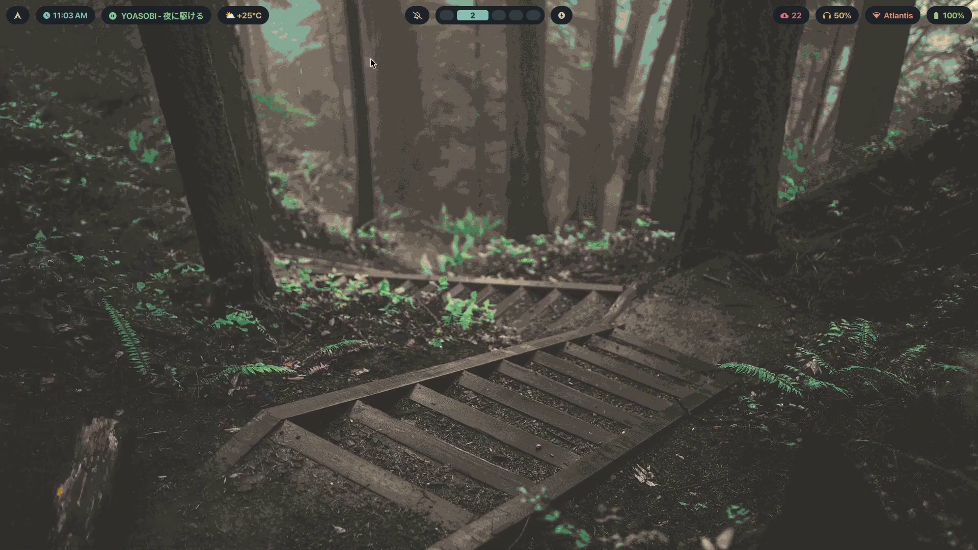
{"action": "left_click", "coordinate": [416, 20]}
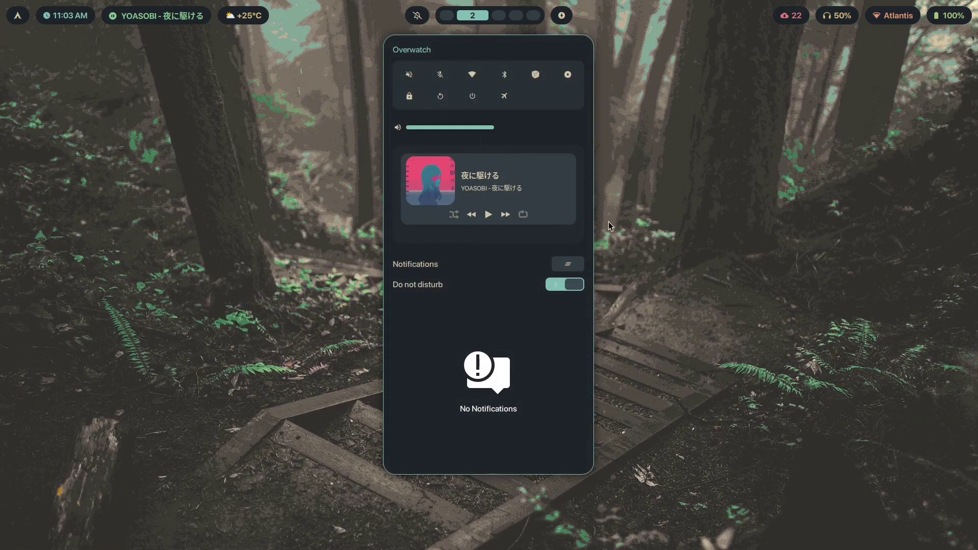
{"action": "left_click", "coordinate": [722, 271]}
Switch the desktop theme to gruvbox-dark and check how the notification center looks
{"action": "key", "text": "super+t"}
{"action": "key", "text": "Return"}
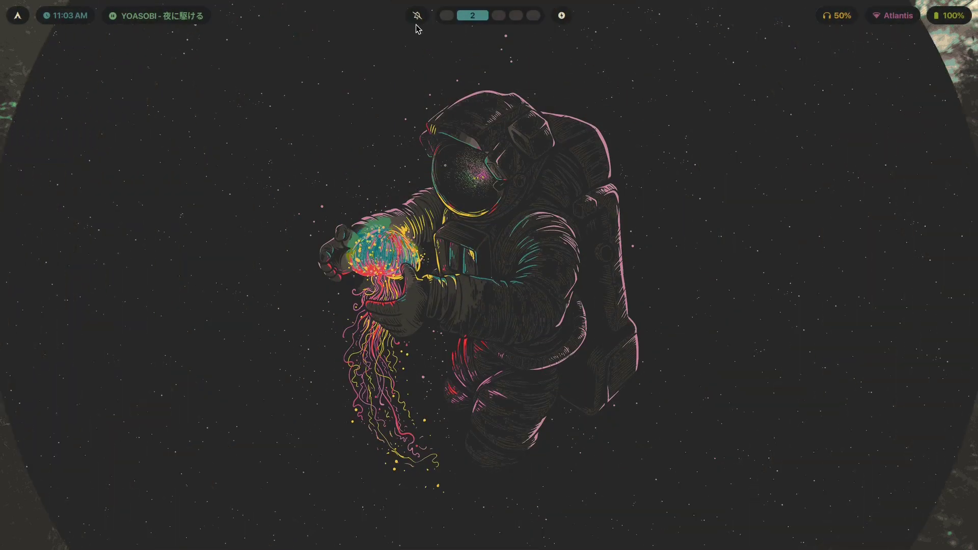
{"action": "left_click", "coordinate": [418, 20]}
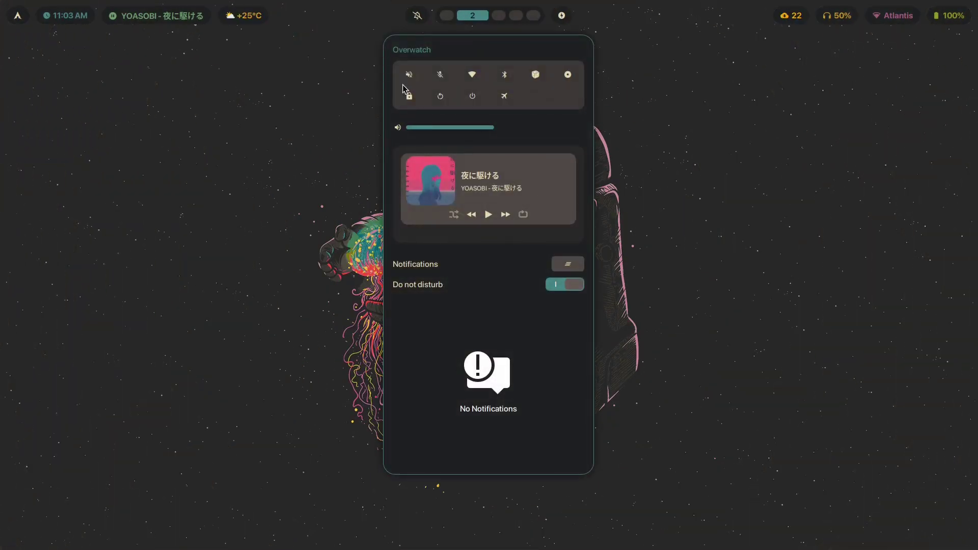
{"action": "key", "text": "super+n"}
Switch the desktop theme to catppuccin, view the notification center in it and close the center
{"action": "key", "text": "super+t"}
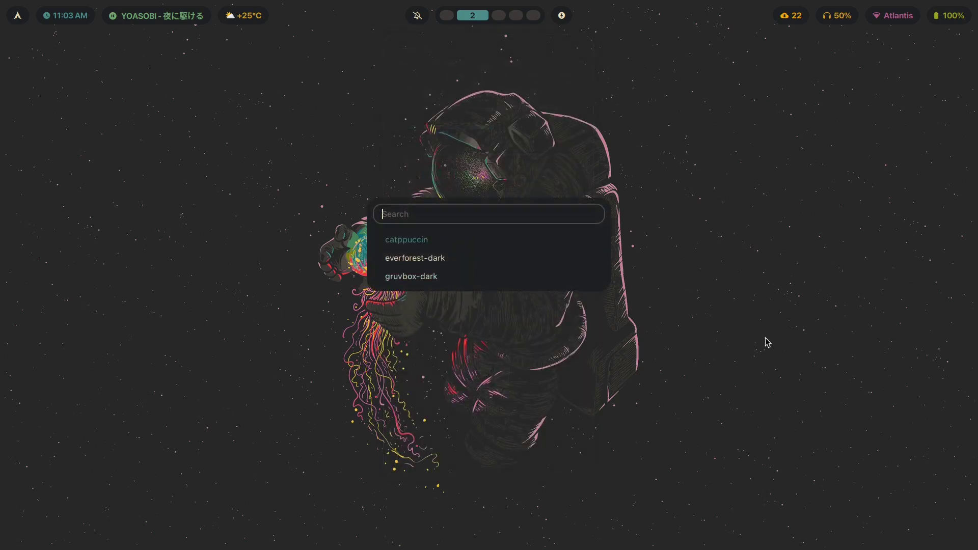
{"action": "key", "text": "Return"}
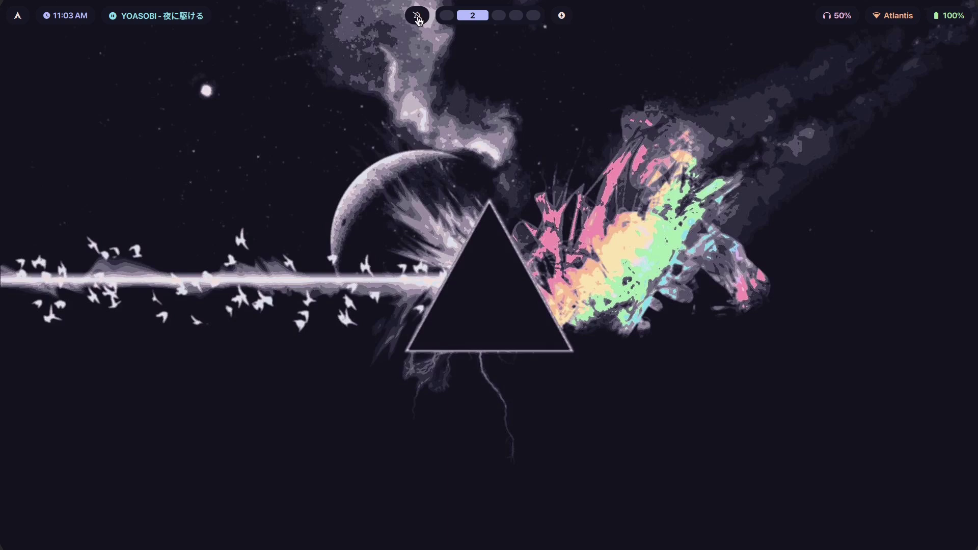
{"action": "left_click", "coordinate": [418, 19]}
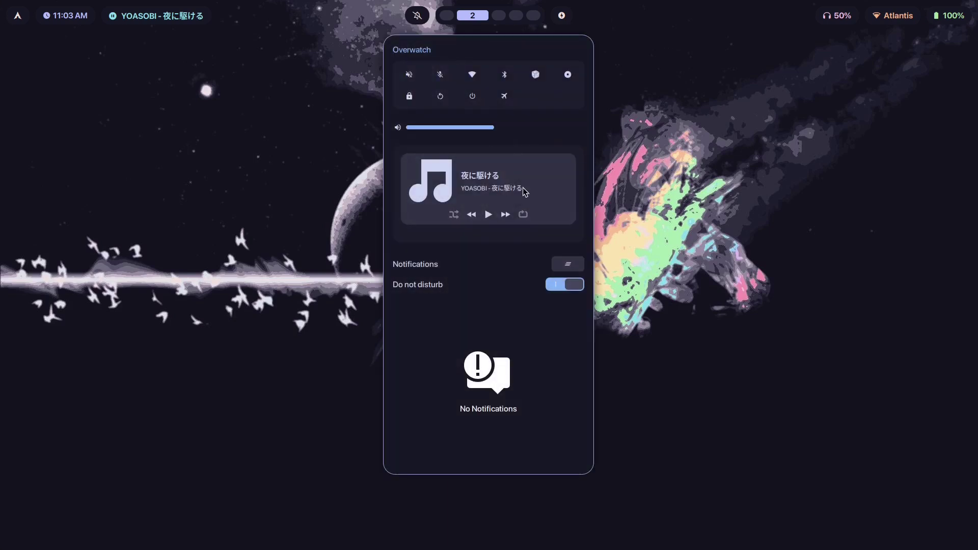
{"action": "left_click", "coordinate": [802, 224]}
Return to workspace 1 and close the editor window showing apply-theme.sh
{"action": "key", "text": "super+1"}
{"action": "left_click", "coordinate": [728, 248]}
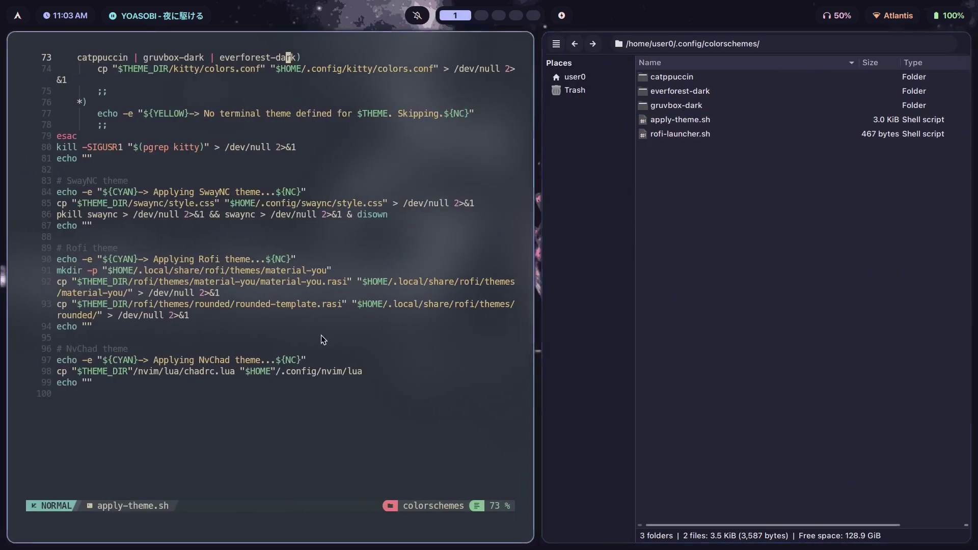
{"action": "key", "text": "super+q"}
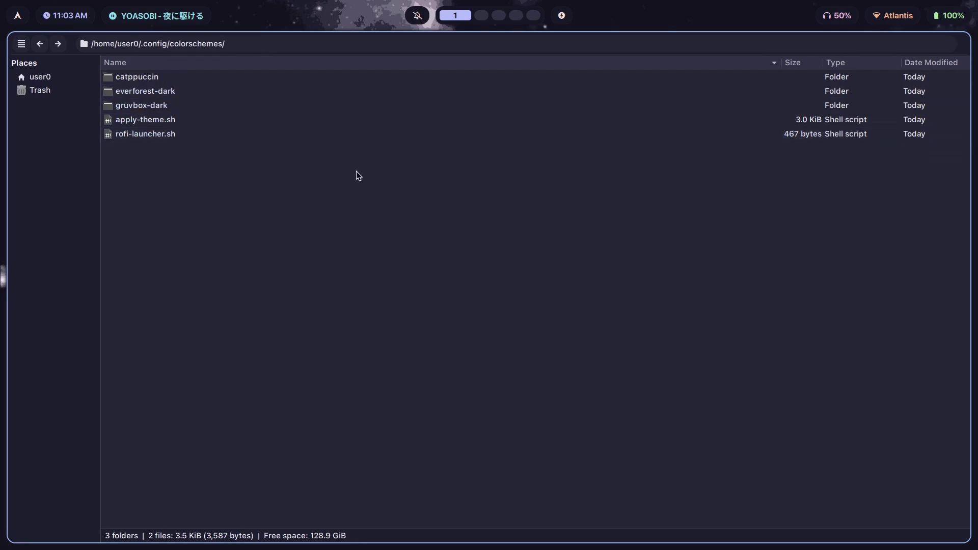
Open a new terminal, change into .config/kitty and list its files
{"action": "key", "text": "super+Return"}
{"action": "type", "text": "cd .c"}
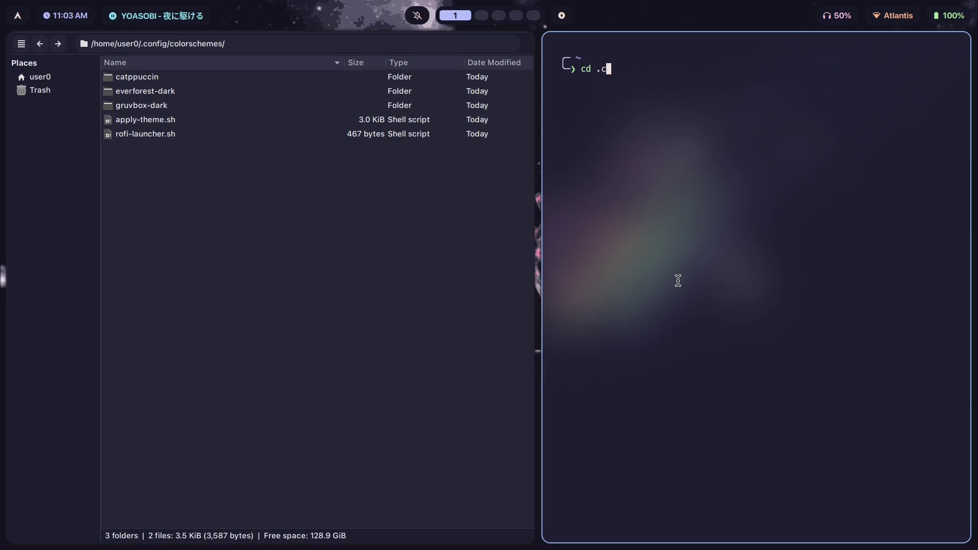
{"action": "key", "text": "Tab"}
{"action": "type", "text": "kitty"}
{"action": "key", "text": "Return"}
{"action": "type", "text": "ls"}
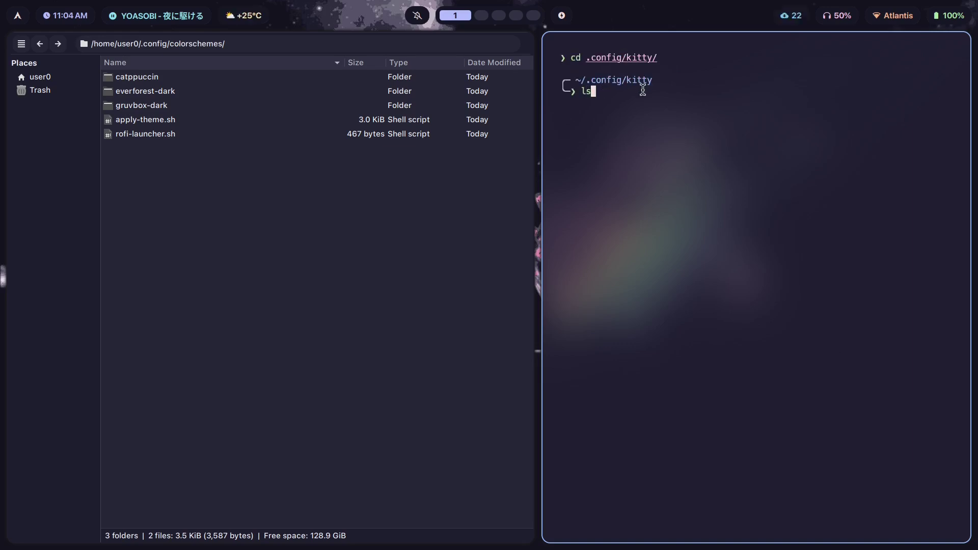
{"action": "key", "text": "Return"}
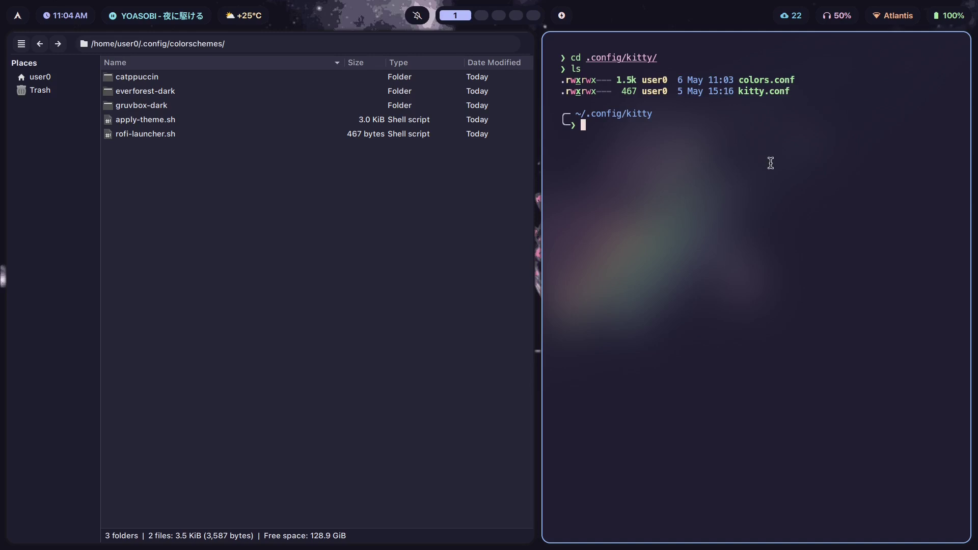
Open colors.conf in nvim, look through its color definitions and quit the editor
{"action": "type", "text": "nvim colo"}
{"action": "key", "text": "Tab"}
{"action": "key", "text": "Return"}
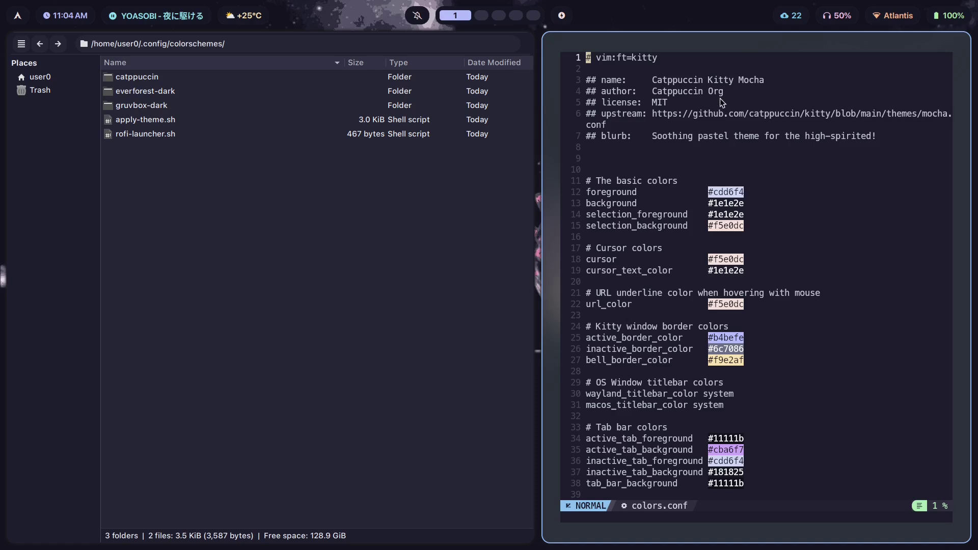
{"action": "scroll", "coordinate": [703, 285], "scroll_direction": "down", "scroll_amount": 12}
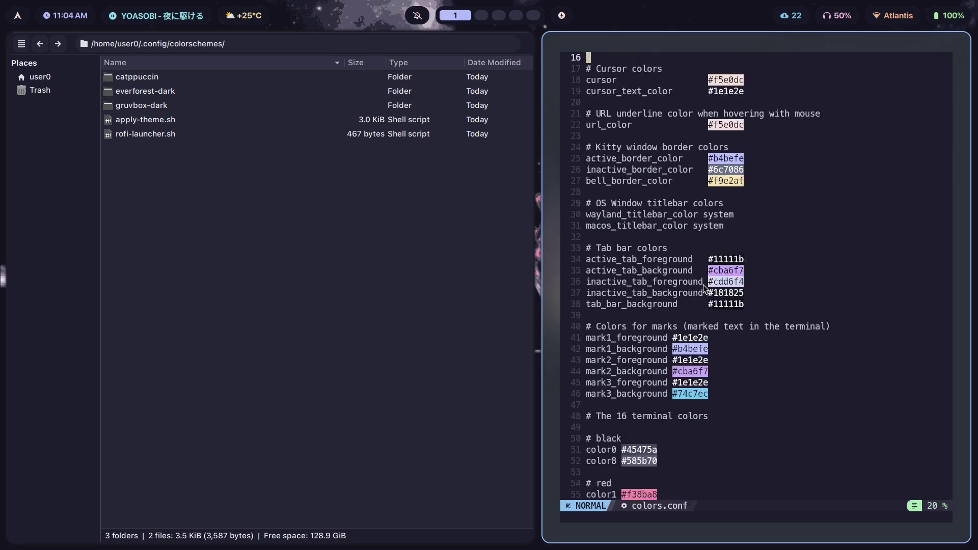
{"action": "scroll", "coordinate": [709, 326], "scroll_direction": "down", "scroll_amount": 9}
{"action": "scroll", "coordinate": [709, 326], "scroll_direction": "up", "scroll_amount": 13}
{"action": "type", "text": ":q"}
{"action": "key", "text": "Return"}
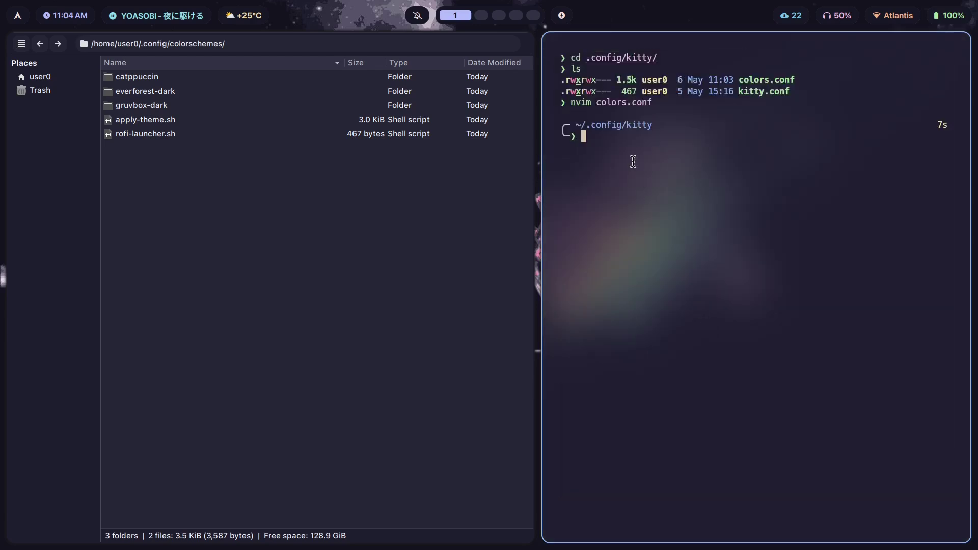
Open kitty.conf in nvim, check the include colors.conf line and quit the editor
{"action": "type", "text": "nvim kit"}
{"action": "key", "text": "Tab"}
{"action": "key", "text": "Return"}
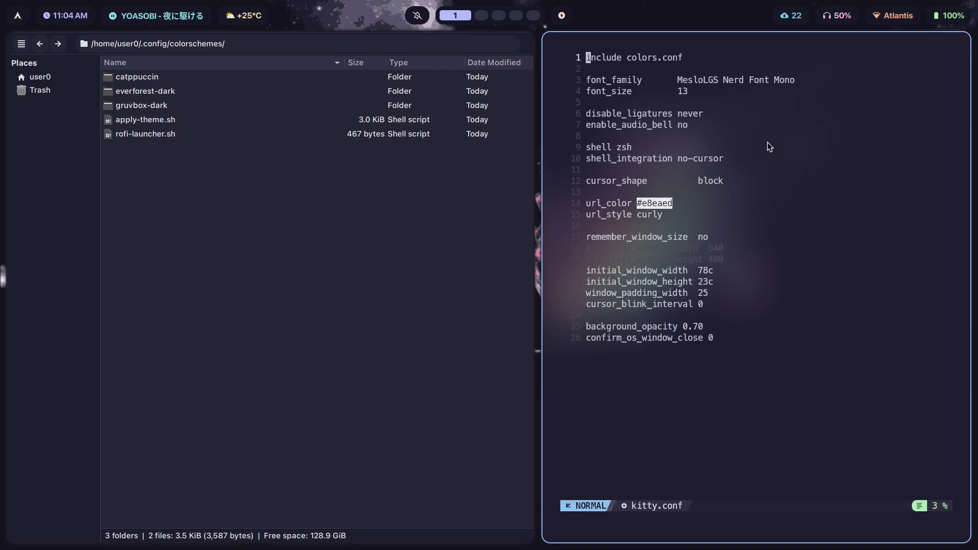
{"action": "type", "text": "j"}
{"action": "type", "text": ":q"}
{"action": "key", "text": "Return"}
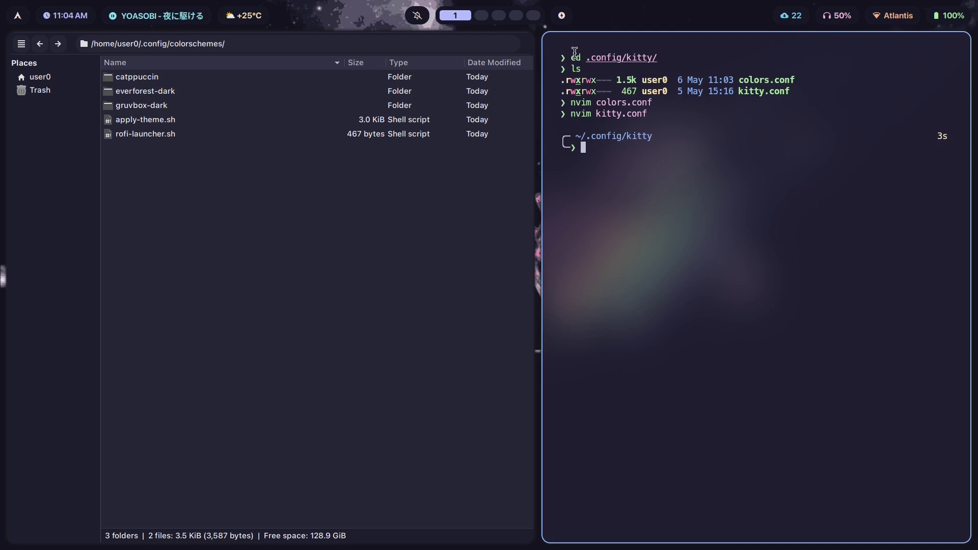
Highlight colors.conf in the terminal's file listing and clear the highlight
{"action": "mouse_move", "coordinate": [791, 92]}
{"action": "left_mouse_down"}
{"action": "mouse_move", "coordinate": [716, 93]}
{"action": "mouse_move", "coordinate": [793, 81]}
{"action": "left_mouse_up"}
{"action": "left_click", "coordinate": [807, 90]}
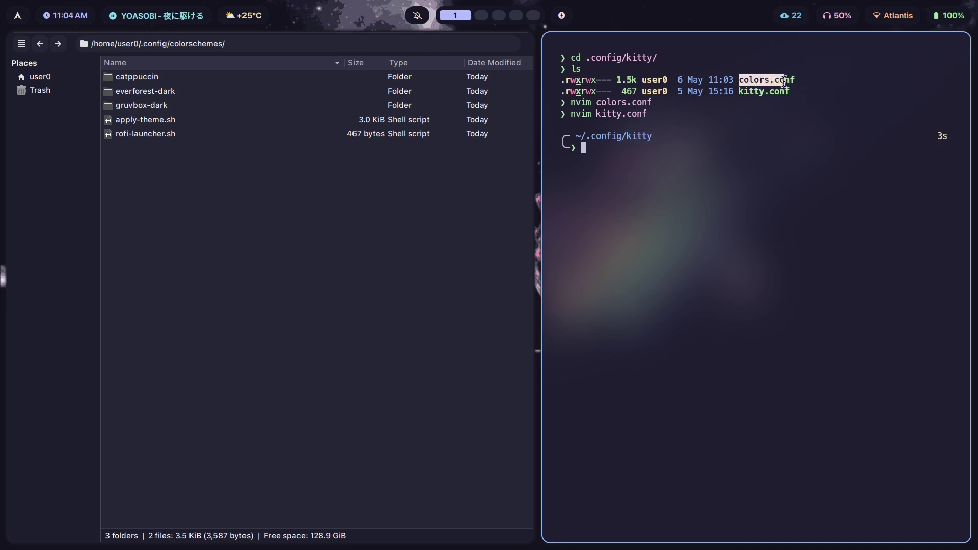
{"action": "left_click", "coordinate": [788, 111]}
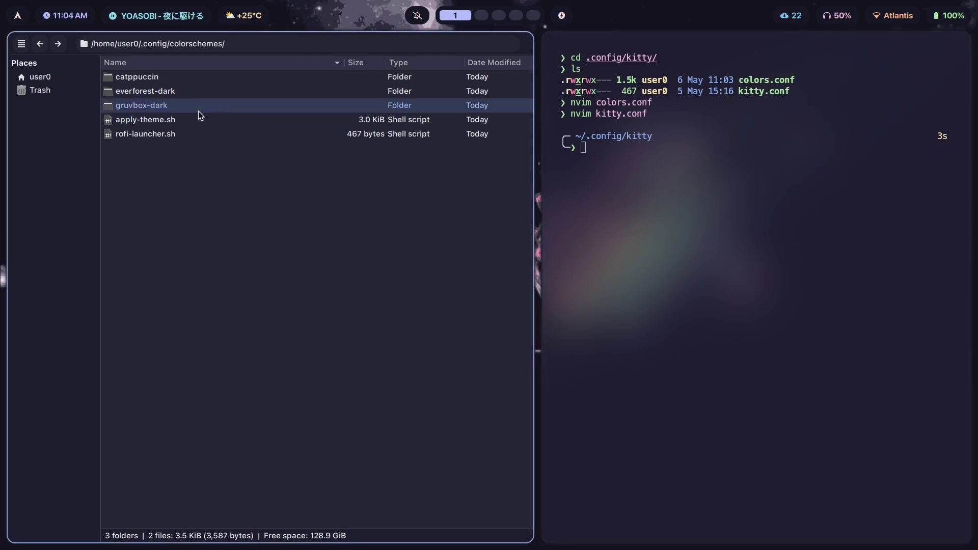
Open colors.conf from the kitty subfolder of everforest-dark, view its header and colors, and close the editor
{"action": "double_click", "coordinate": [190, 93]}
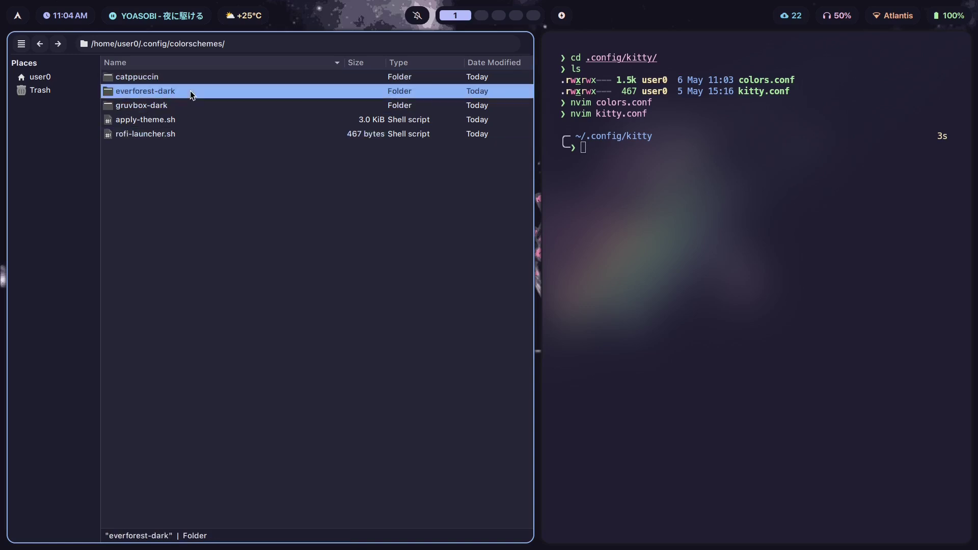
{"action": "double_click", "coordinate": [156, 124]}
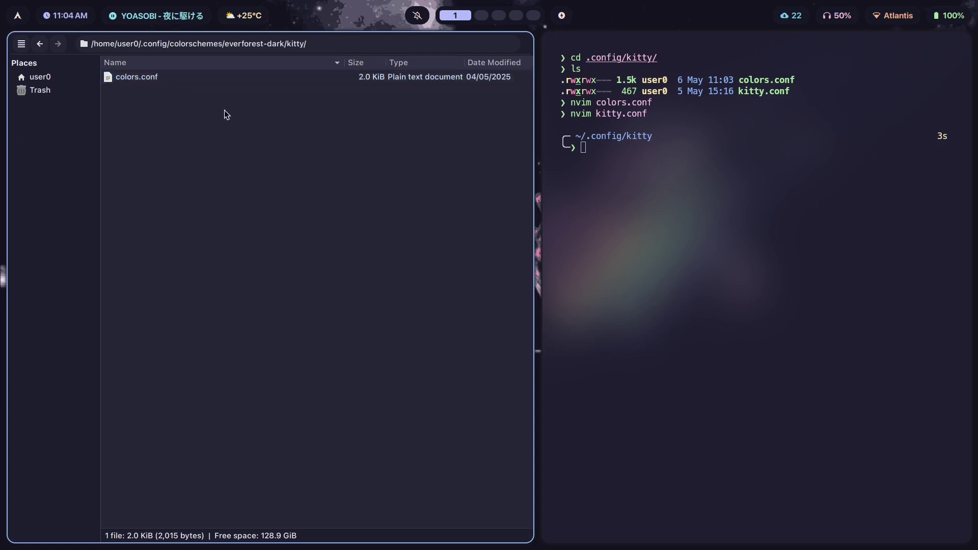
{"action": "double_click", "coordinate": [212, 78]}
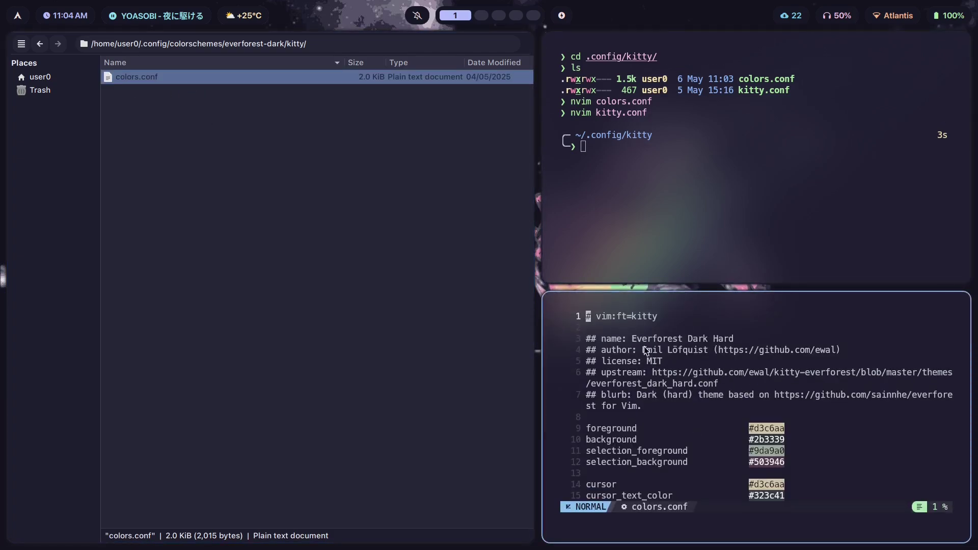
{"action": "left_click", "coordinate": [741, 339]}
{"action": "key", "text": "super+q"}
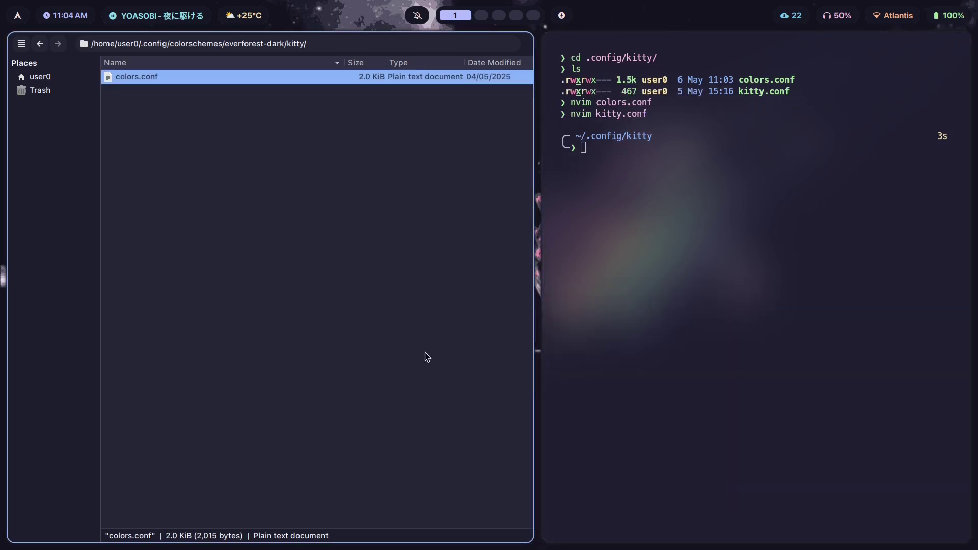
Bring up the theme picker, highlight everforest-dark, and dismiss the picker without applying a theme
{"action": "key", "text": "super+t"}
{"action": "key", "text": "Down"}
{"action": "key", "text": "Down"}
{"action": "key", "text": "Up"}
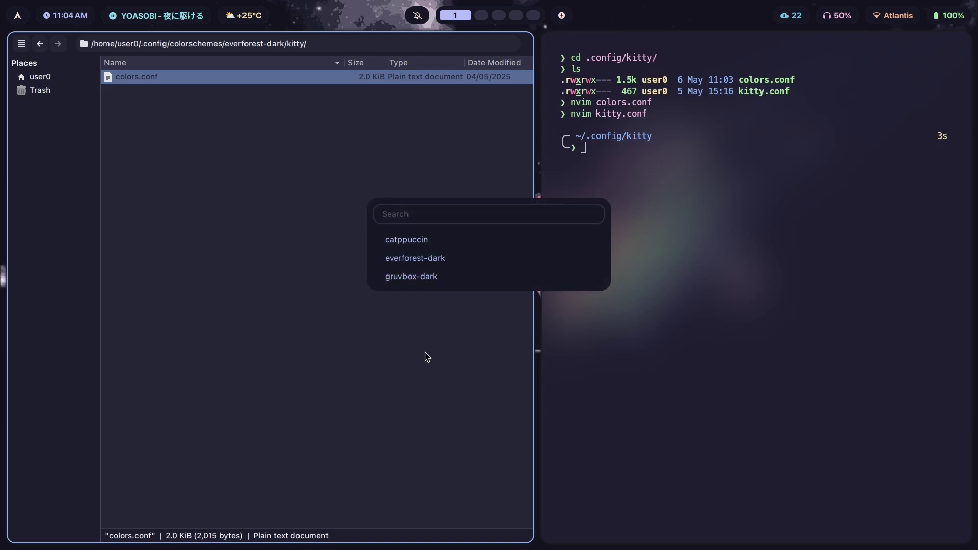
{"action": "key", "text": "Escape"}
{"action": "left_click", "coordinate": [384, 145]}
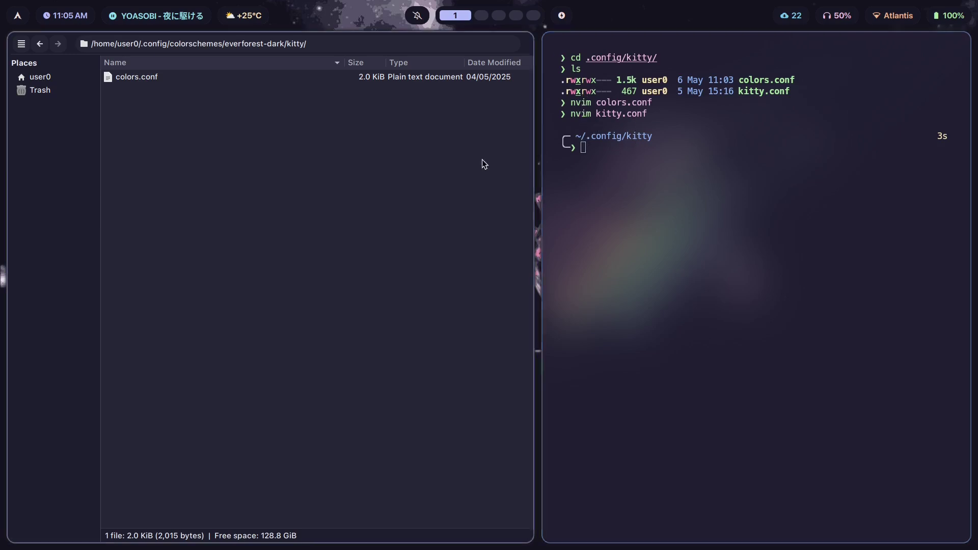
Open a second file manager tab and navigate it to the .config/kitty folder
{"action": "key", "text": "ctrl+t"}
{"action": "key", "text": "alt+Up"}
{"action": "key", "text": "alt+Up"}
{"action": "key", "text": "alt+Up"}
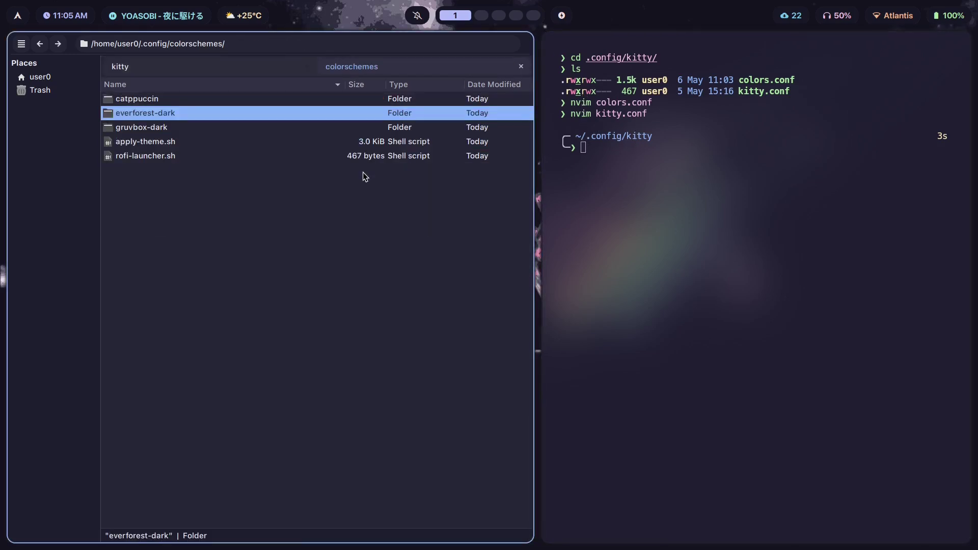
{"action": "key", "text": "Return"}
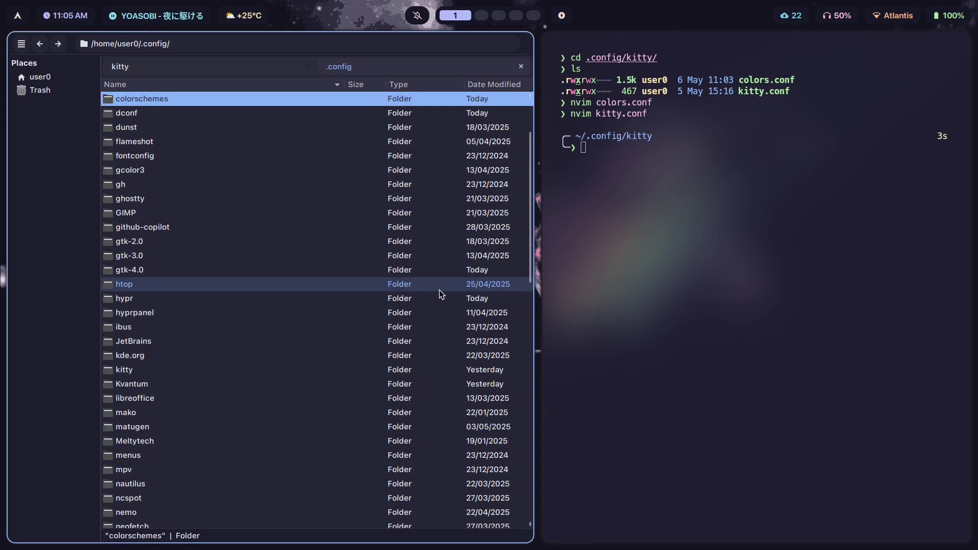
{"action": "type", "text": "kitt"}
{"action": "key", "text": "Return"}
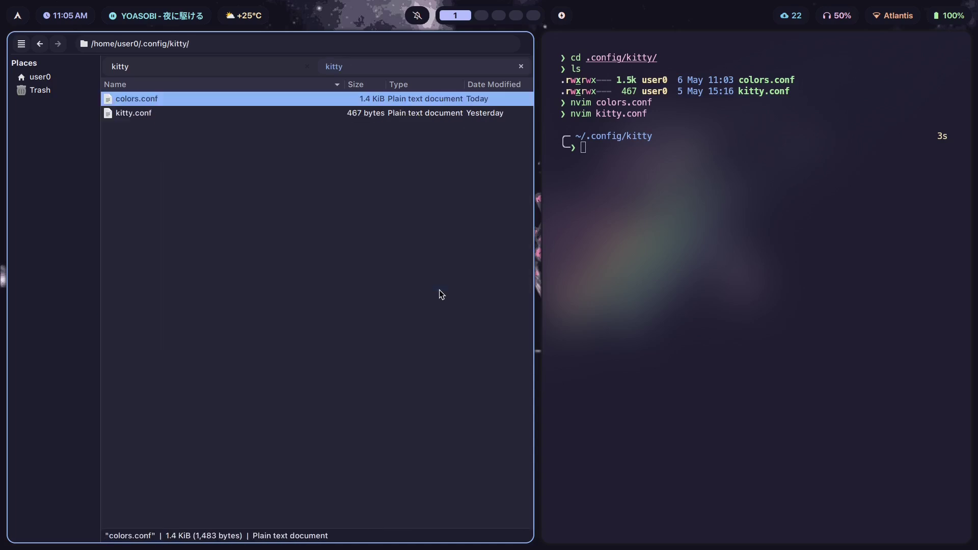
Close the terminal and detach the .config/kitty tab into its own file manager window
{"action": "left_click", "coordinate": [236, 253]}
{"action": "key", "text": "super+q"}
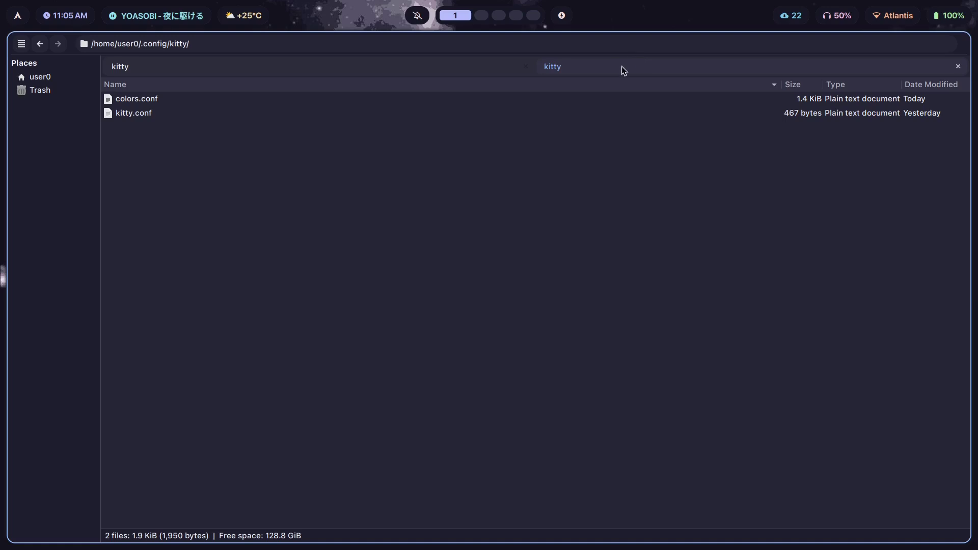
{"action": "right_click", "coordinate": [660, 65]}
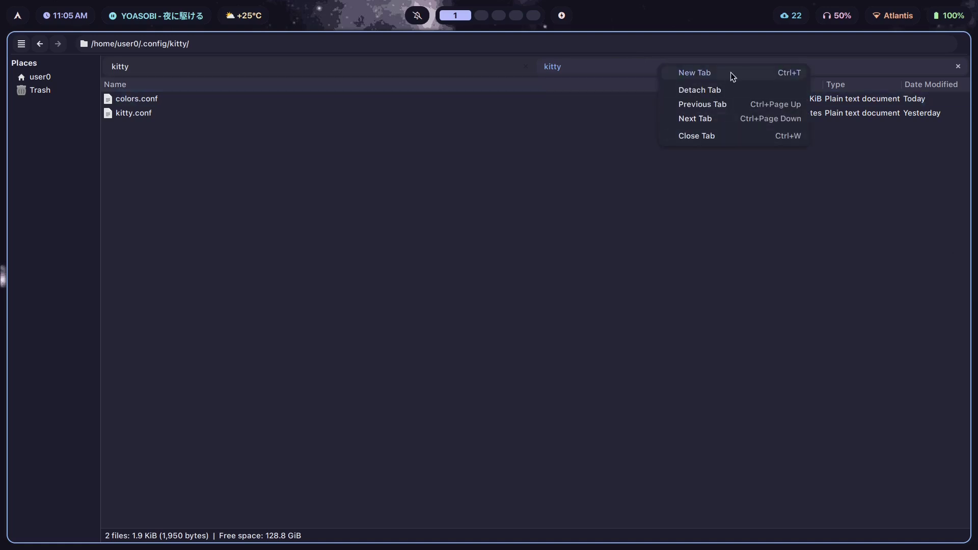
{"action": "left_click", "coordinate": [726, 91]}
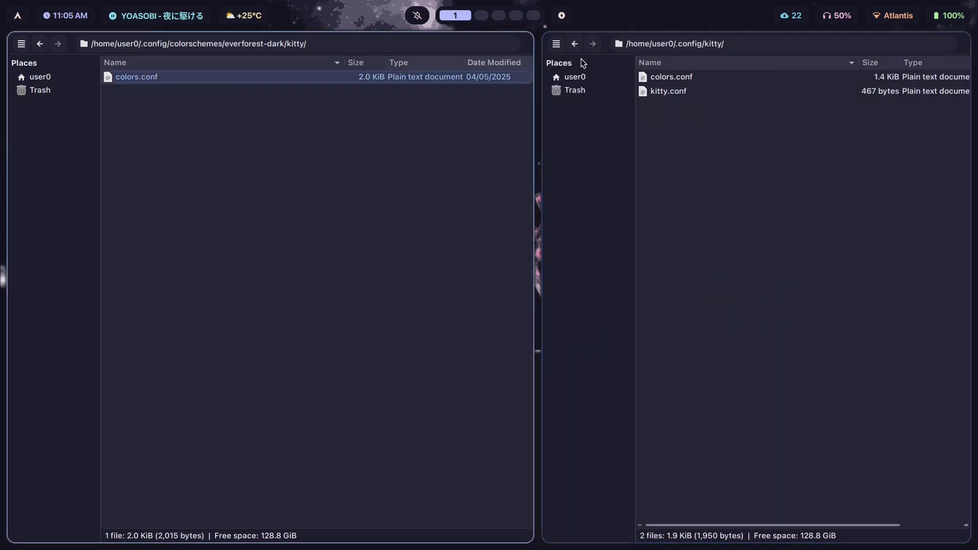
Select colors.conf in the everforest-dark kitty folder
{"action": "left_click", "coordinate": [172, 79]}
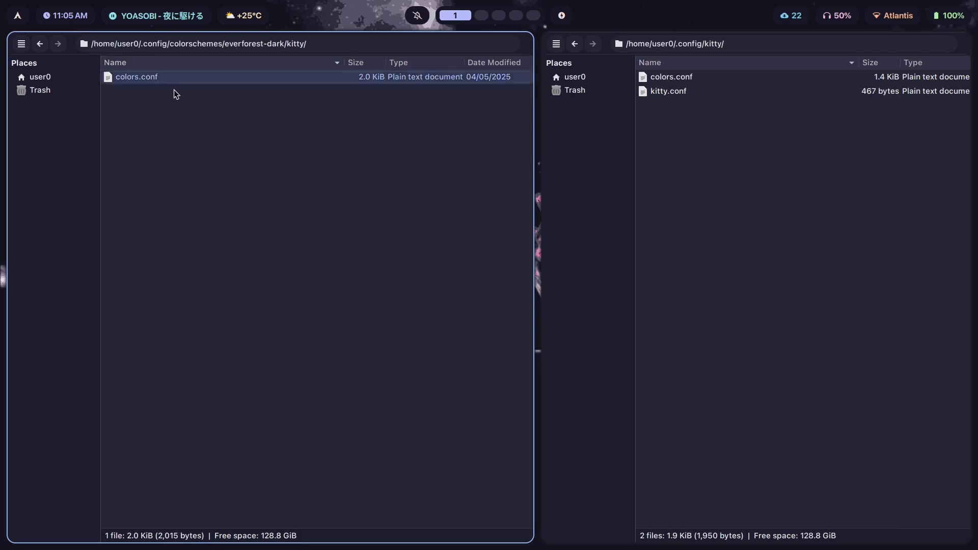
{"action": "left_click_drag", "start_coordinate": [219, 79], "coordinate": [206, 125]}
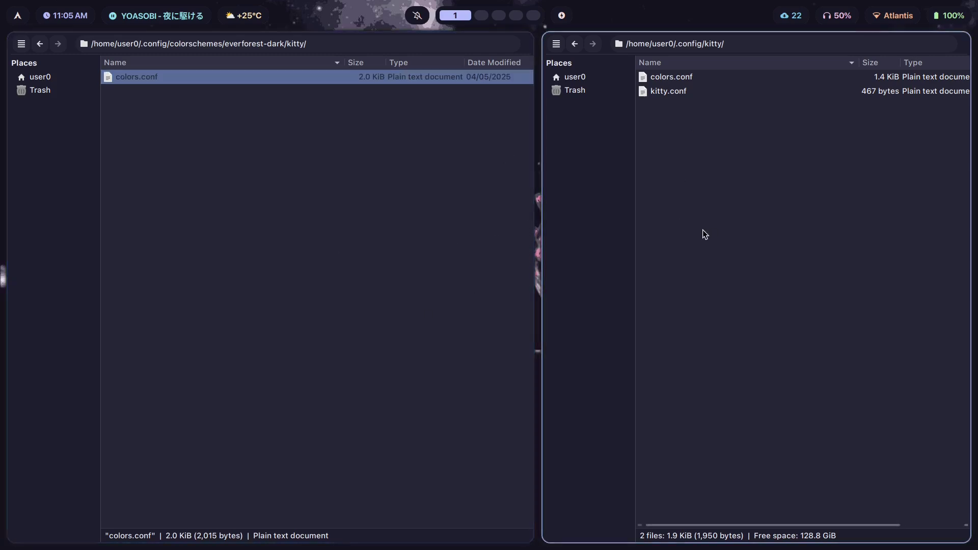
Open a new terminal, highlight its prompt to examine the current colors, and close the terminal
{"action": "key", "text": "super+Return"}
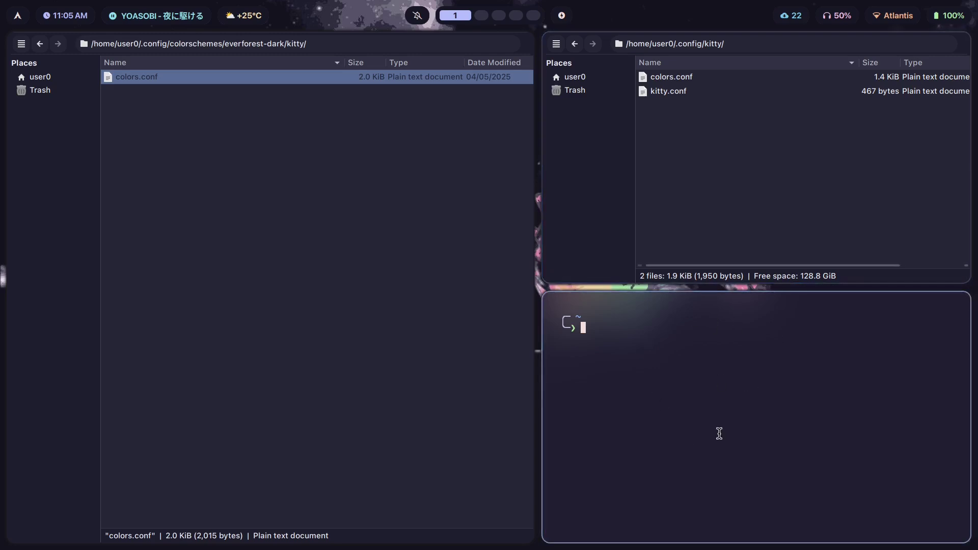
{"action": "type", "text": "sig"}
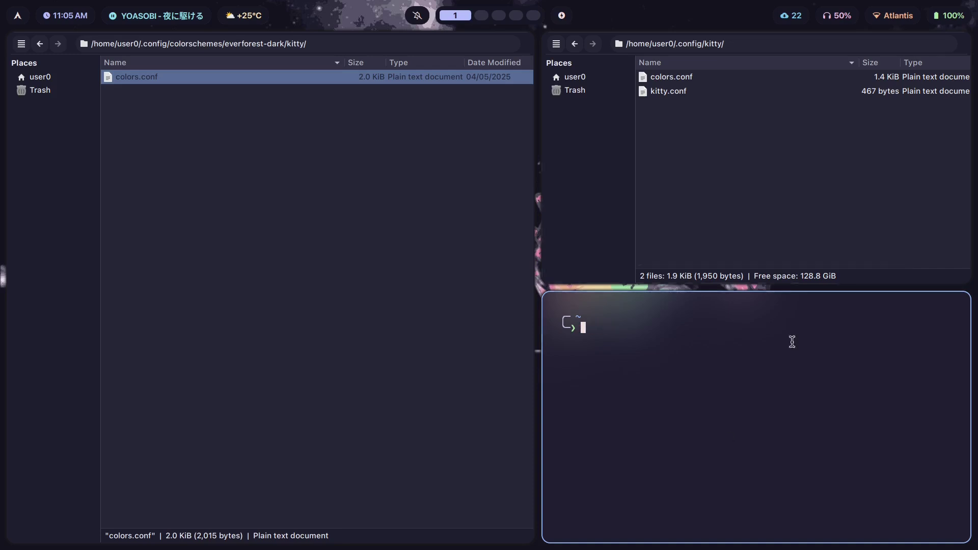
{"action": "left_click_drag", "start_coordinate": [611, 329], "coordinate": [561, 317]}
{"action": "left_click", "coordinate": [677, 361]}
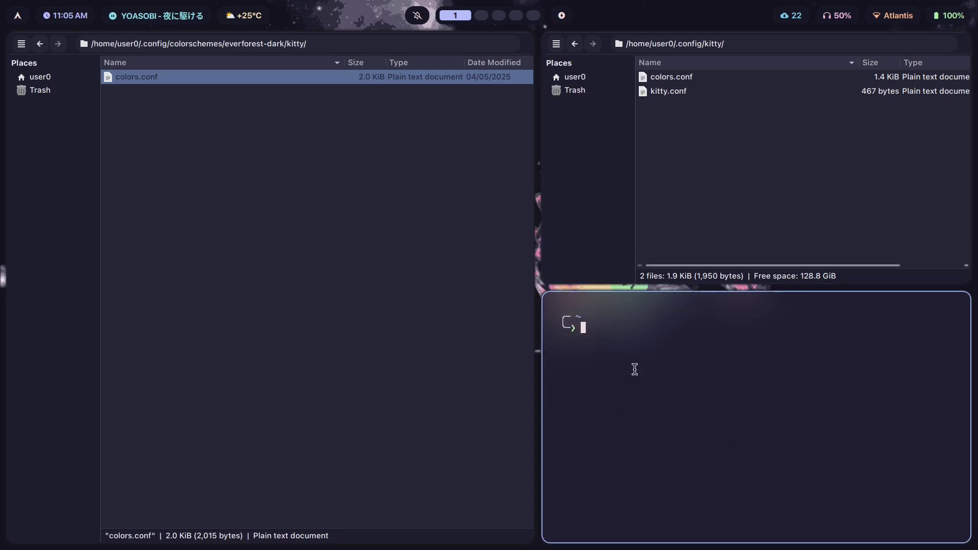
{"action": "key", "text": "super+q"}
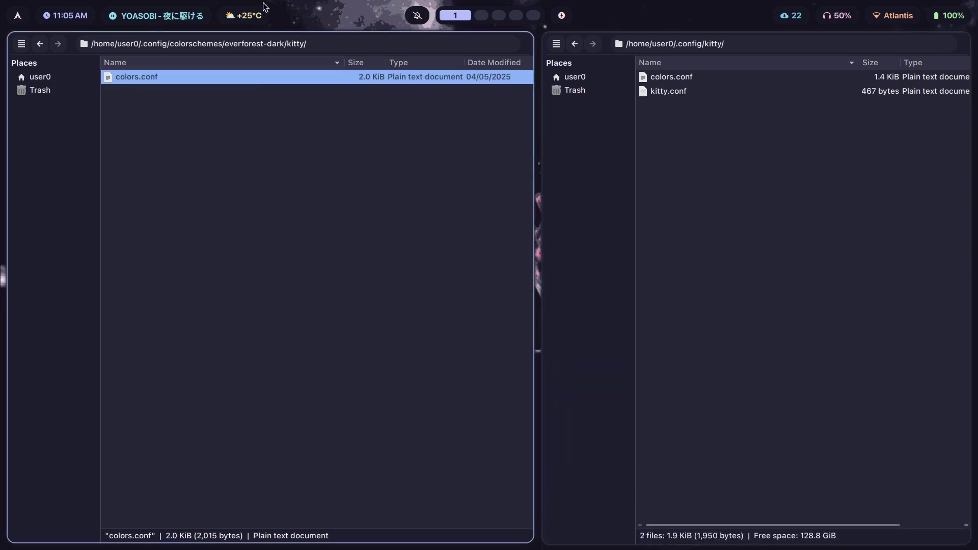
Go back from the kitty subfolder to the everforest-dark theme folder
{"action": "key", "text": "alt+Left"}
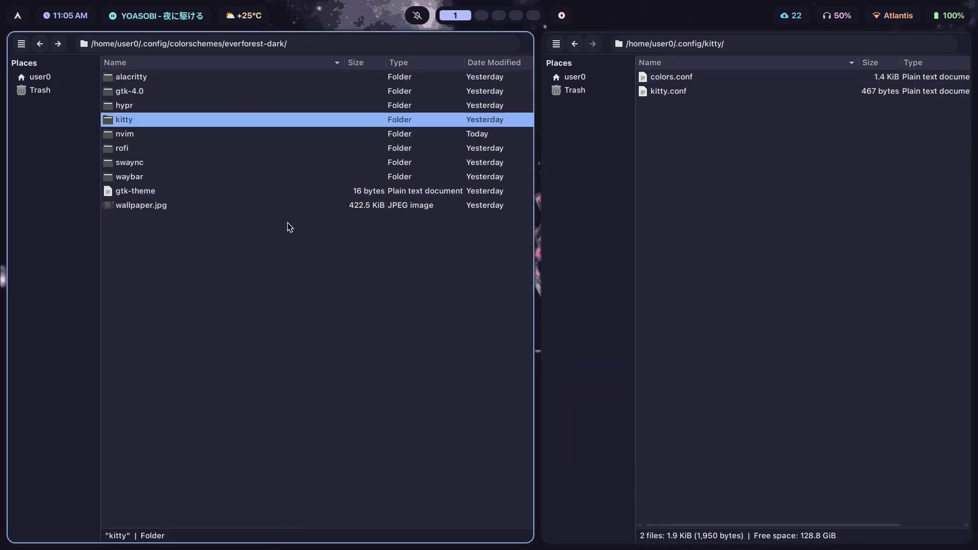
Open the alacritty subfolder of everforest-dark and bring up .config/alacritty in the other file manager window
{"action": "left_click", "coordinate": [231, 254]}
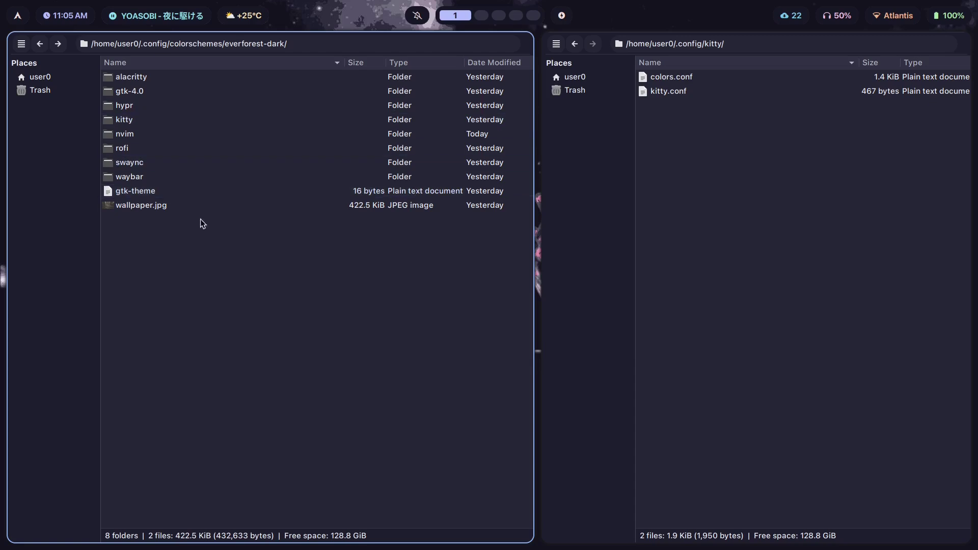
{"action": "double_click", "coordinate": [189, 81]}
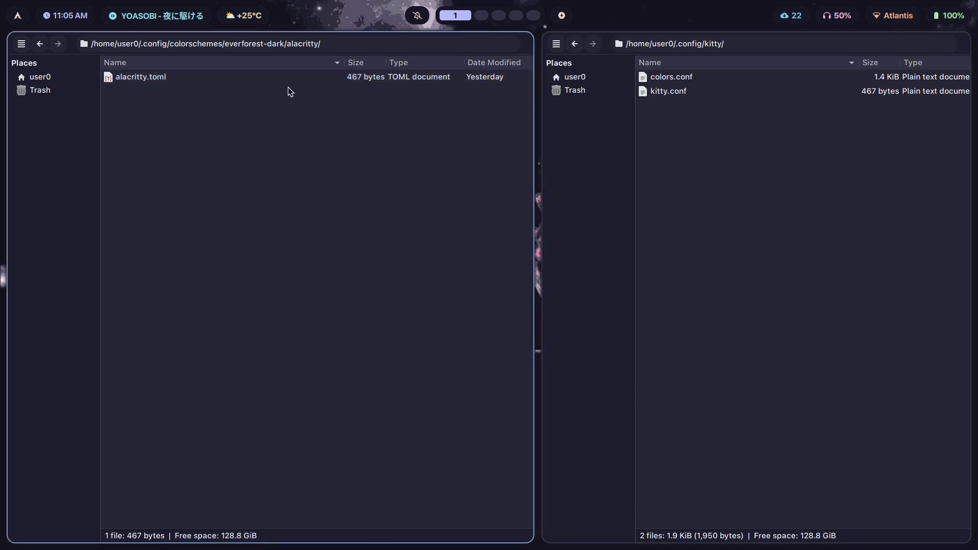
{"action": "key", "text": "alt+Left"}
{"action": "type", "text": "ala"}
{"action": "key", "text": "Return"}
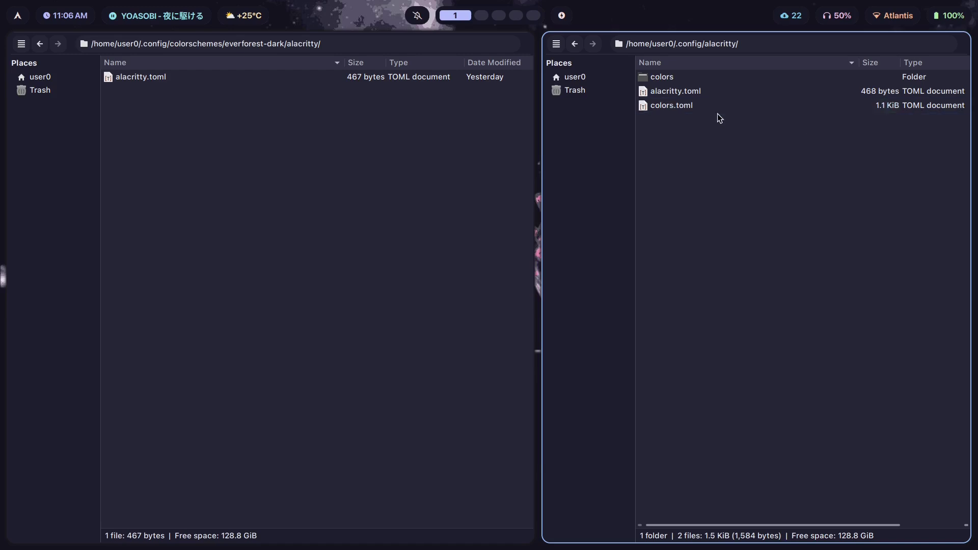
Open colors.toml from .config/alacritty, examine its color sections, close the editor and deselect the file
{"action": "double_click", "coordinate": [702, 105]}
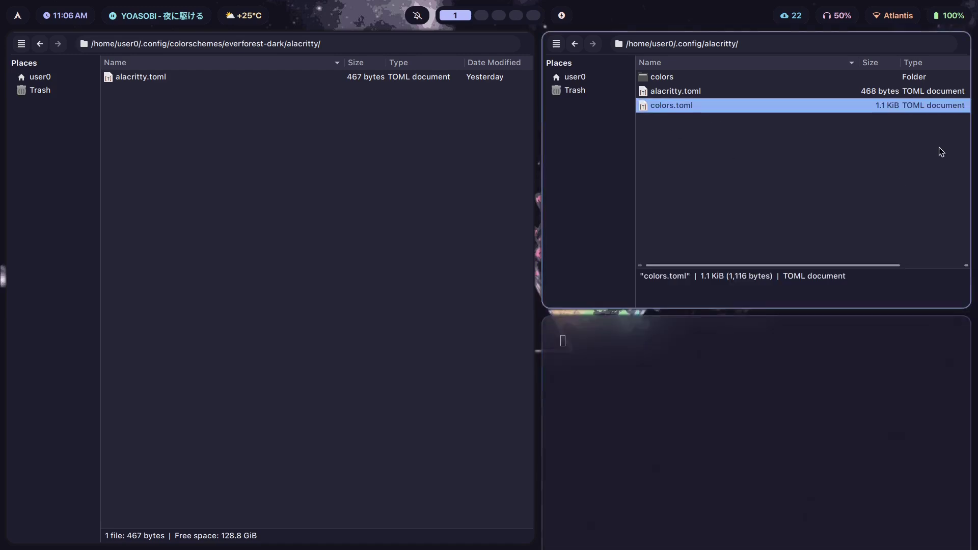
{"action": "scroll", "coordinate": [713, 363], "scroll_direction": "down", "scroll_amount": 7}
{"action": "scroll", "coordinate": [721, 368], "scroll_direction": "down", "scroll_amount": 9}
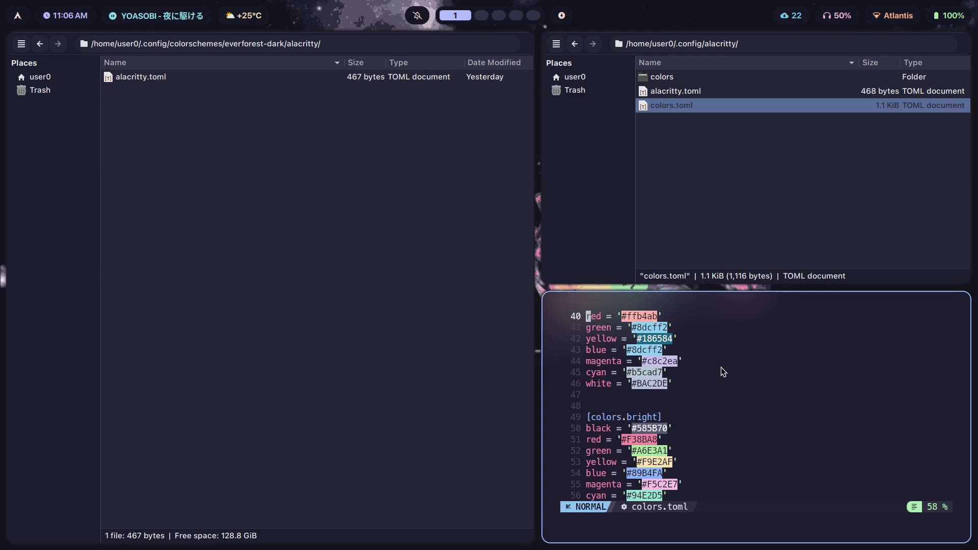
{"action": "scroll", "coordinate": [720, 368], "scroll_direction": "up", "scroll_amount": 2}
{"action": "scroll", "coordinate": [758, 396], "scroll_direction": "up", "scroll_amount": 6}
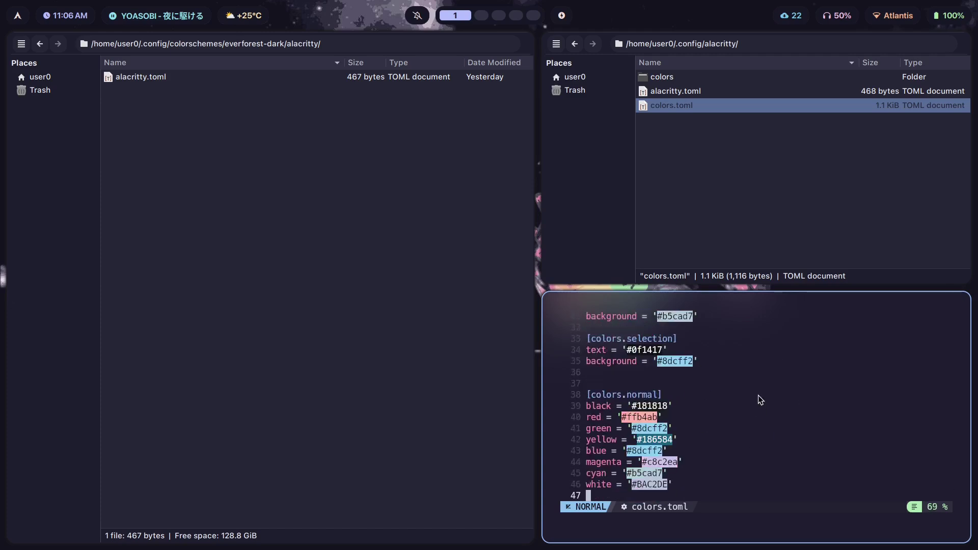
{"action": "scroll", "coordinate": [726, 393], "scroll_direction": "down", "scroll_amount": 4}
{"action": "scroll", "coordinate": [705, 390], "scroll_direction": "down", "scroll_amount": 7}
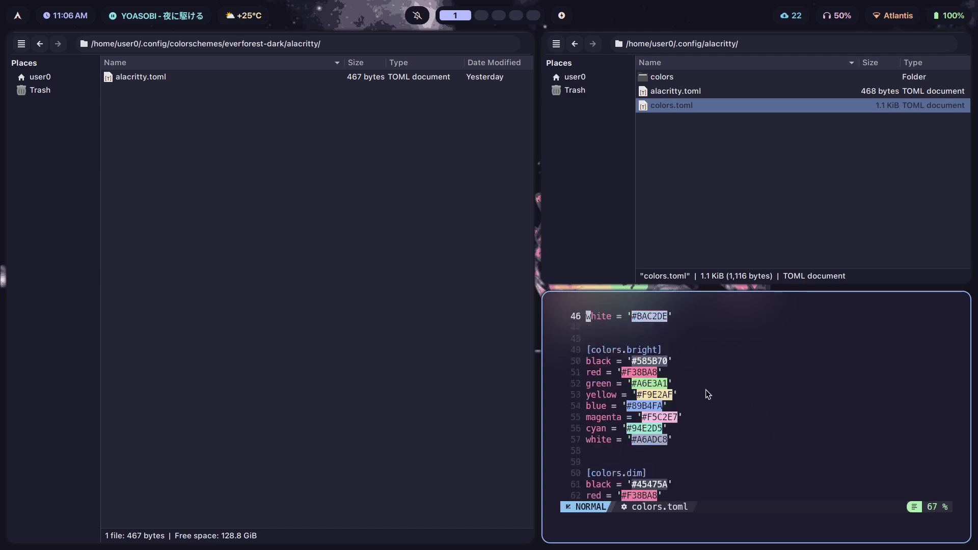
{"action": "scroll", "coordinate": [700, 433], "scroll_direction": "up", "scroll_amount": 3}
{"action": "scroll", "coordinate": [702, 435], "scroll_direction": "up", "scroll_amount": 6}
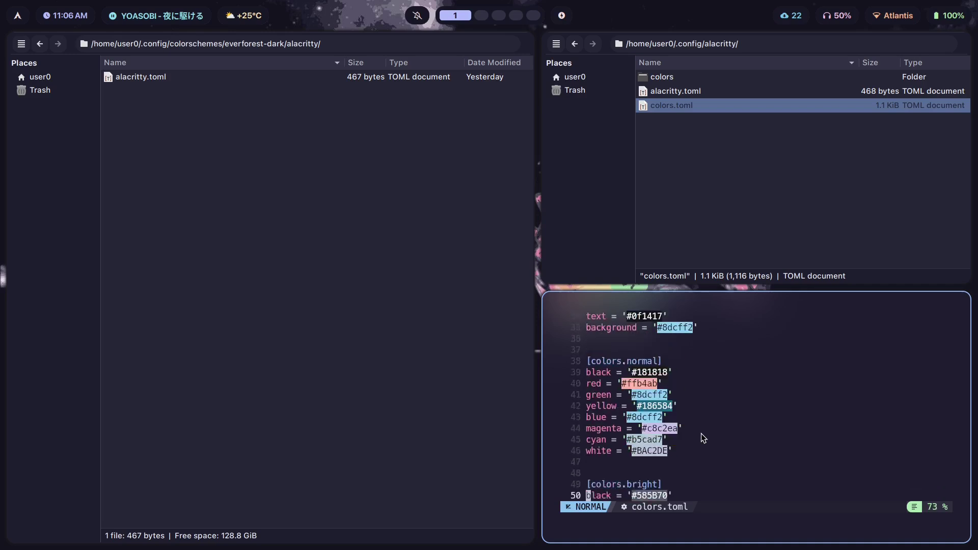
{"action": "scroll", "coordinate": [694, 458], "scroll_direction": "up", "scroll_amount": 1}
{"action": "scroll", "coordinate": [693, 447], "scroll_direction": "down", "scroll_amount": 2}
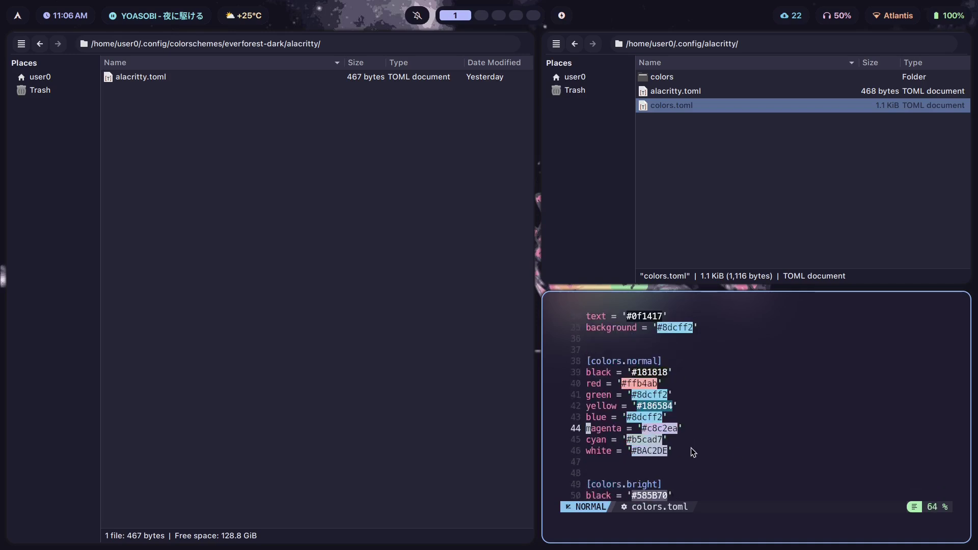
{"action": "scroll", "coordinate": [706, 407], "scroll_direction": "up", "scroll_amount": 11}
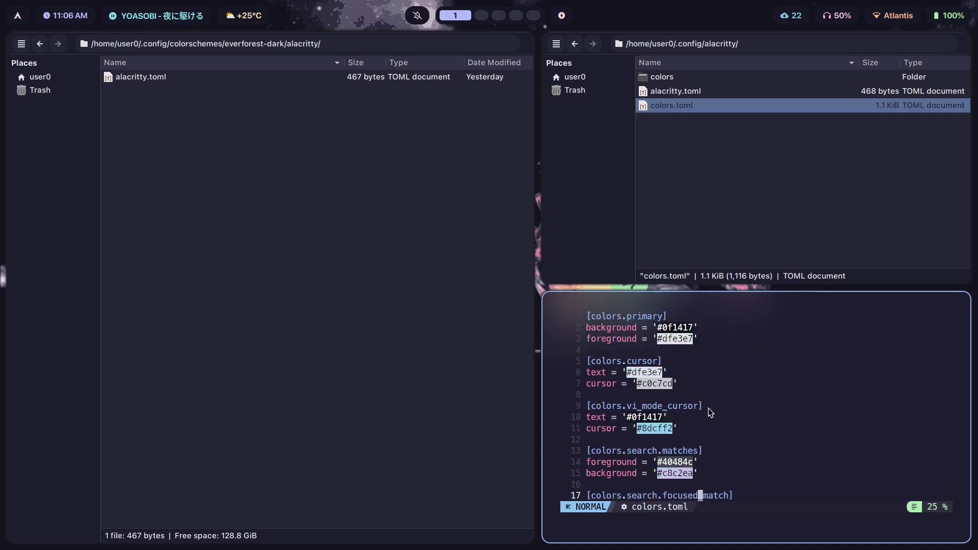
{"action": "key", "text": "super+q"}
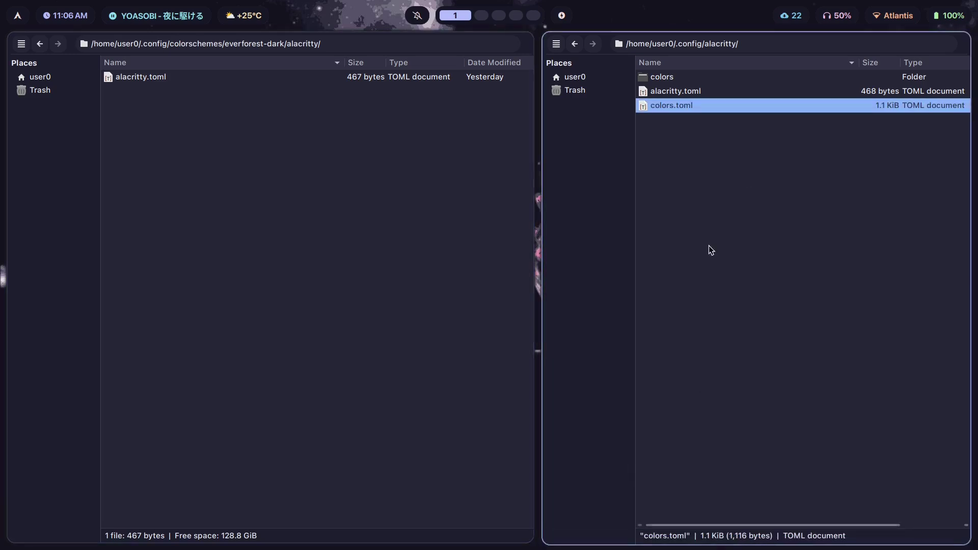
{"action": "left_click", "coordinate": [709, 245]}
Bring up the wallpaper picker, browse its images as far as purple-mountains, and leave the picker
{"action": "key", "text": "super+w"}
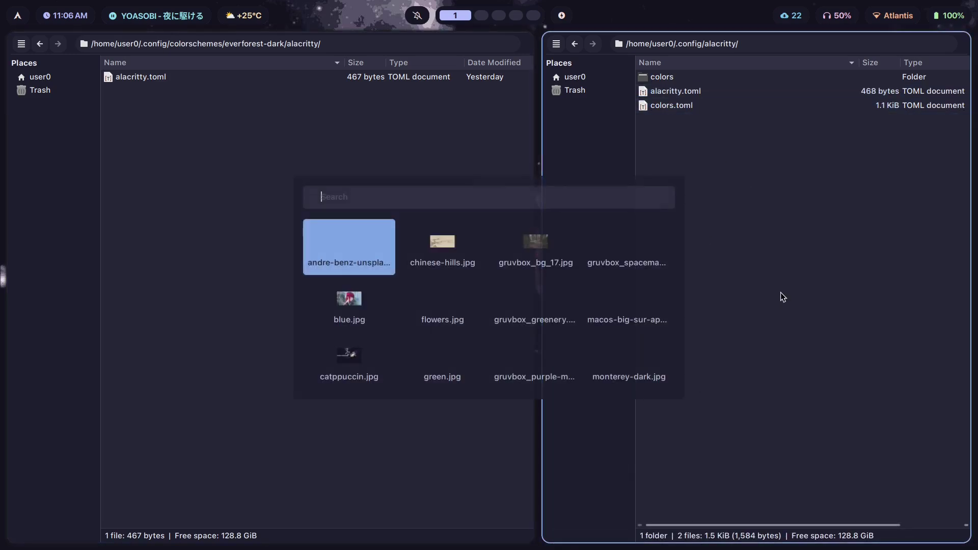
{"action": "key", "text": "Right"}
{"action": "key", "text": "Right"}
{"action": "key", "text": "Right"}
{"action": "key", "text": "Right"}
{"action": "key", "text": "Down"}
{"action": "key", "text": "Up"}
{"action": "key", "text": "Right"}
{"action": "key", "text": "Right"}
{"action": "key", "text": "Right"}
{"action": "key", "text": "Left"}
{"action": "key", "text": "Left"}
{"action": "key", "text": "Left"}
{"action": "key", "text": "Down"}
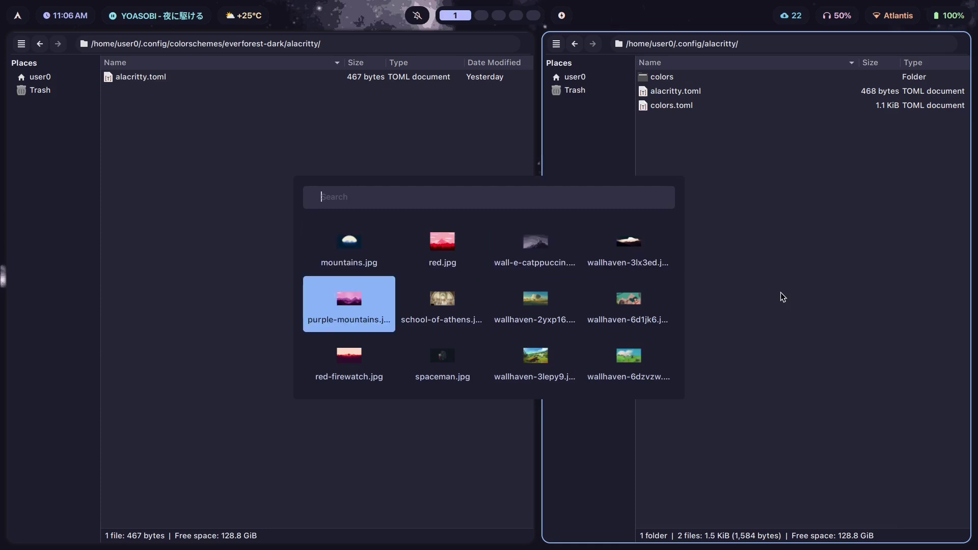
{"action": "key", "text": "Return"}
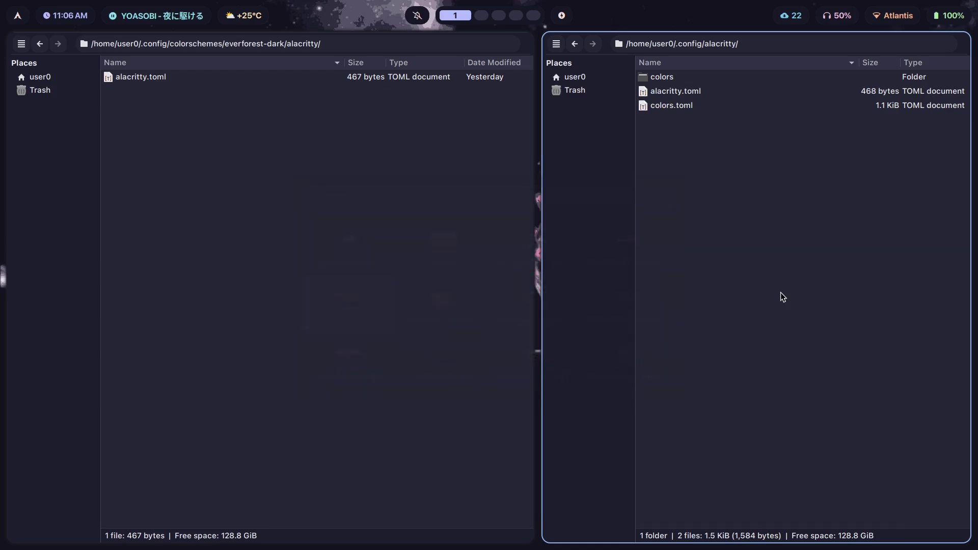
Delete colors.toml from the .config/alacritty folder
{"action": "left_click", "coordinate": [667, 105]}
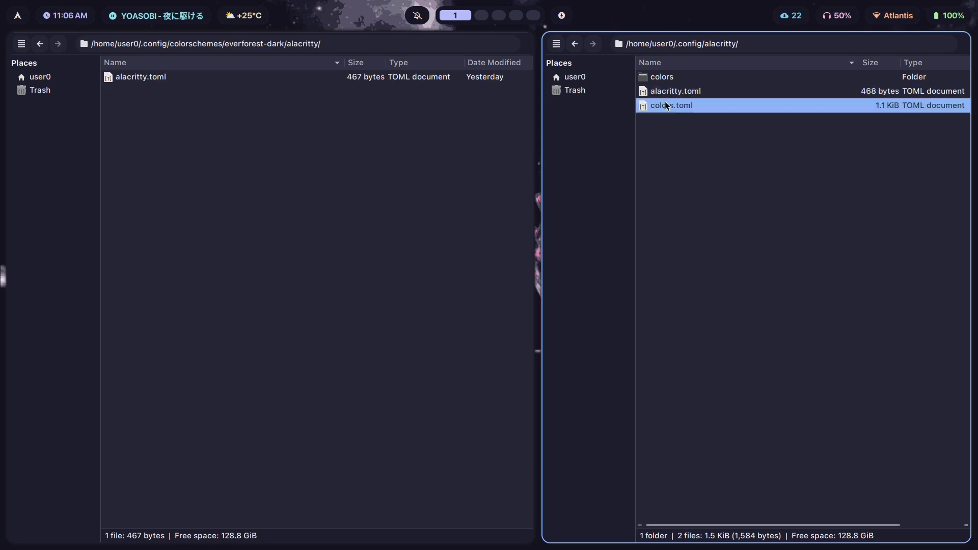
{"action": "key", "text": "Delete"}
{"action": "left_click", "coordinate": [661, 219]}
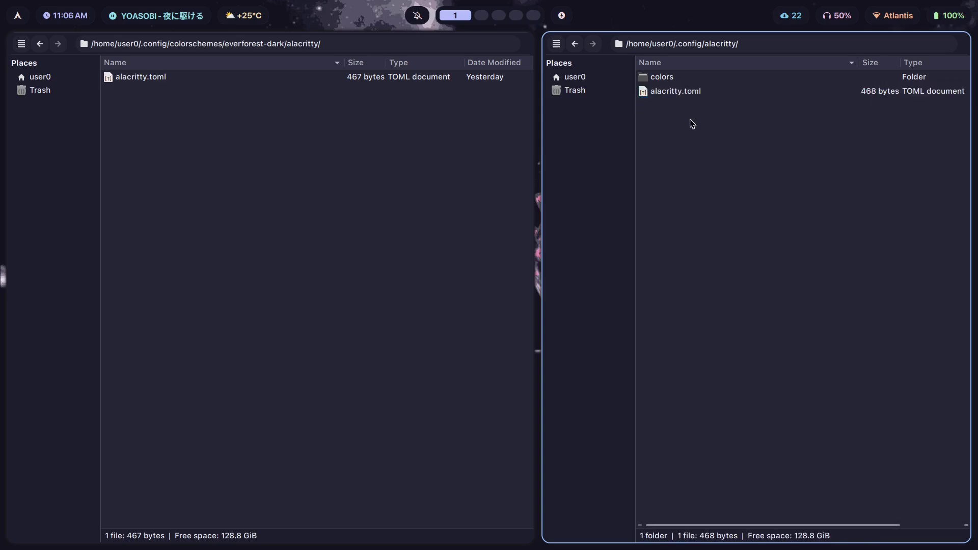
Examine gruvbox-dark.toml in the colors subfolder of .config/alacritty, close it and return to the parent folder
{"action": "double_click", "coordinate": [689, 77]}
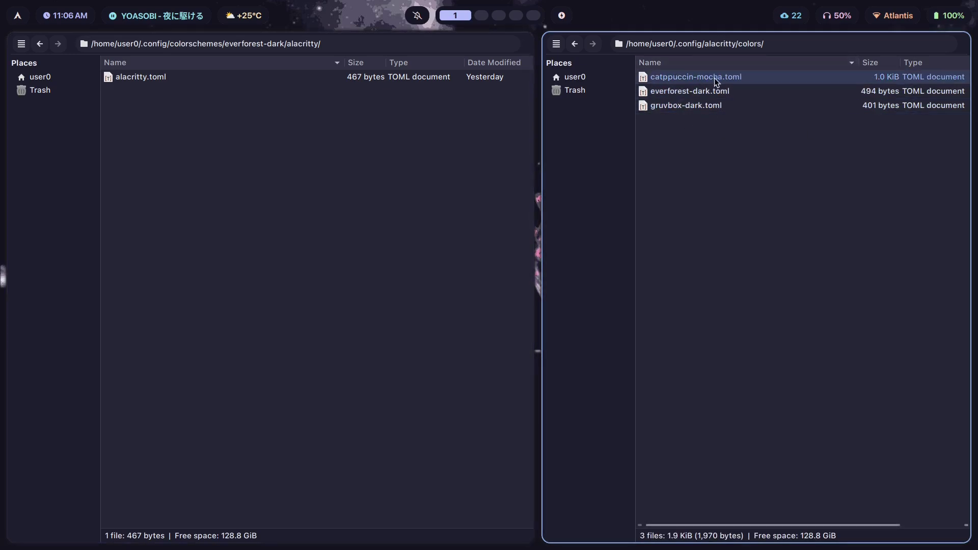
{"action": "double_click", "coordinate": [713, 107]}
{"action": "scroll", "coordinate": [712, 387], "scroll_direction": "down", "scroll_amount": 3}
{"action": "scroll", "coordinate": [711, 383], "scroll_direction": "up", "scroll_amount": 3}
{"action": "key", "text": "super+q"}
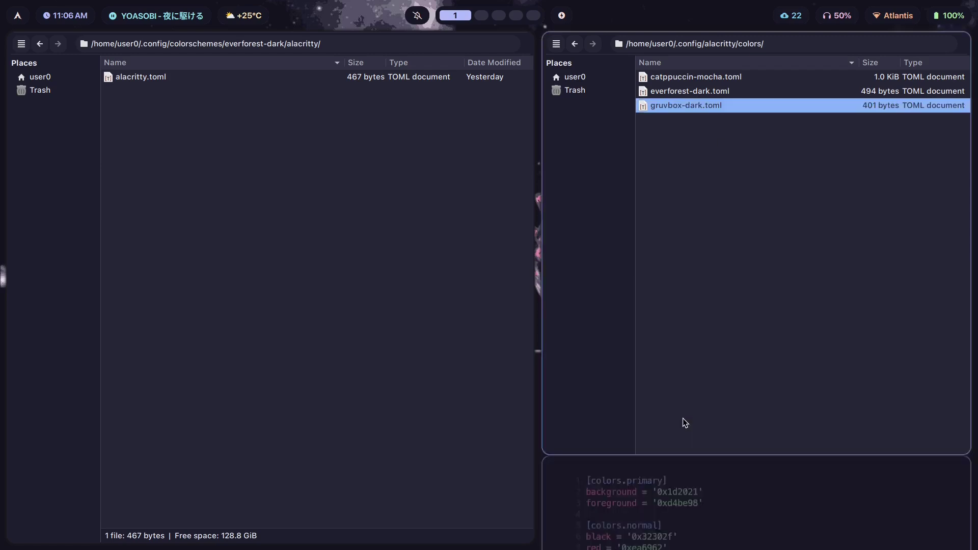
{"action": "left_click", "coordinate": [760, 150]}
{"action": "key", "text": "alt+Left"}
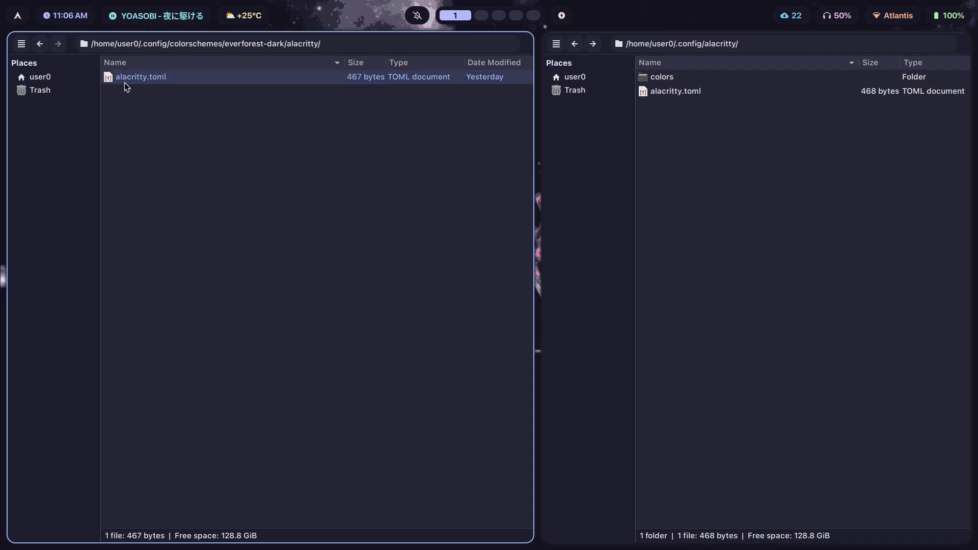
Open alacritty.toml from .config/alacritty, examine the import line under [general], and close the editor
{"action": "left_click", "coordinate": [755, 94]}
{"action": "double_click", "coordinate": [747, 92]}
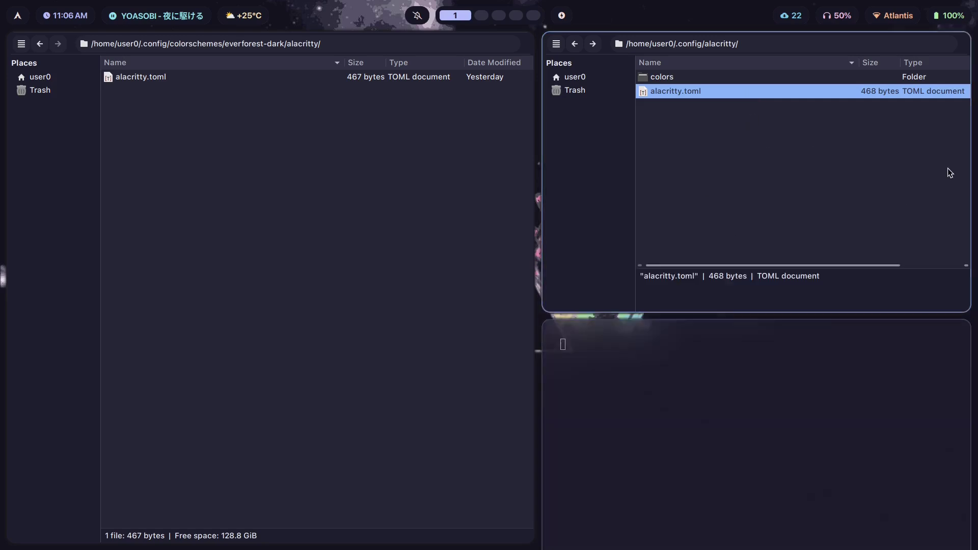
{"action": "scroll", "coordinate": [752, 405], "scroll_direction": "down", "scroll_amount": 10}
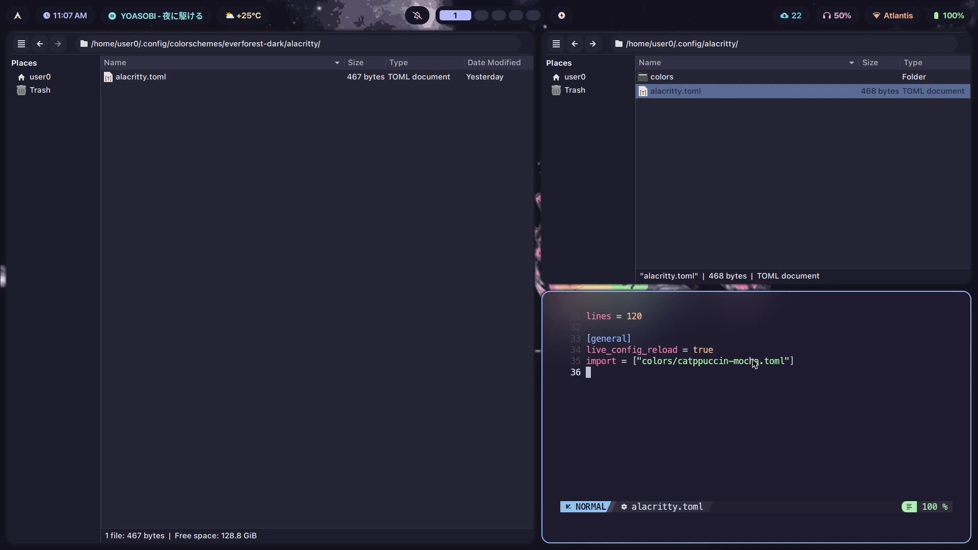
{"action": "key", "text": "super+q"}
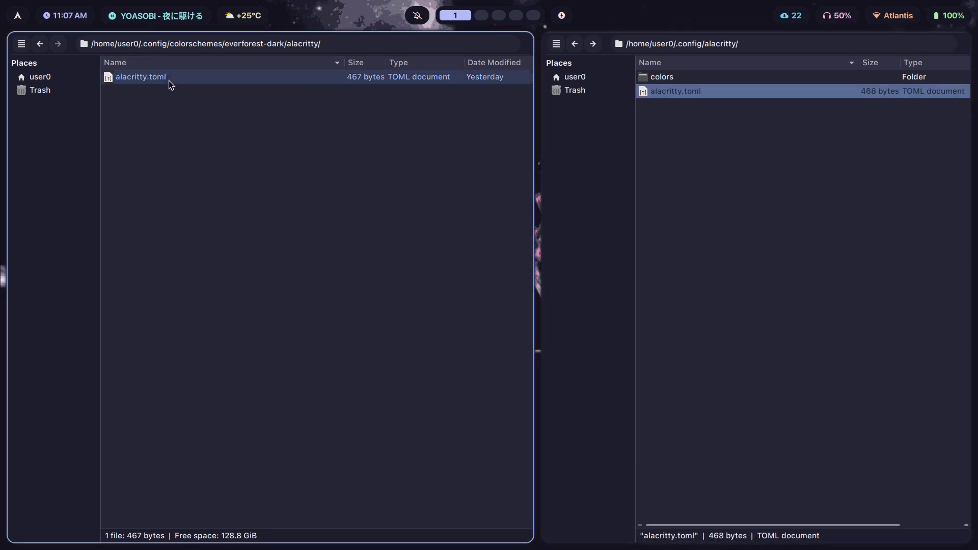
Open alacritty.toml from the everforest-dark alacritty folder, examine its import line, and quit the editor
{"action": "left_click", "coordinate": [334, 43]}
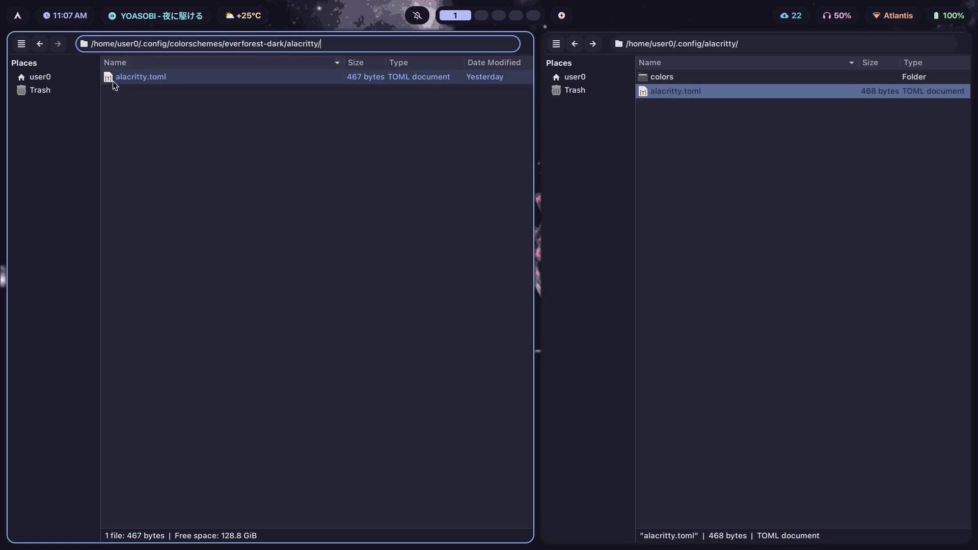
{"action": "double_click", "coordinate": [199, 77]}
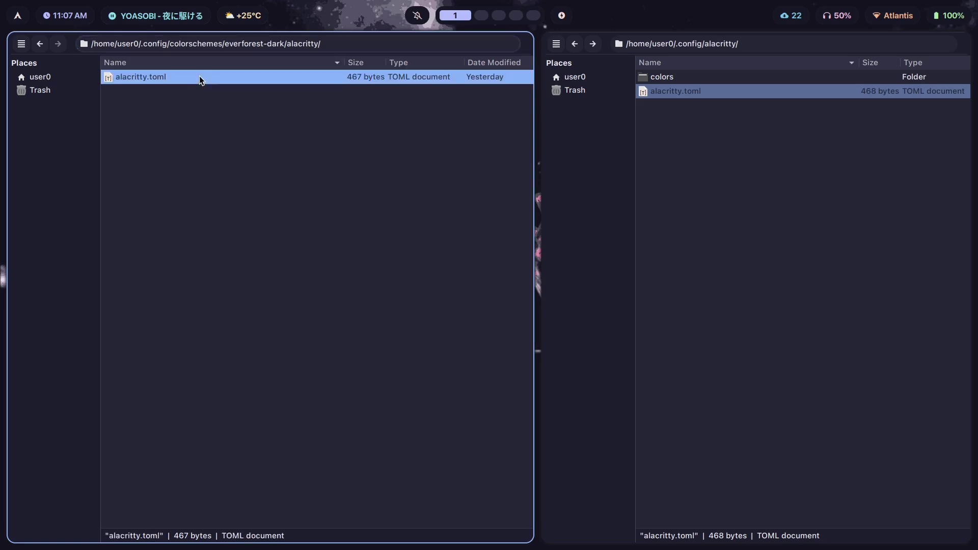
{"action": "scroll", "coordinate": [716, 387], "scroll_direction": "down", "scroll_amount": 9}
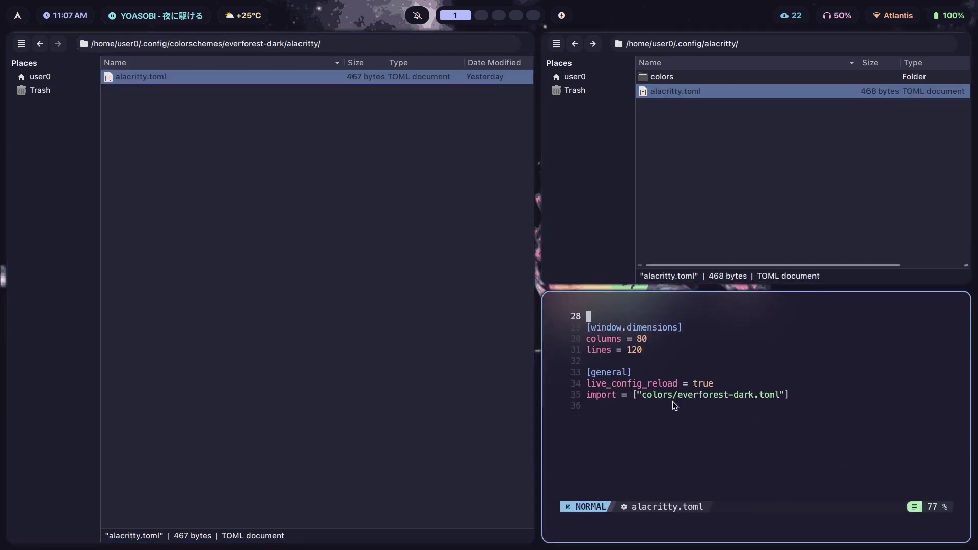
{"action": "left_click", "coordinate": [680, 416]}
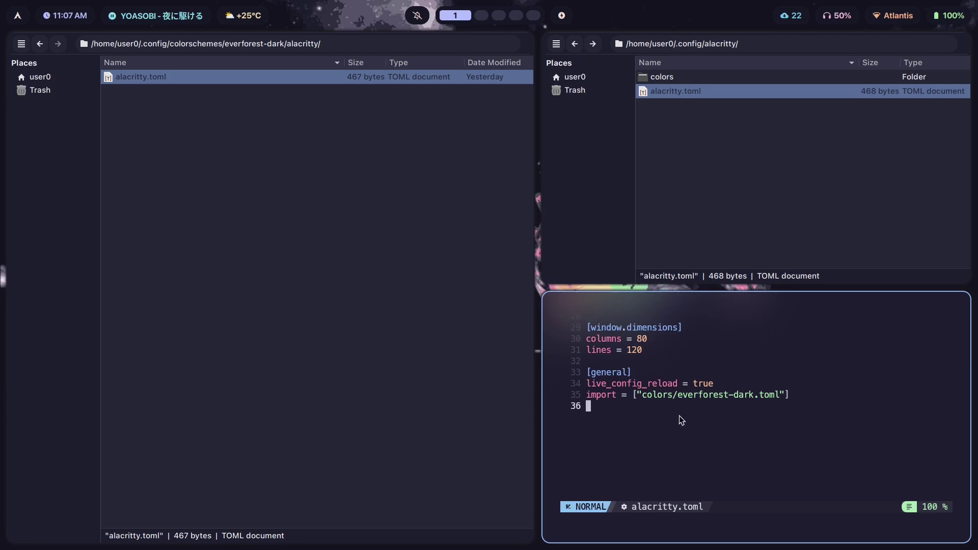
{"action": "type", "text": ":q"}
{"action": "key", "text": "Return"}
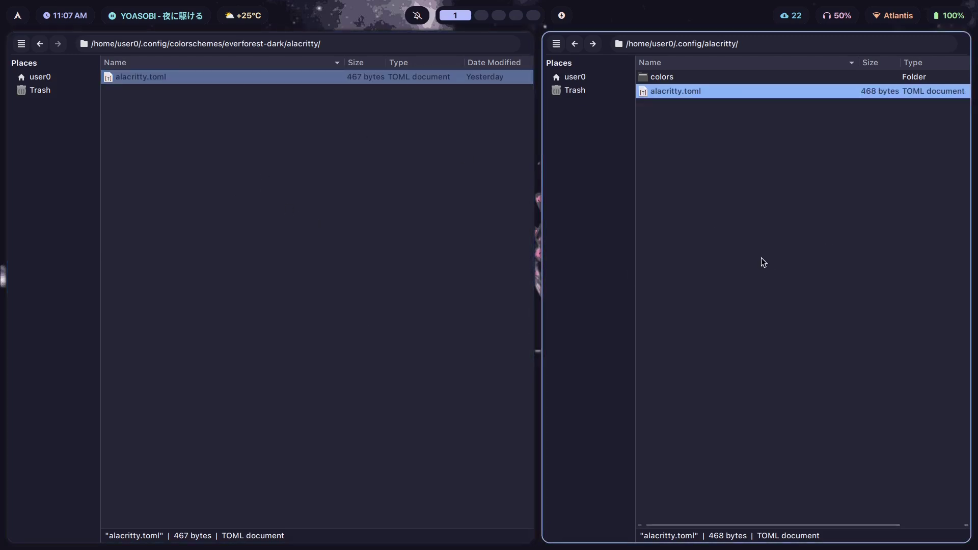
Deselect the alacritty.toml files and go back to the everforest-dark theme folder
{"action": "left_click", "coordinate": [202, 131]}
{"action": "left_click", "coordinate": [767, 216]}
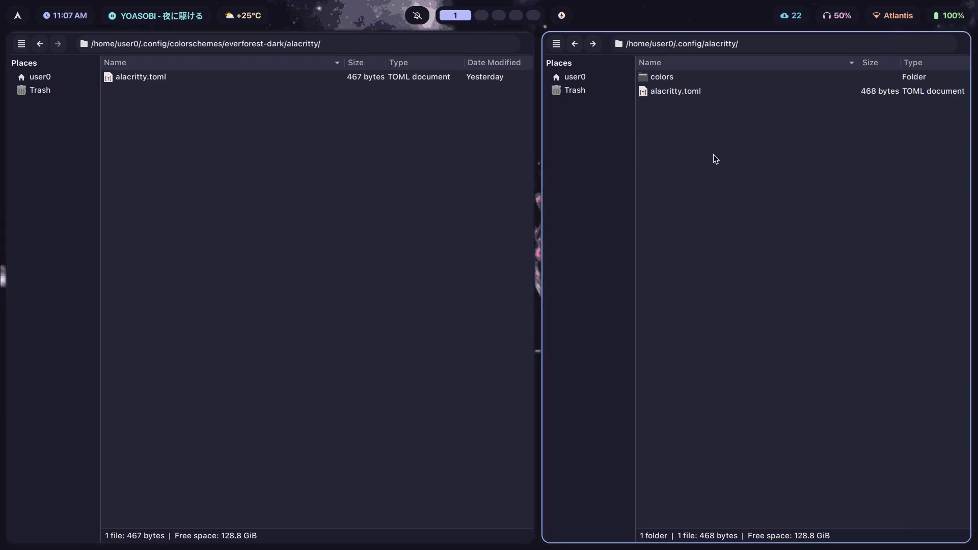
{"action": "key", "text": "BackSpace"}
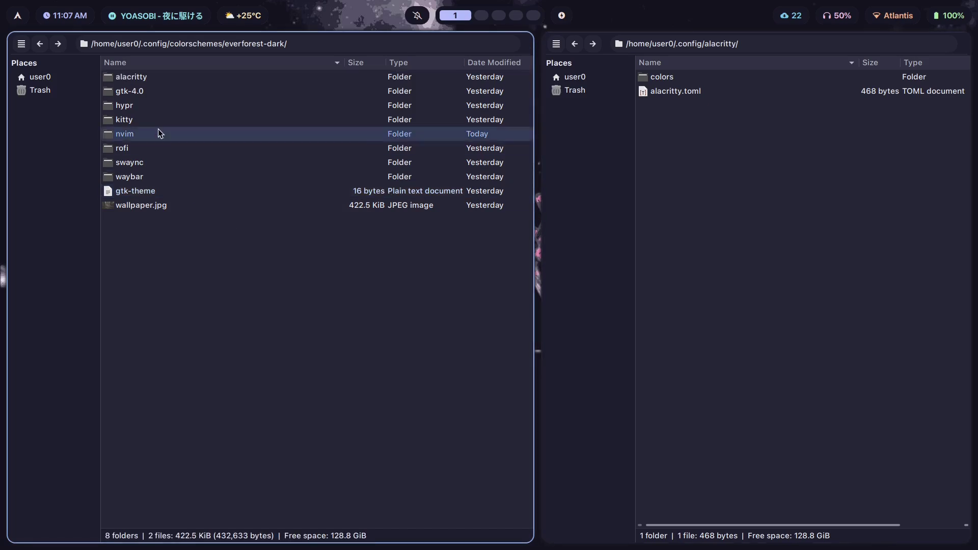
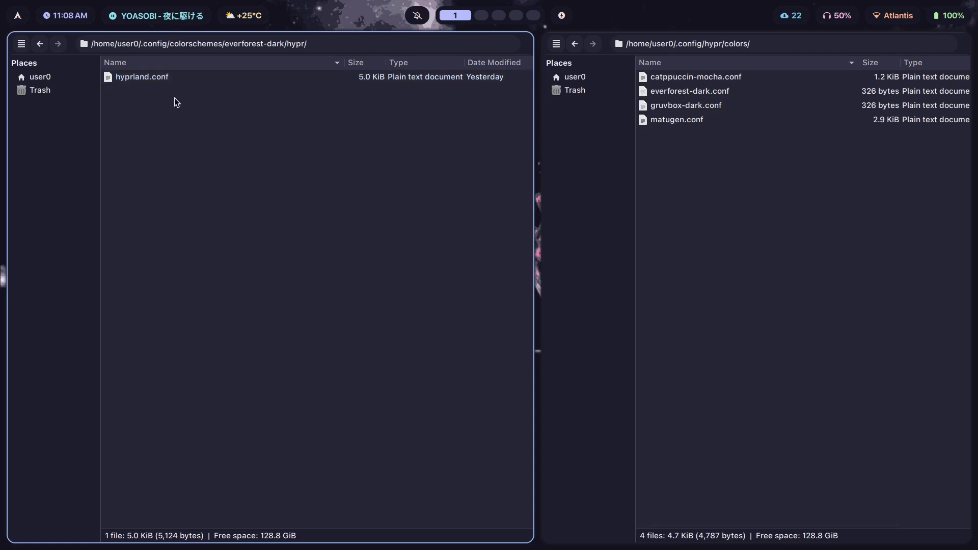
Return to .config/hypr, open hyprland.conf from the everforest-dark hypr folder, examine its source lines, and close the editor
{"action": "key", "text": "alt+Left"}
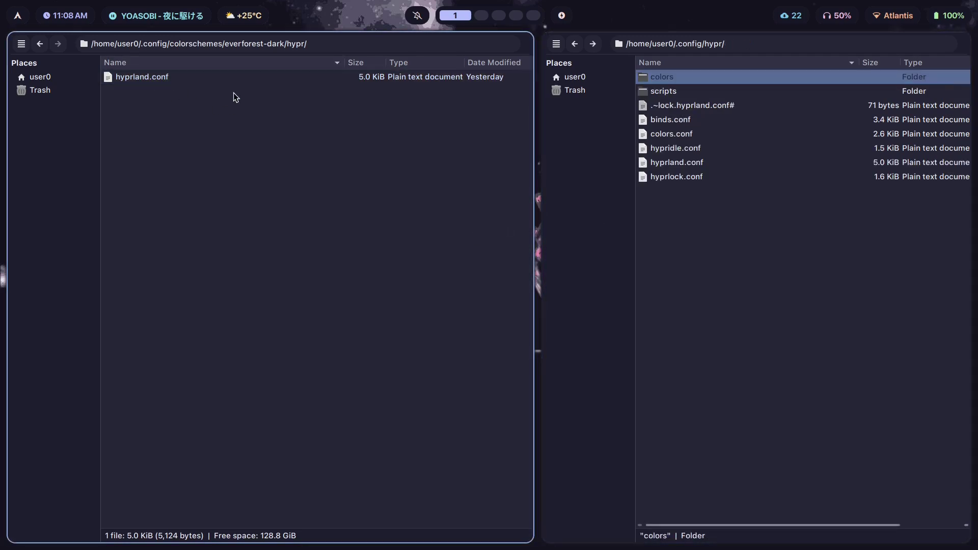
{"action": "double_click", "coordinate": [344, 77]}
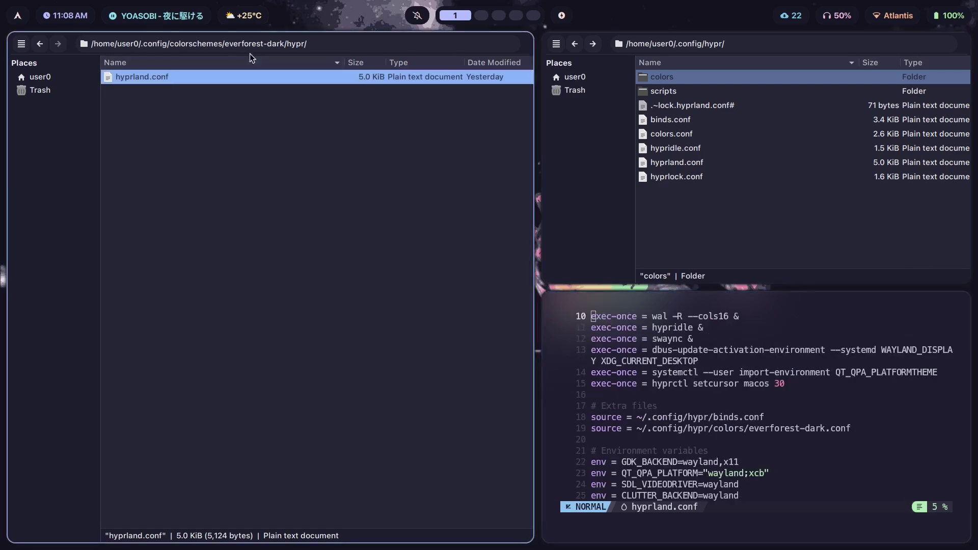
{"action": "scroll", "coordinate": [891, 454], "scroll_direction": "down", "scroll_amount": 15}
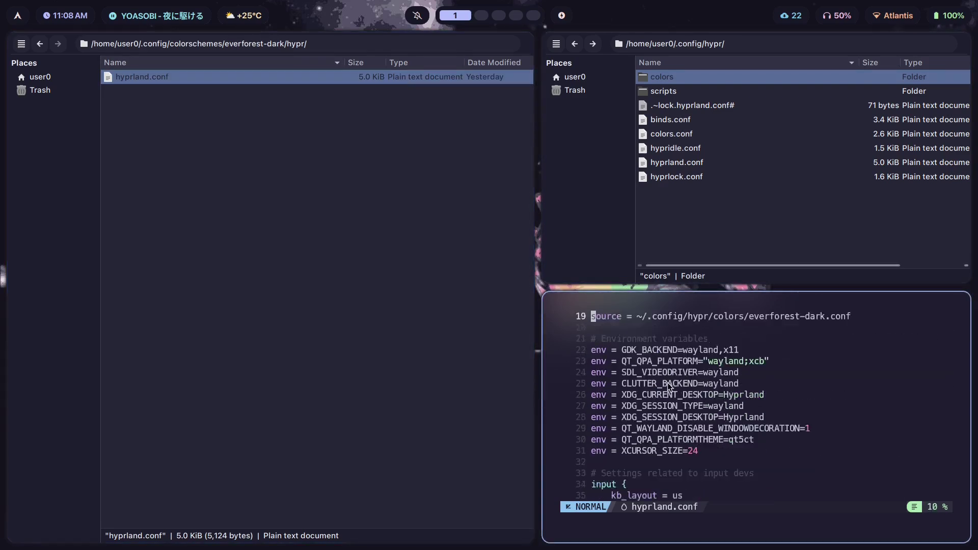
{"action": "scroll", "coordinate": [708, 392], "scroll_direction": "up", "scroll_amount": 18}
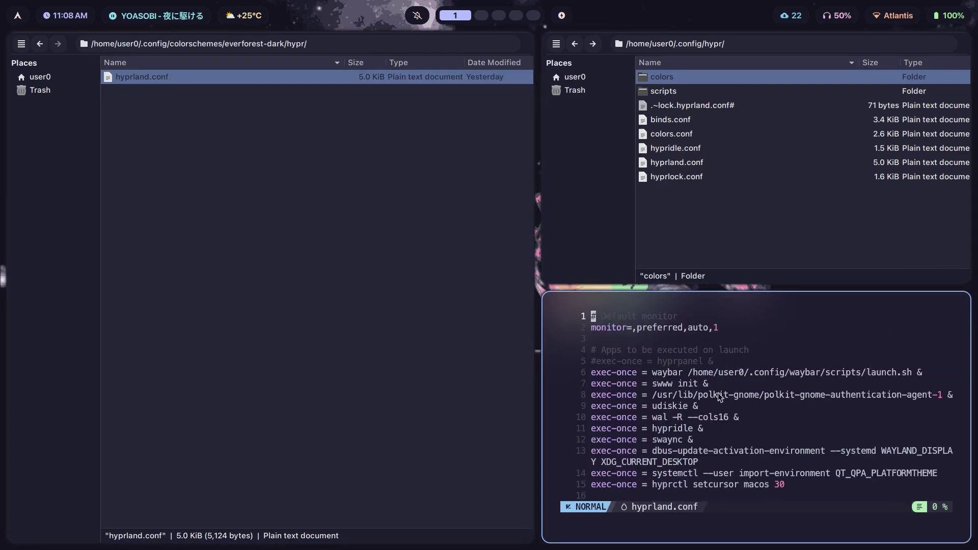
{"action": "scroll", "coordinate": [784, 448], "scroll_direction": "down", "scroll_amount": 5}
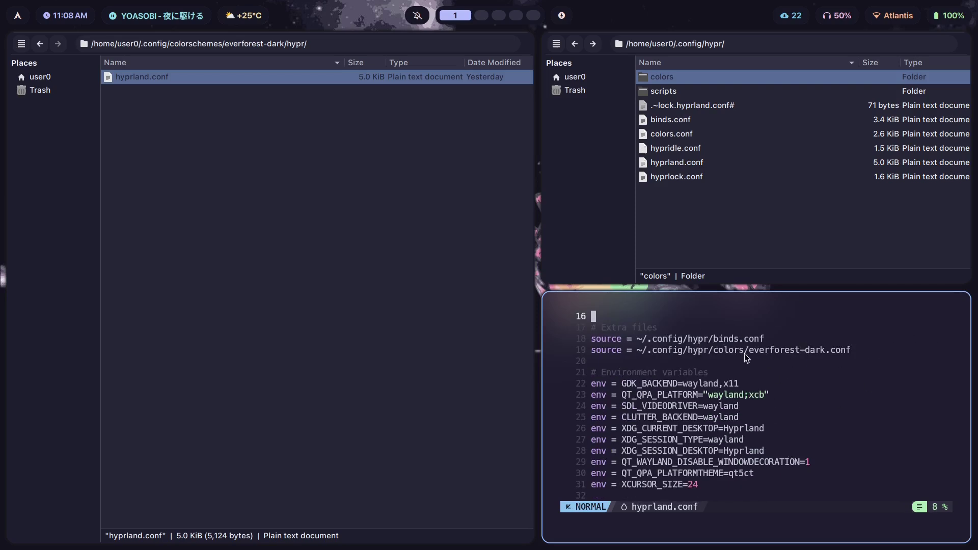
{"action": "key", "text": "super+q"}
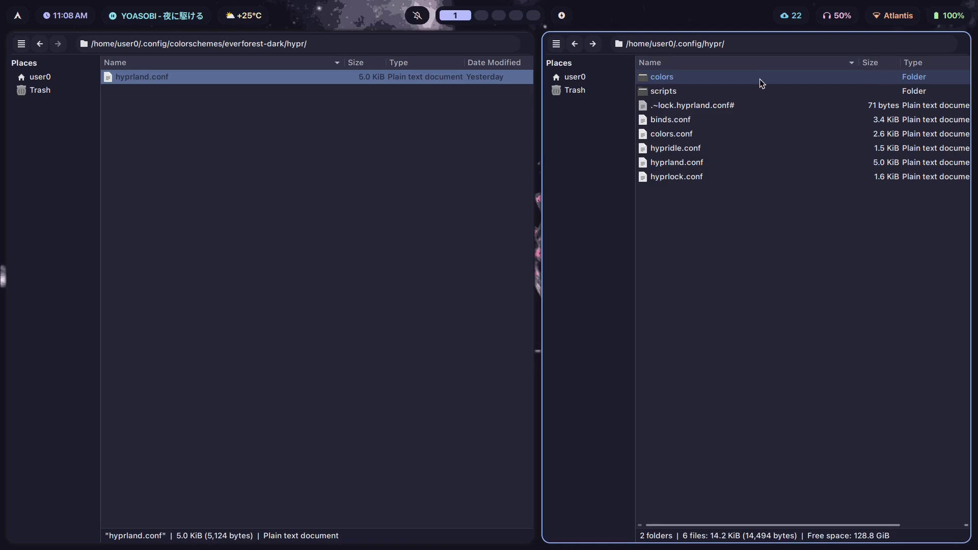
Open the colors subfolder of .config/hypr and switch the other file window to the gruvbox-dark theme's hypr folder
{"action": "double_click", "coordinate": [760, 77]}
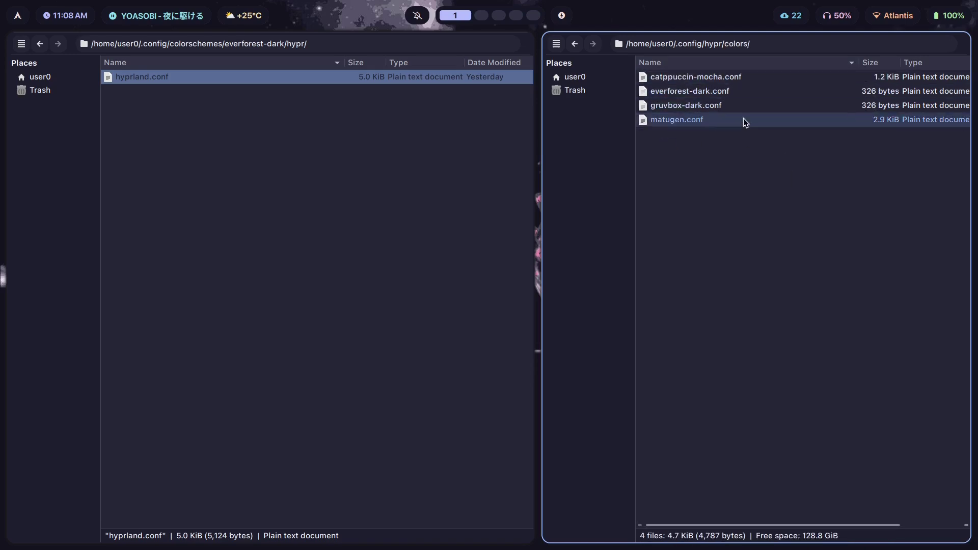
{"action": "key", "text": "BackSpace"}
{"action": "key", "text": "BackSpace"}
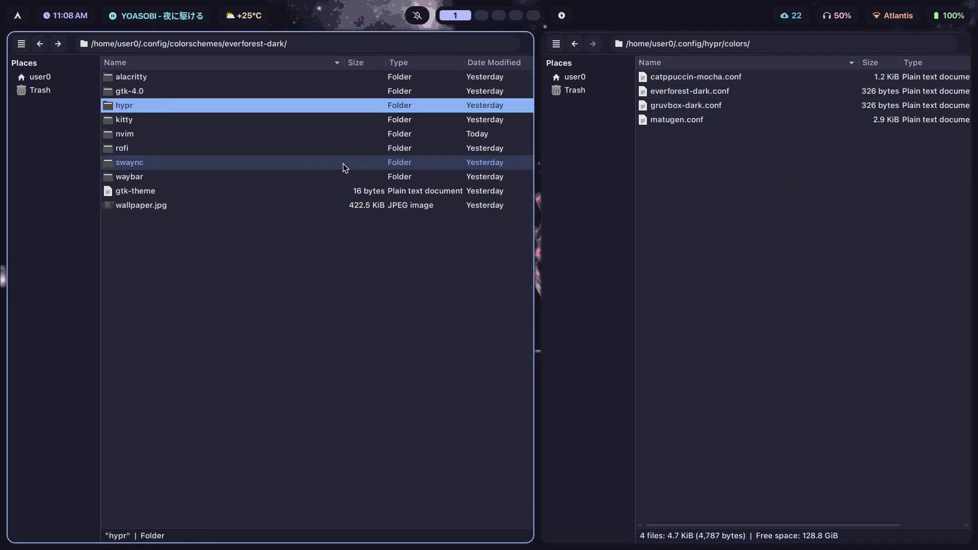
{"action": "double_click", "coordinate": [224, 105]}
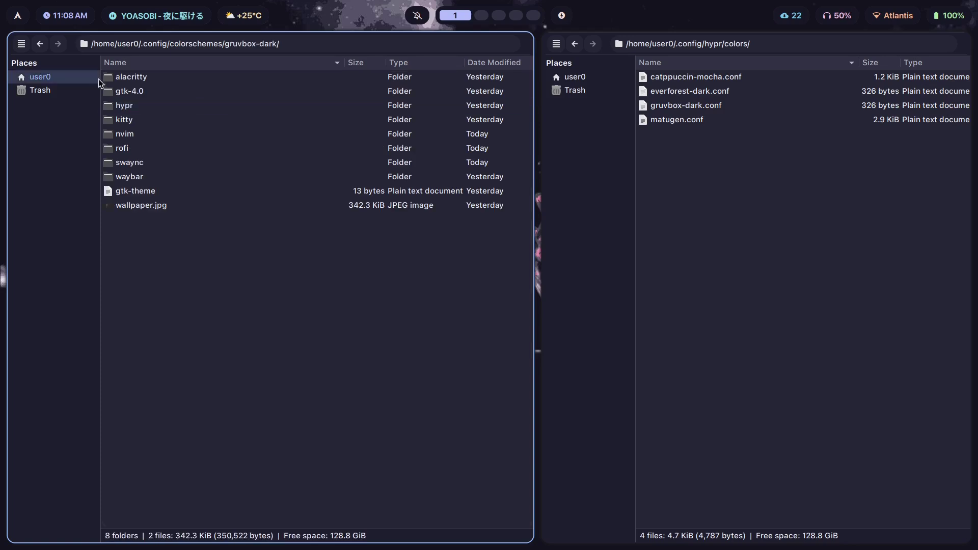
{"action": "double_click", "coordinate": [183, 105]}
Open hyprland.conf from the gruvbox-dark hypr folder, examine the line sourcing its color file, and close the editor
{"action": "double_click", "coordinate": [182, 77]}
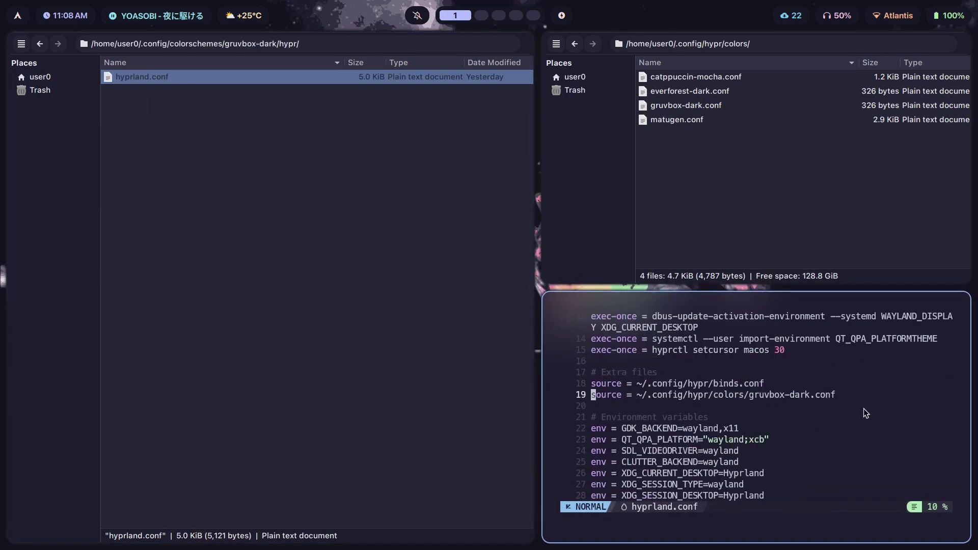
{"action": "scroll", "coordinate": [830, 408], "scroll_direction": "down", "scroll_amount": 3}
{"action": "scroll", "coordinate": [830, 409], "scroll_direction": "up", "scroll_amount": 2}
{"action": "key", "text": "super+q"}
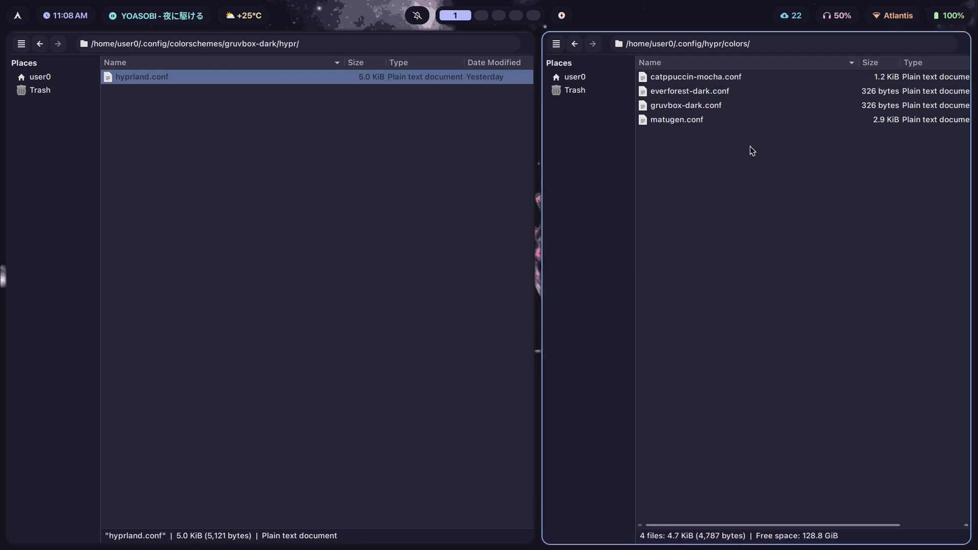
Return to .config/hypr from the colors subfolder, open colors.conf, and close it again
{"action": "key", "text": "BackSpace"}
{"action": "left_click", "coordinate": [725, 253]}
{"action": "double_click", "coordinate": [725, 137]}
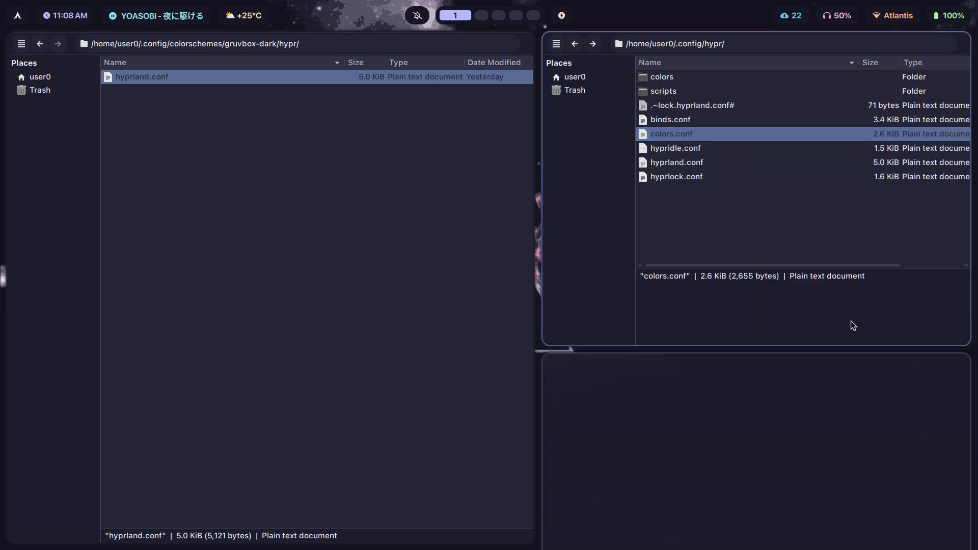
{"action": "key", "text": "super+q"}
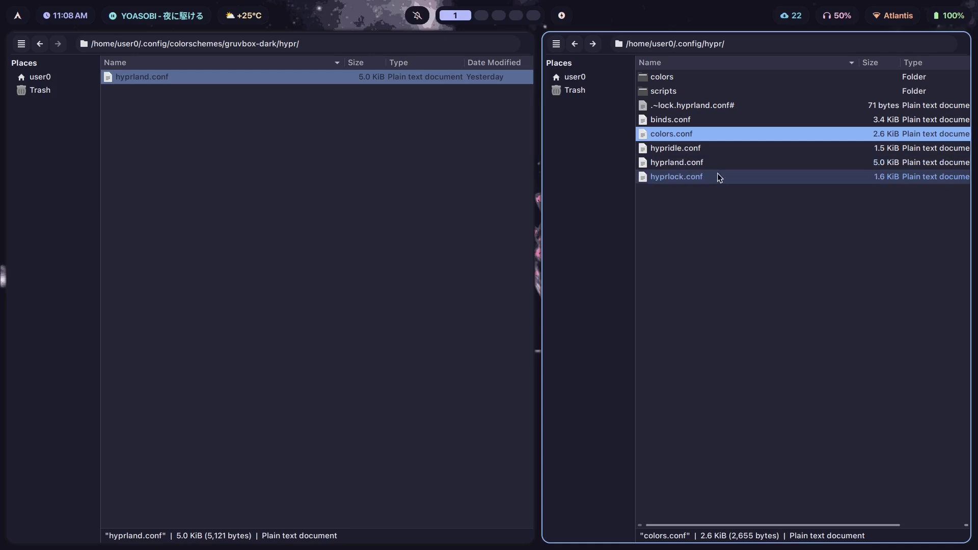
Open hyprland.conf from .config/hypr and examine the border color variables in its general section and the decoration settings
{"action": "double_click", "coordinate": [722, 163]}
{"action": "scroll", "coordinate": [821, 417], "scroll_direction": "down", "scroll_amount": 11}
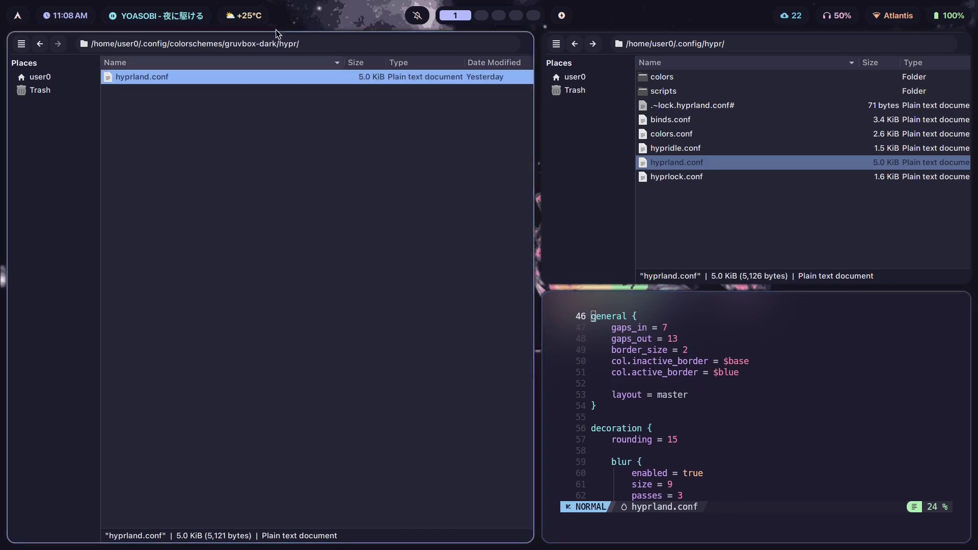
{"action": "key", "text": "BackSpace"}
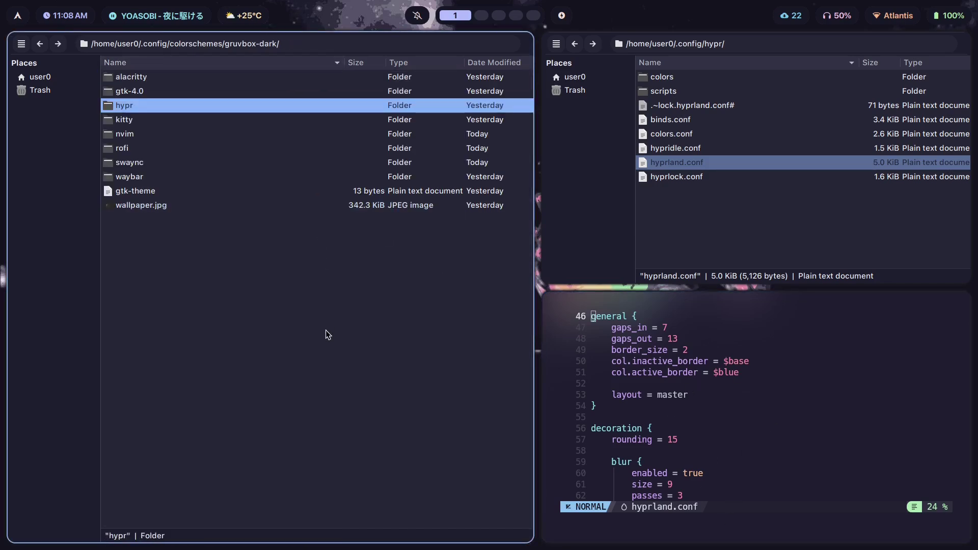
{"action": "scroll", "coordinate": [731, 450], "scroll_direction": "down", "scroll_amount": 3}
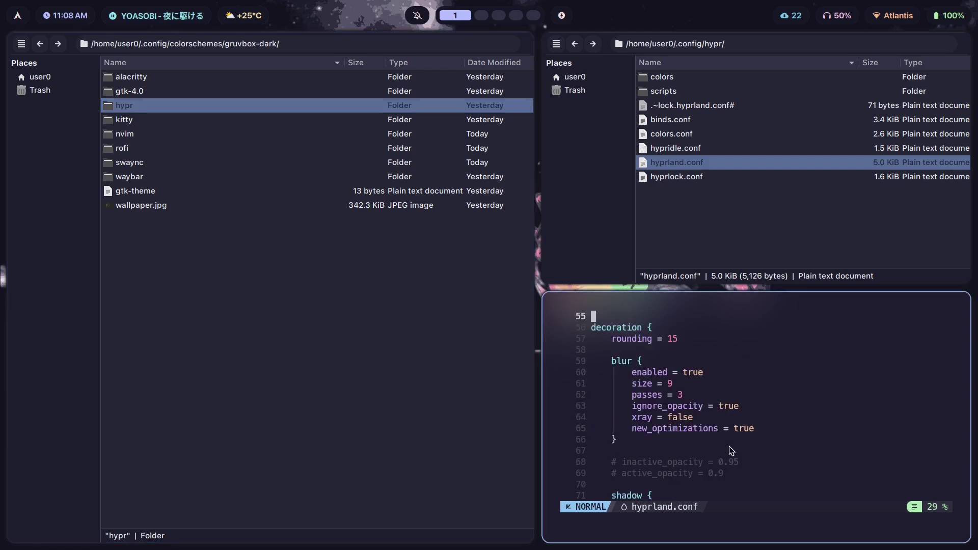
{"action": "scroll", "coordinate": [728, 406], "scroll_direction": "down", "scroll_amount": 2}
{"action": "scroll", "coordinate": [719, 436], "scroll_direction": "up", "scroll_amount": 3}
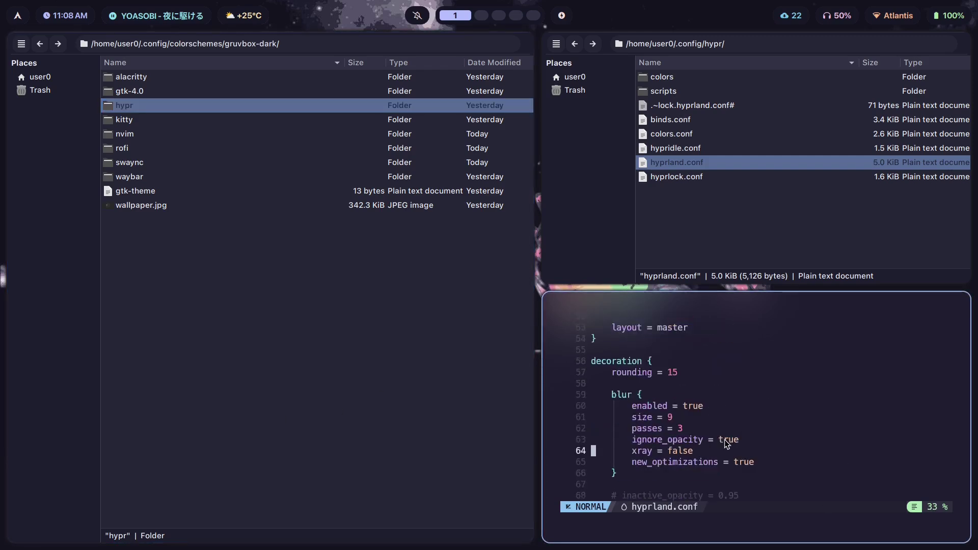
{"action": "scroll", "coordinate": [724, 439], "scroll_direction": "up", "scroll_amount": 4}
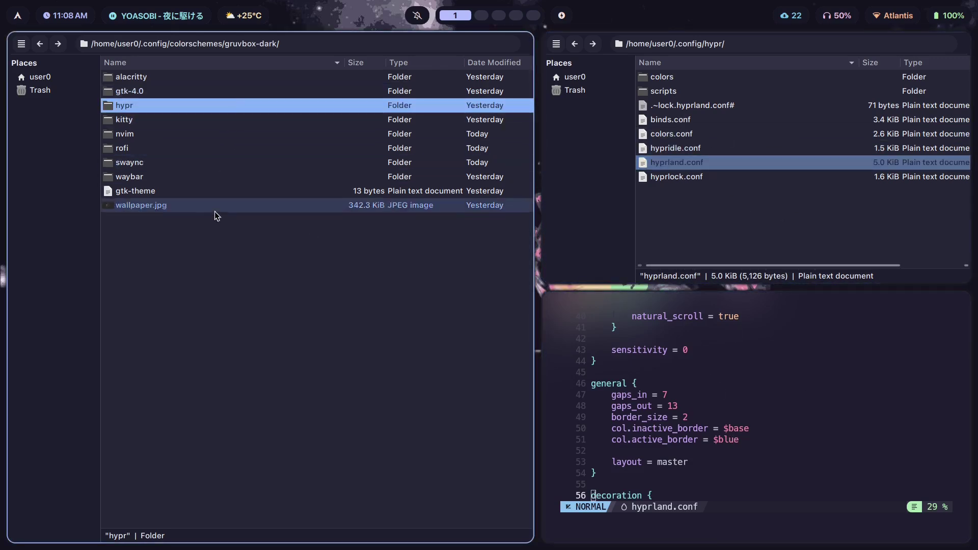
Open hyprland.conf from the gruvbox-dark hypr folder, examine the border color variables in its general section, and close it
{"action": "double_click", "coordinate": [141, 105]}
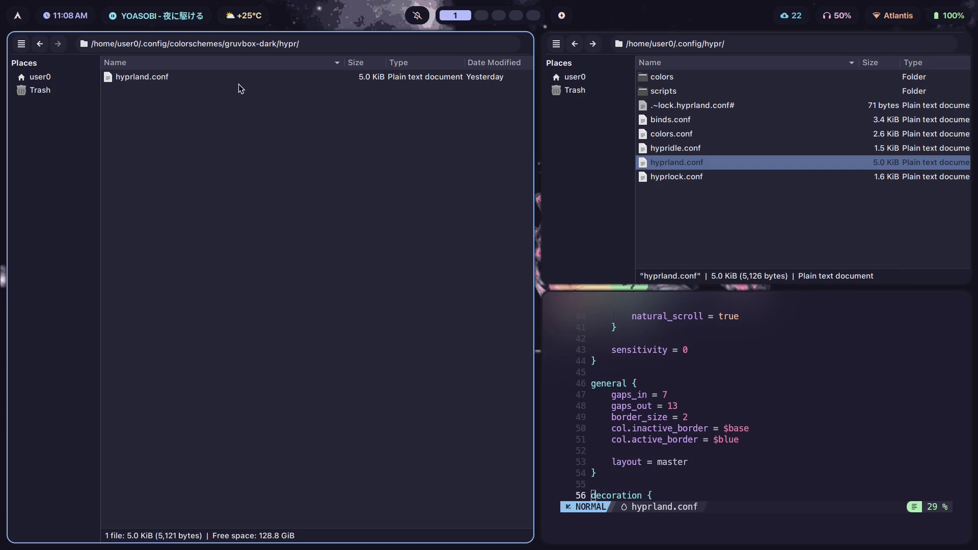
{"action": "left_click", "coordinate": [243, 77]}
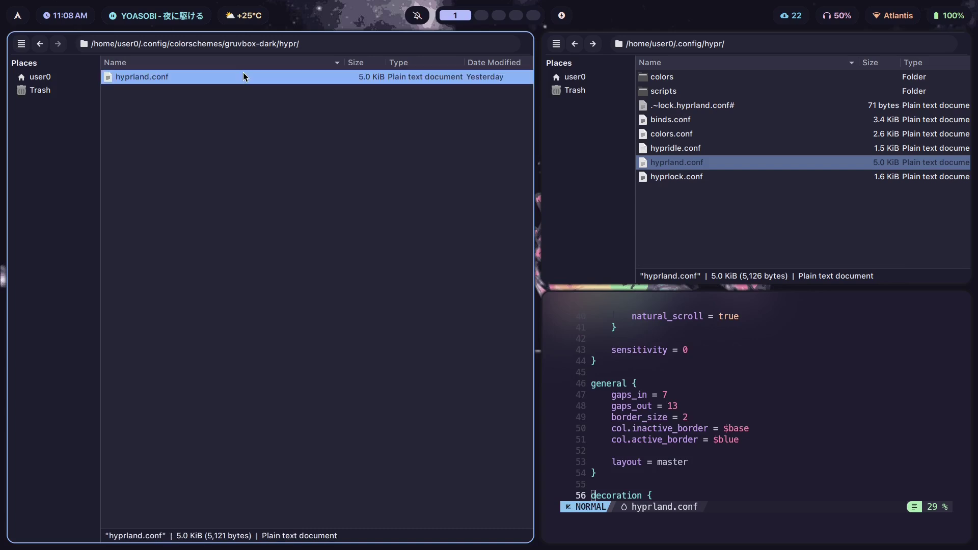
{"action": "double_click", "coordinate": [274, 76]}
{"action": "key", "text": "super+q"}
{"action": "scroll", "coordinate": [760, 427], "scroll_direction": "down", "scroll_amount": 11}
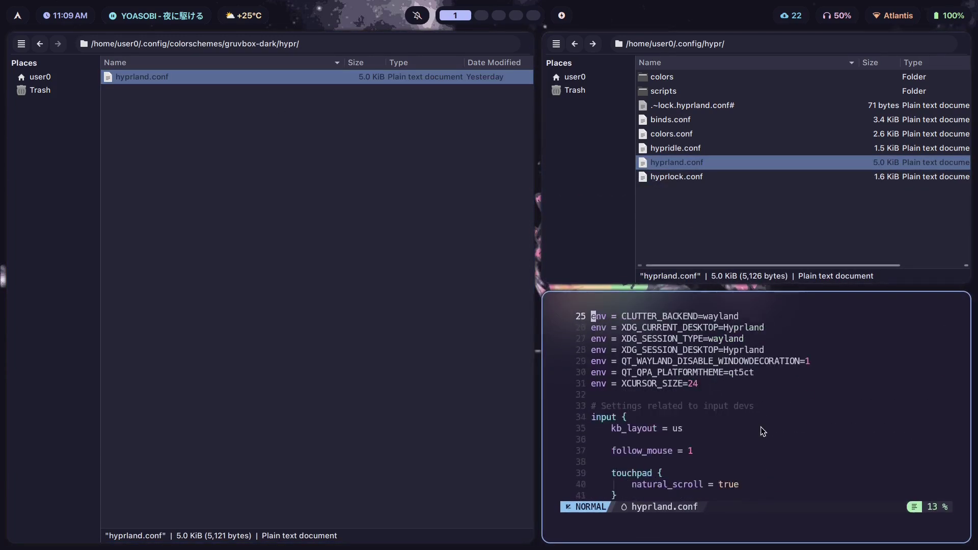
{"action": "scroll", "coordinate": [760, 426], "scroll_direction": "down", "scroll_amount": 4}
{"action": "scroll", "coordinate": [734, 394], "scroll_direction": "up", "scroll_amount": 1}
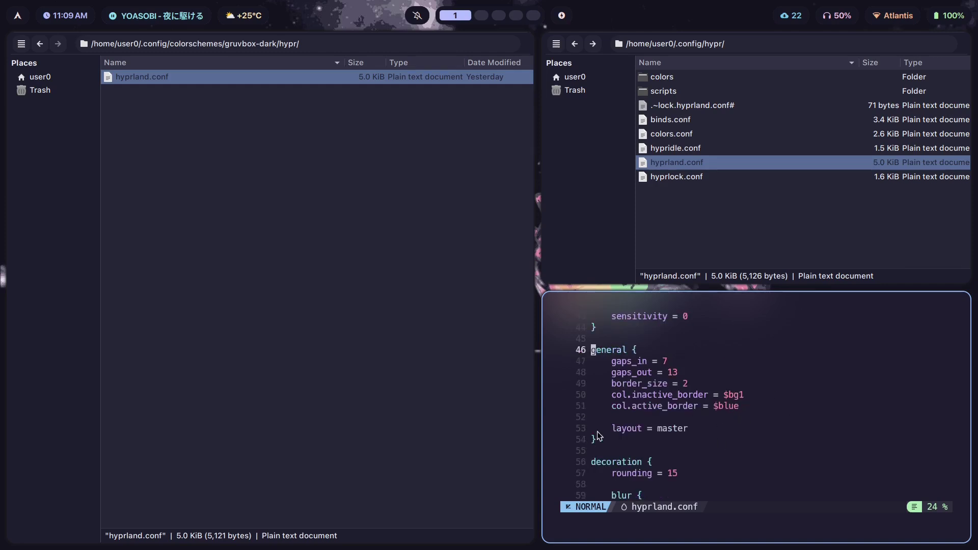
{"action": "key", "text": "super+q"}
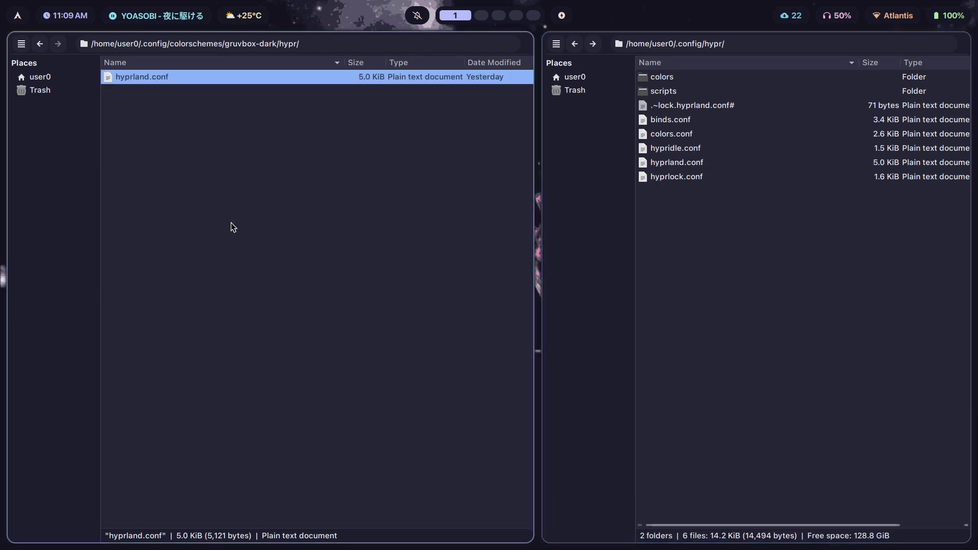
Go back up to the colorschemes folder, close the .config/hypr file window, and open a terminal
{"action": "key", "text": "alt+Up"}
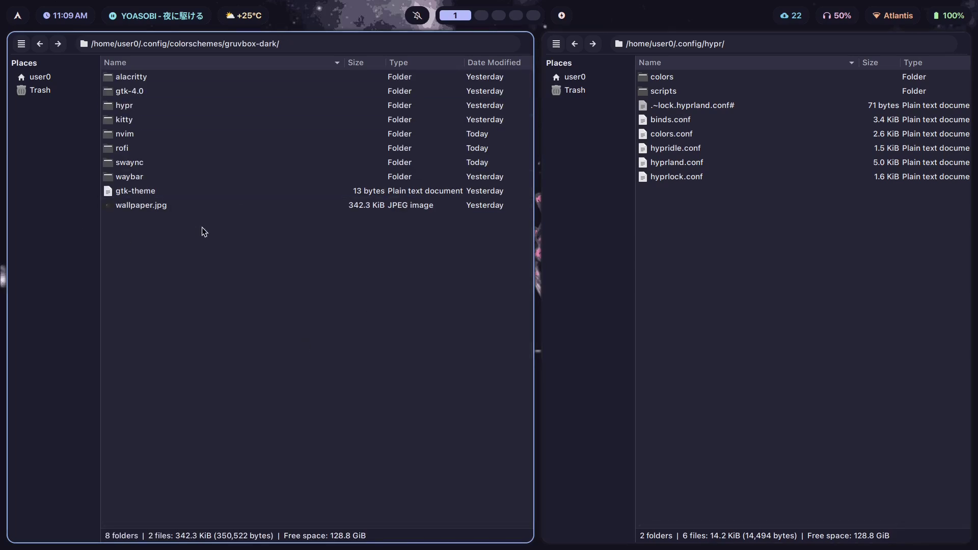
{"action": "key", "text": "alt+Up"}
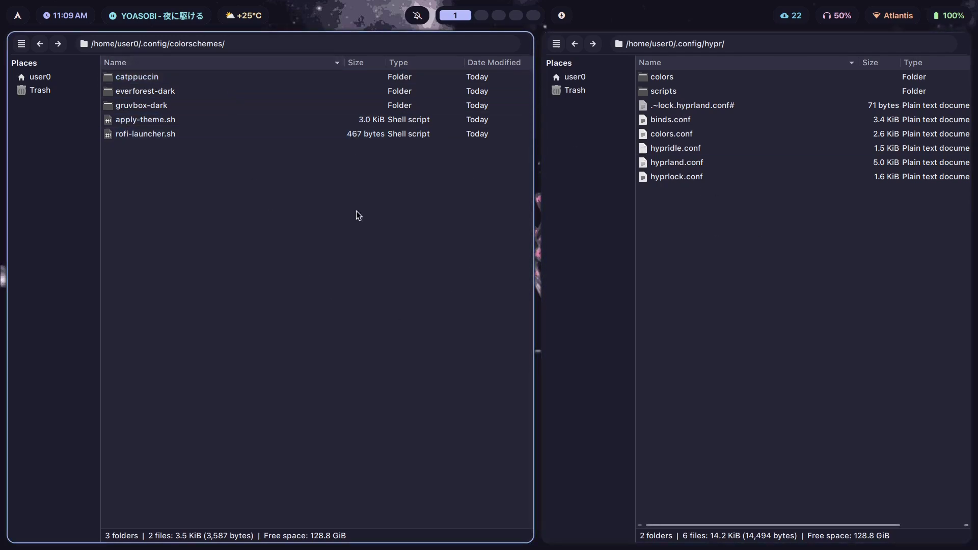
{"action": "key", "text": "super+Return"}
{"action": "key", "text": "super+q"}
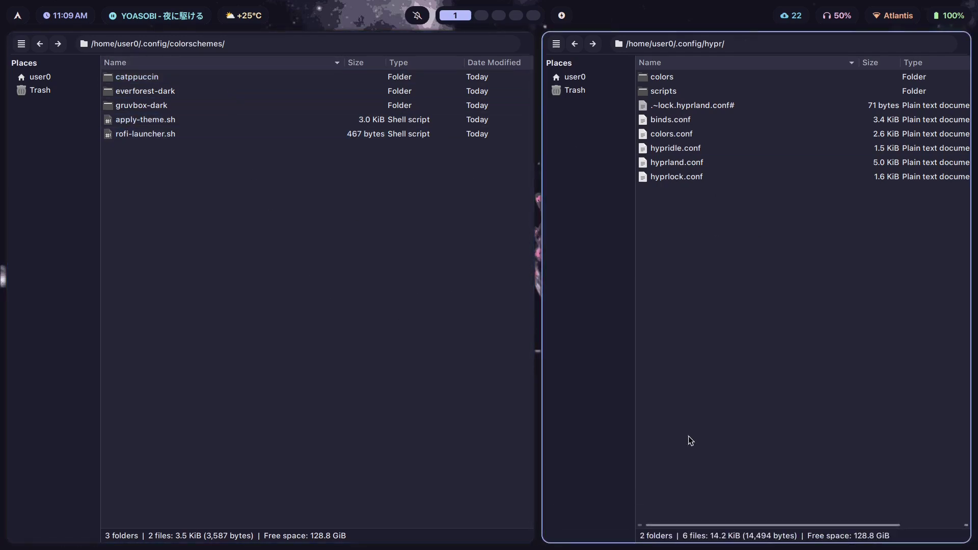
{"action": "key", "text": "super+q"}
{"action": "key", "text": "super+Return"}
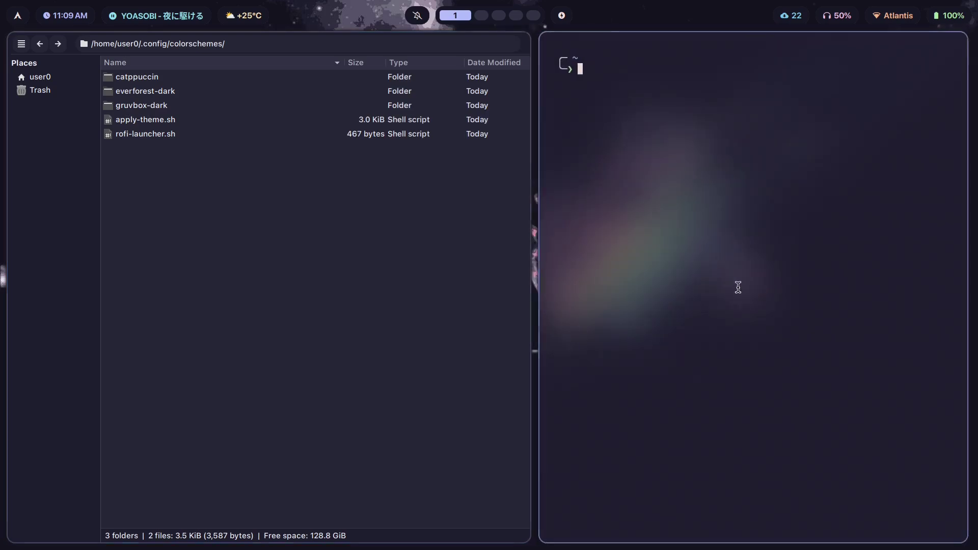
Copy the colorschemes folder path and change the terminal's directory to /home/user0/.config/colorschemes/
{"action": "key", "text": "ctrl+l"}
{"action": "key", "text": "ctrl+c"}
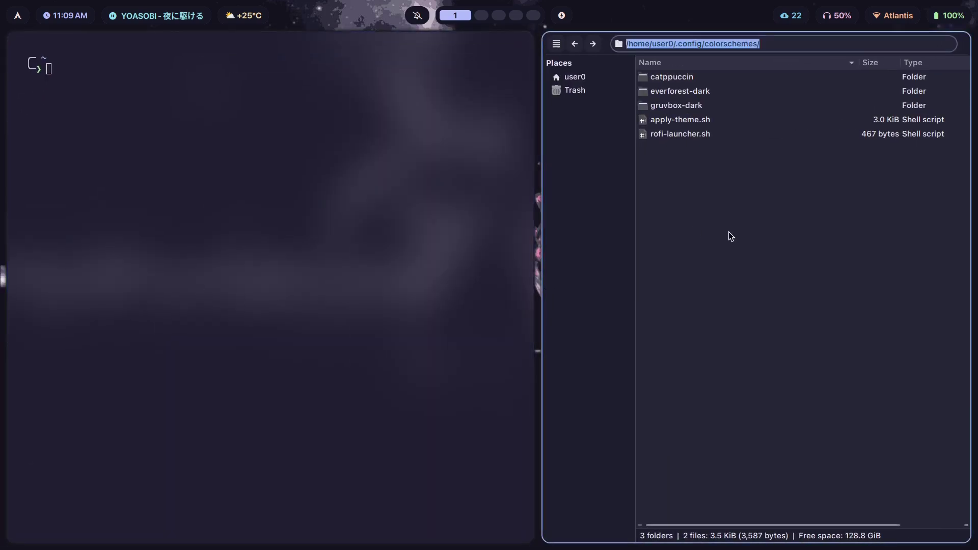
{"action": "type", "text": "cd"}
{"action": "key", "text": "ctrl+shift+v"}
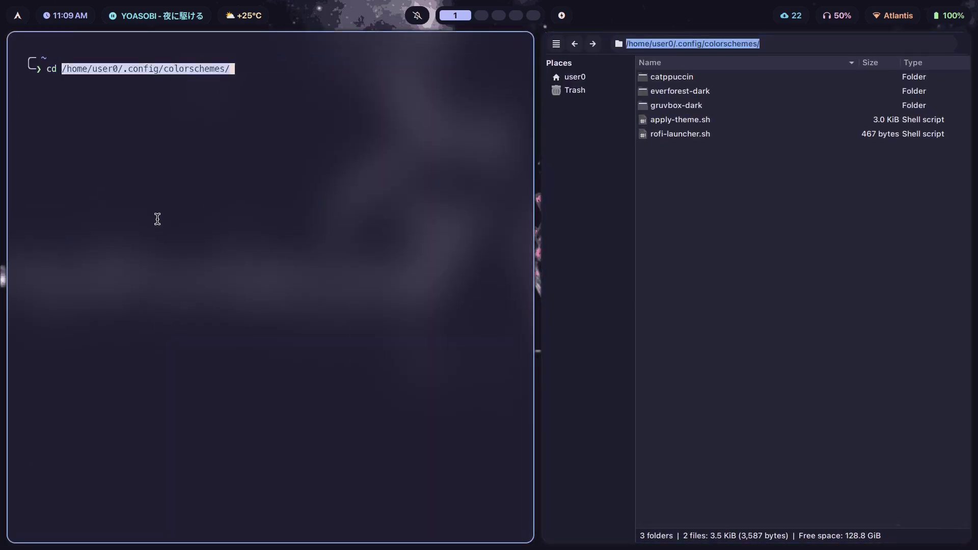
{"action": "key", "text": "Return"}
Apply the everforest-dark theme by running ./apply-theme.sh everforest-dark in the terminal
{"action": "type", "text": "./apply"}
{"action": "key", "text": "Tab"}
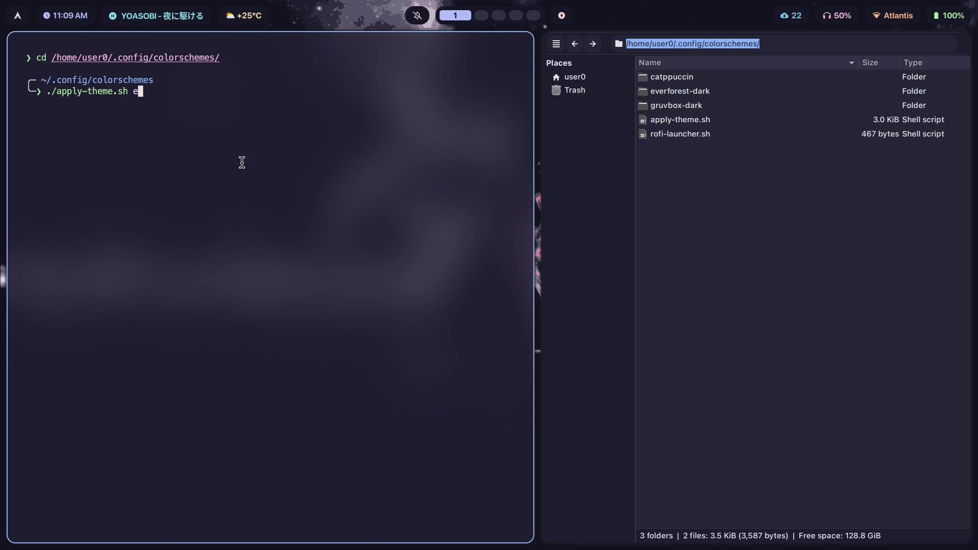
{"action": "type", "text": "everforest-dark"}
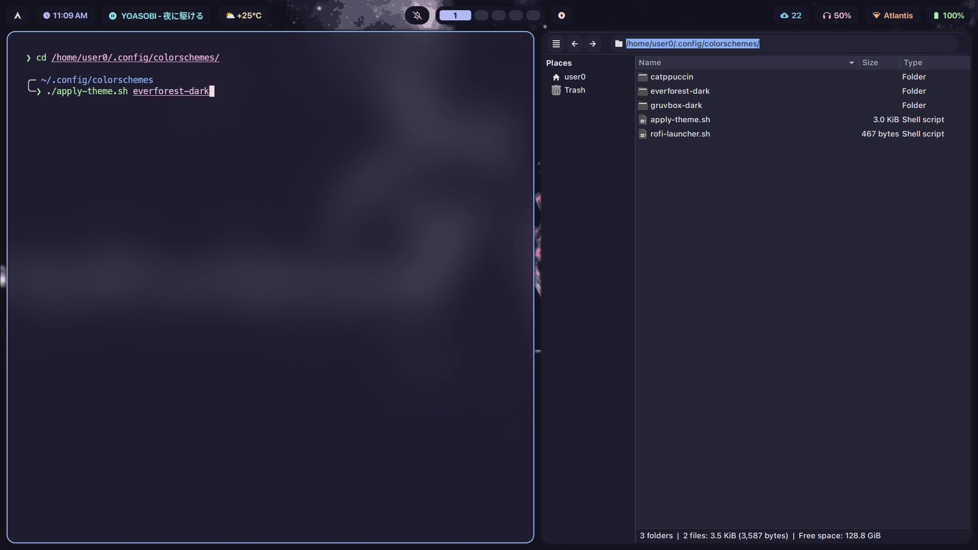
{"action": "key", "text": "Return"}
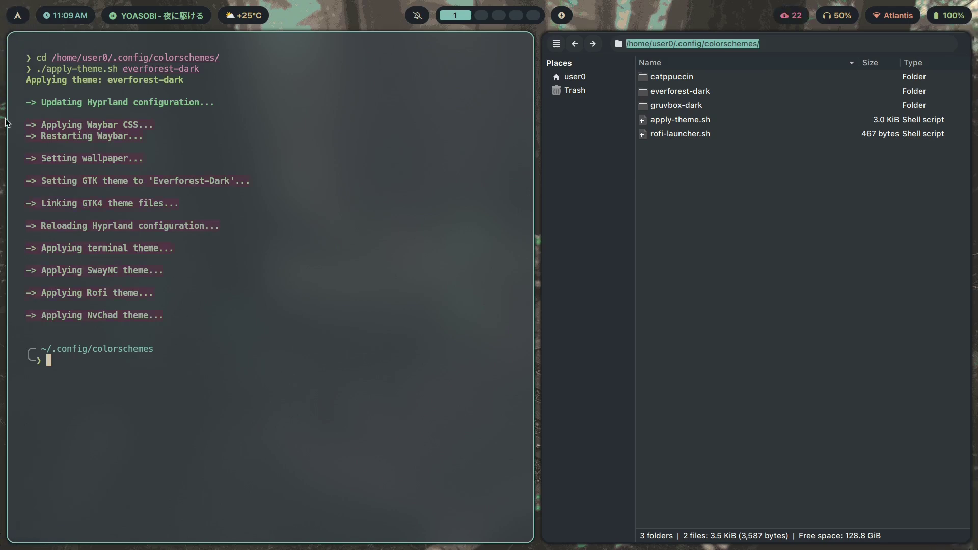
{"action": "key", "text": "super+r"}
{"action": "left_click", "coordinate": [634, 345]}
{"action": "left_click", "coordinate": [439, 275]}
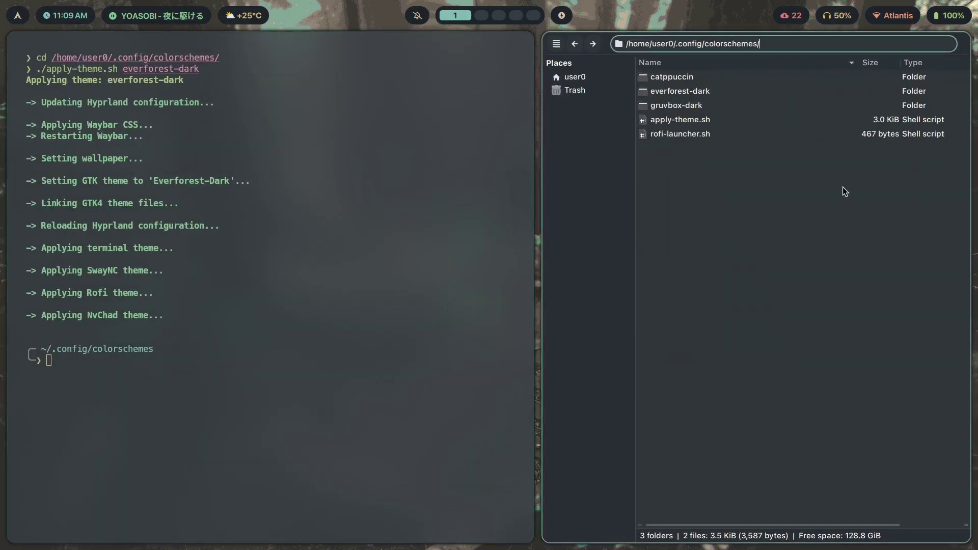
Open the everforest-dark folder, then enter swww img Pictures/Wallpapers/ in a new terminal without running it
{"action": "double_click", "coordinate": [766, 93]}
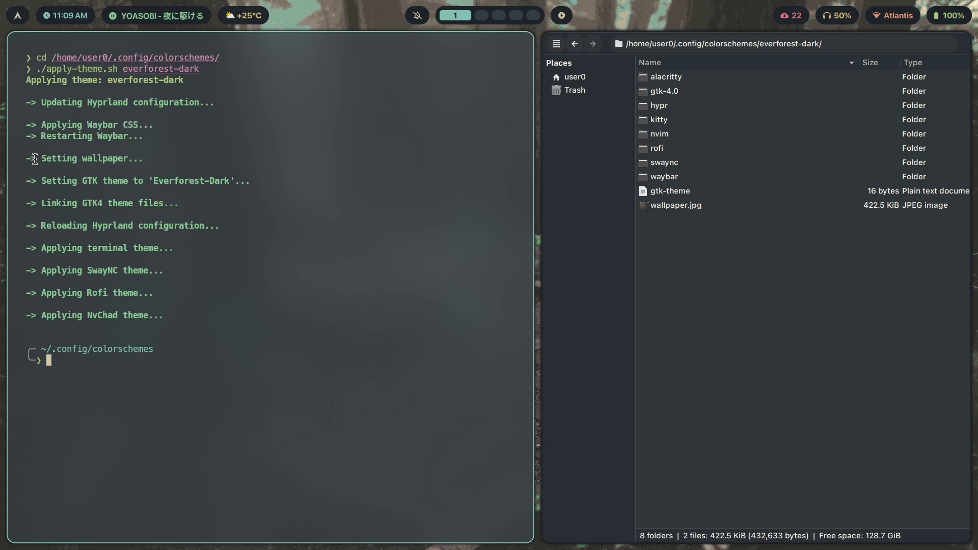
{"action": "key", "text": "super+Return"}
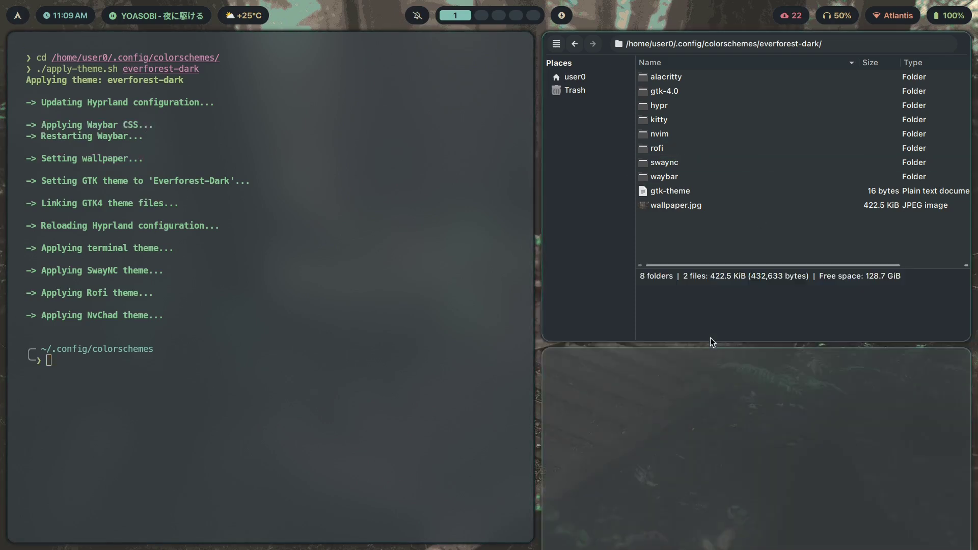
{"action": "type", "text": "swww img Pic"}
{"action": "key", "text": "Tab"}
{"action": "type", "text": "Wa"}
{"action": "key", "text": "Tab"}
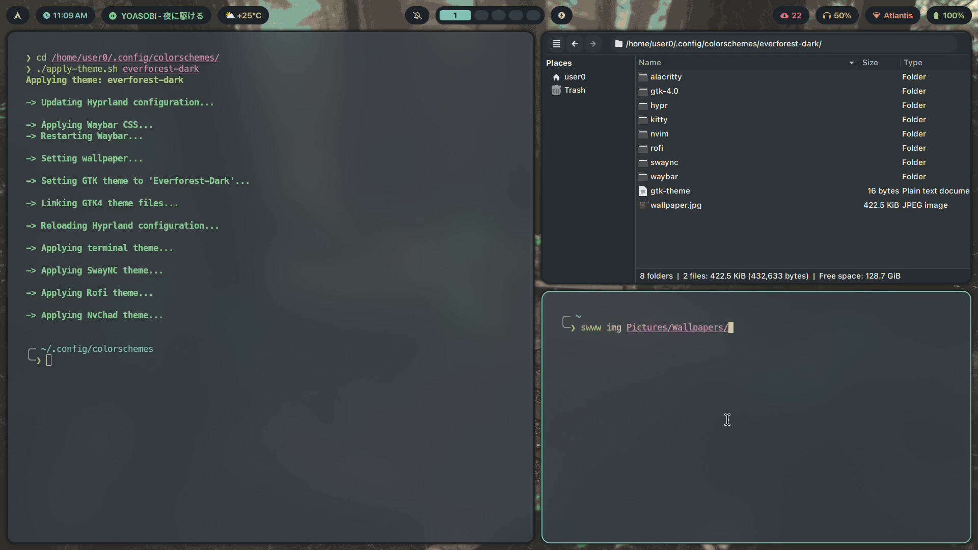
Replace the image path in the swww img command with /home/user0/.config/colorschemes/everforest-dark/wallpaper.jpg
{"action": "key", "text": "ctrl+w"}
{"action": "key", "text": "ctrl+w"}
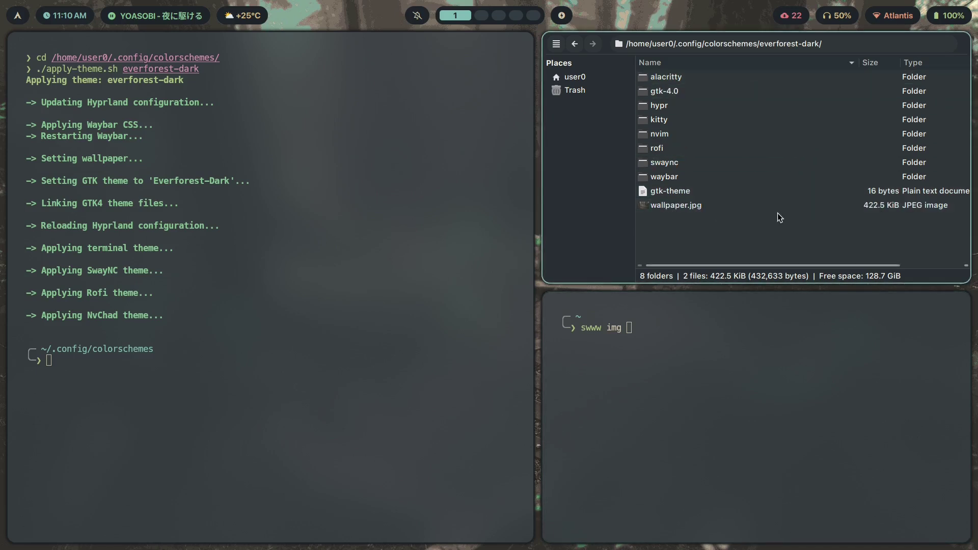
{"action": "triple_click", "coordinate": [844, 43]}
{"action": "middle_click", "coordinate": [677, 475]}
{"action": "type", "text": "wal"}
{"action": "key", "text": "Tab"}
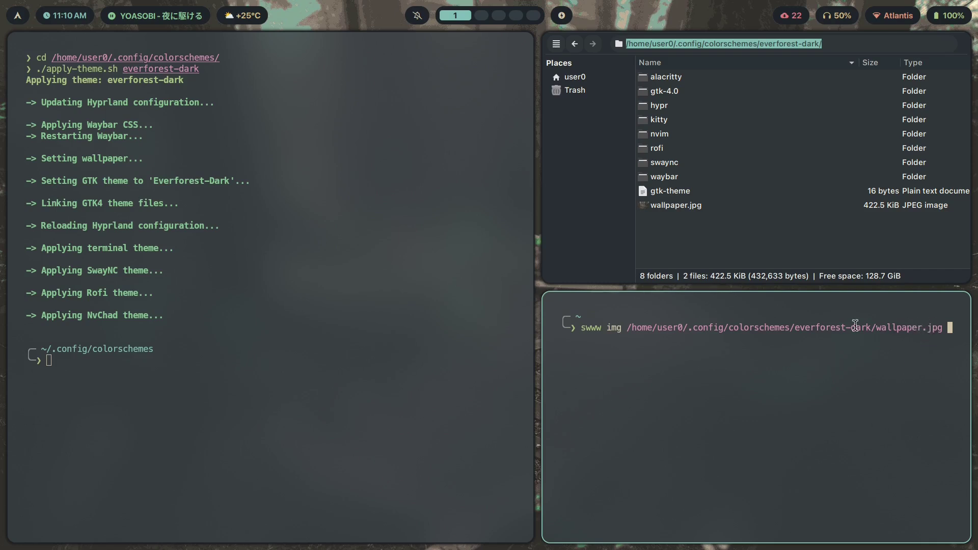
Look through the catppuccin and gruvbox-dark theme folders for their wallpaper files and return to the everforest-dark folder
{"action": "key", "text": "BackSpace"}
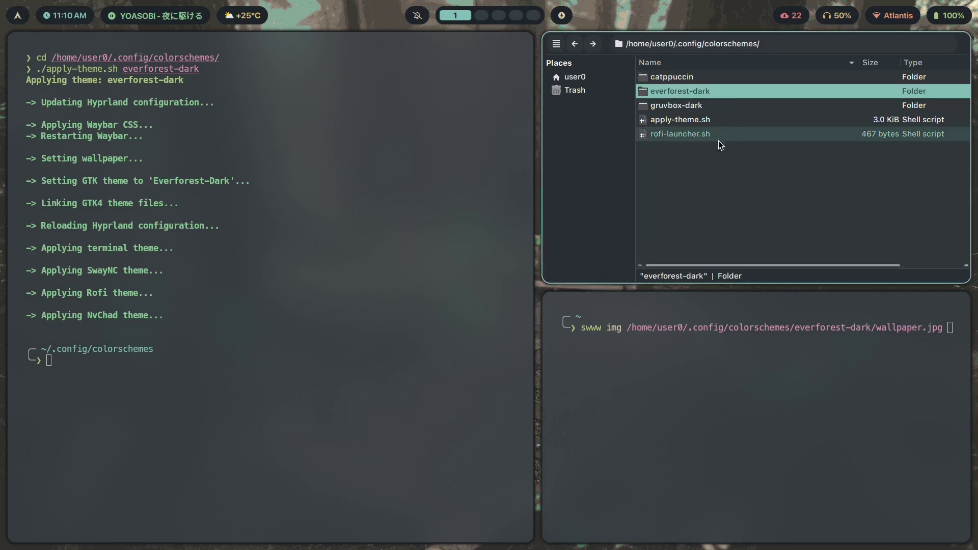
{"action": "double_click", "coordinate": [739, 75]}
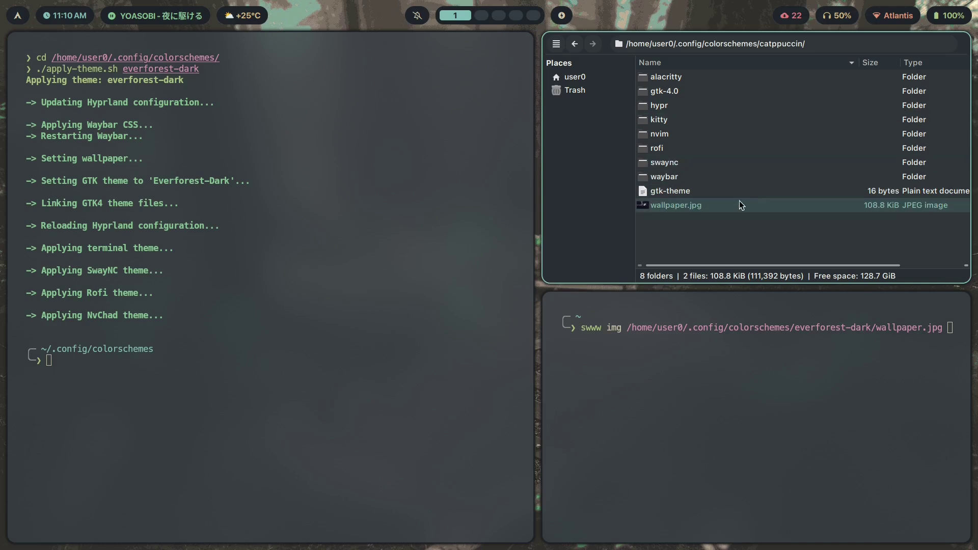
{"action": "key", "text": "BackSpace"}
{"action": "double_click", "coordinate": [709, 105]}
{"action": "key", "text": "BackSpace"}
{"action": "double_click", "coordinate": [723, 91]}
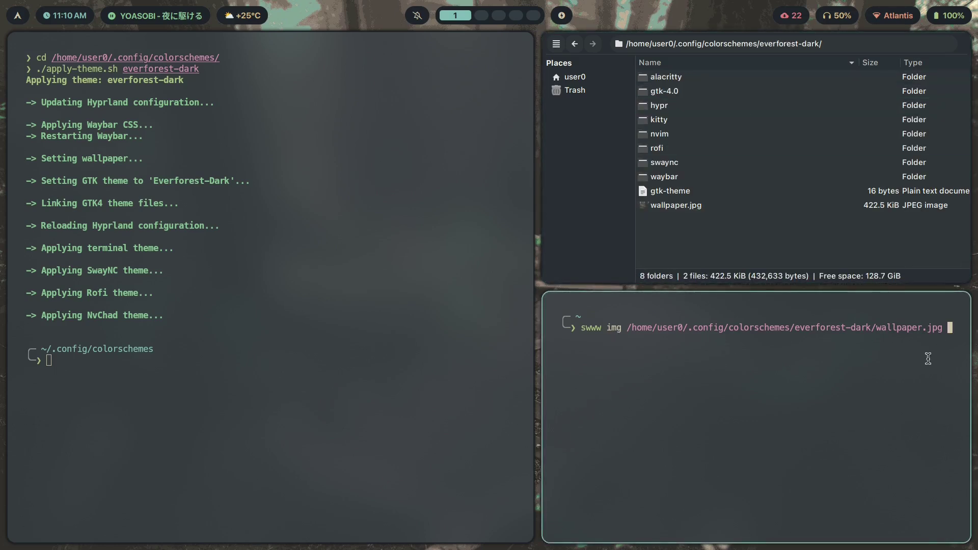
Append --transition-type center --transition-fps 60 --transition-step 255 to the swww command and show its terminal alone on workspace 2
{"action": "type", "text": "-transition-type center --r"}
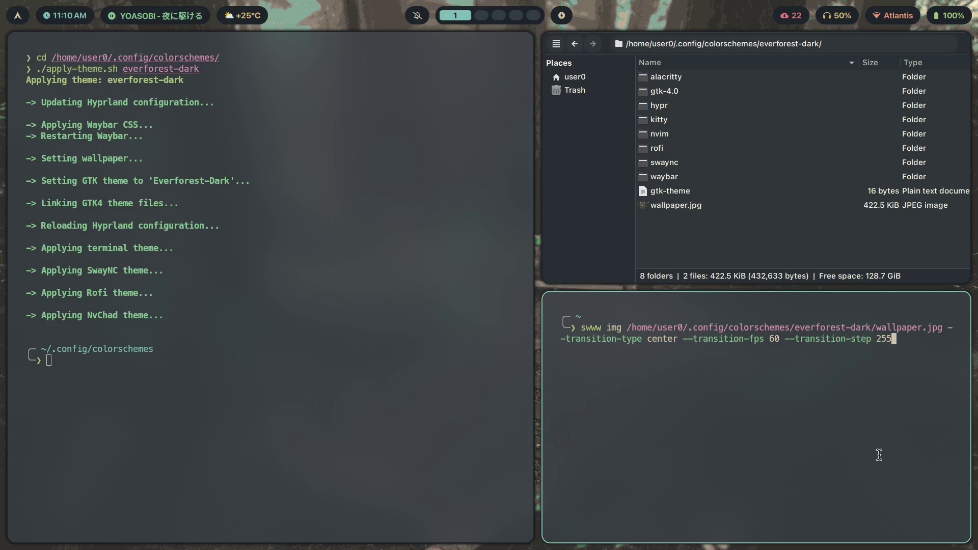
{"action": "key", "text": "super+f"}
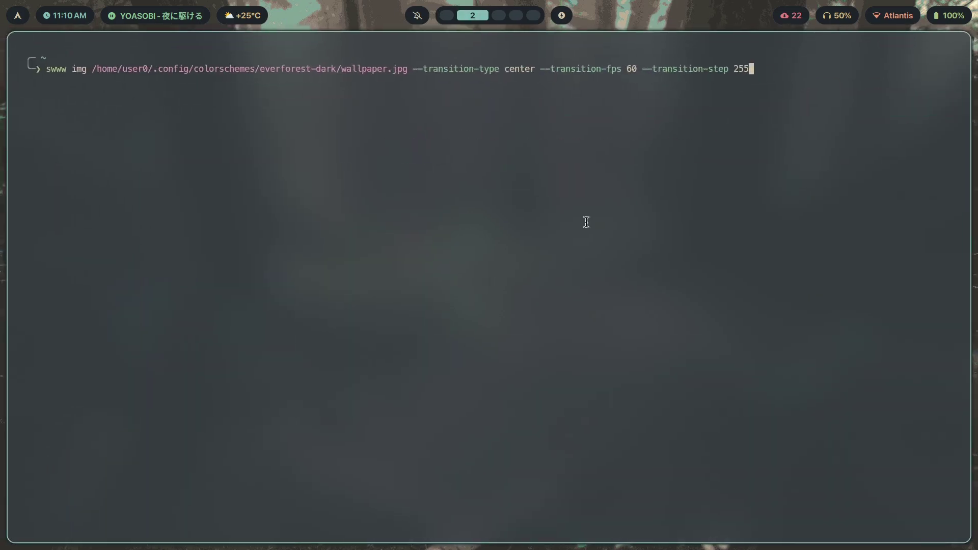
Examine the wallpaper on empty workspace 3 and the transition options in the swww command, and return to workspace 1
{"action": "key", "text": "super+3"}
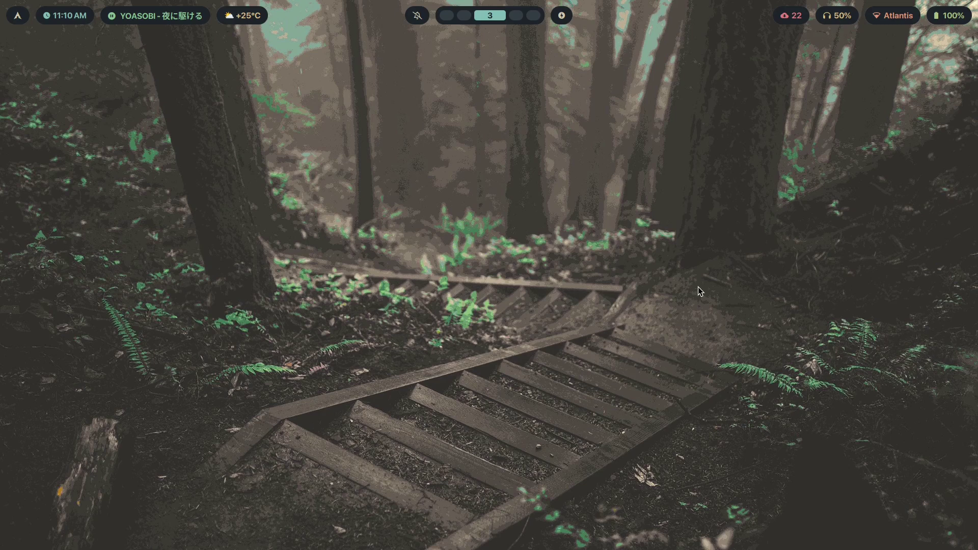
{"action": "key", "text": "super+2"}
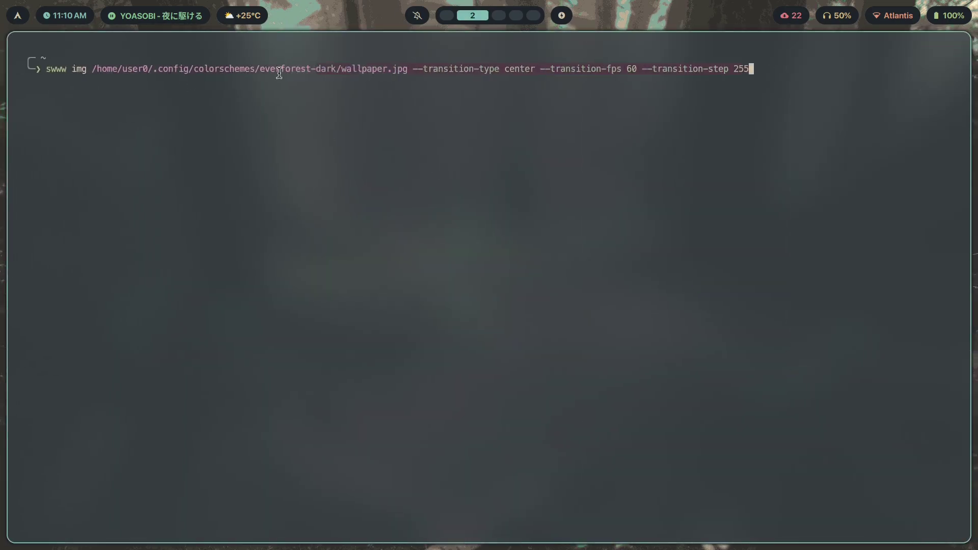
{"action": "left_click", "coordinate": [236, 72]}
{"action": "left_click", "coordinate": [743, 76]}
{"action": "left_click", "coordinate": [507, 69]}
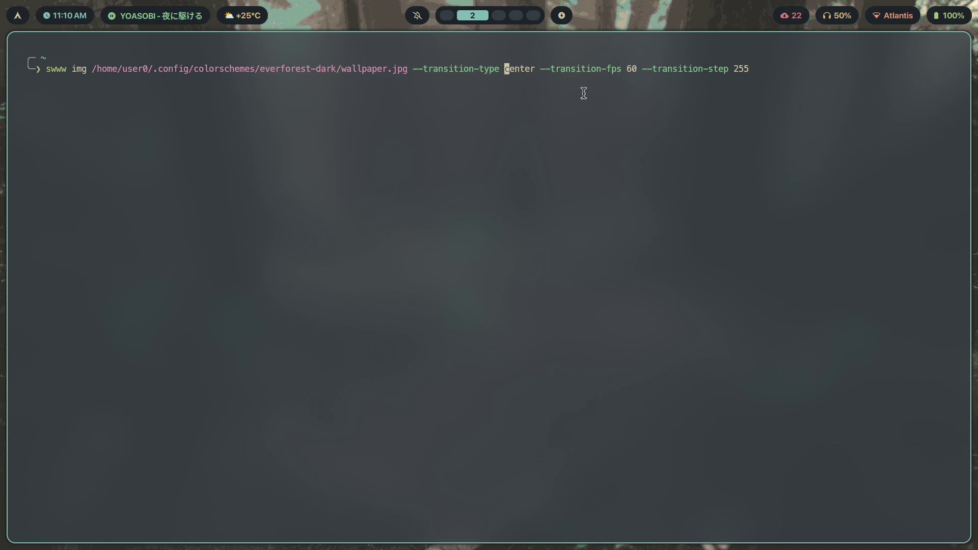
{"action": "key", "text": "super+3"}
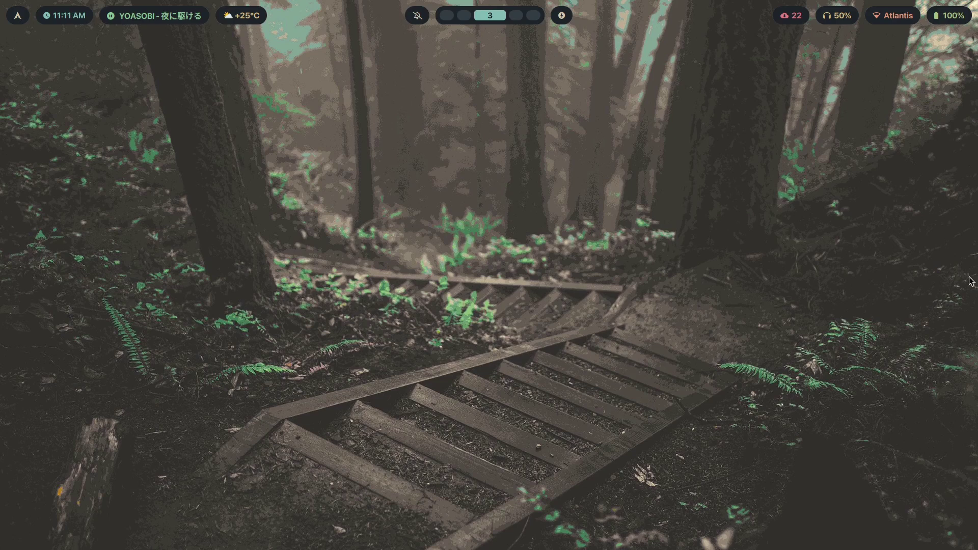
{"action": "key", "text": "super+2"}
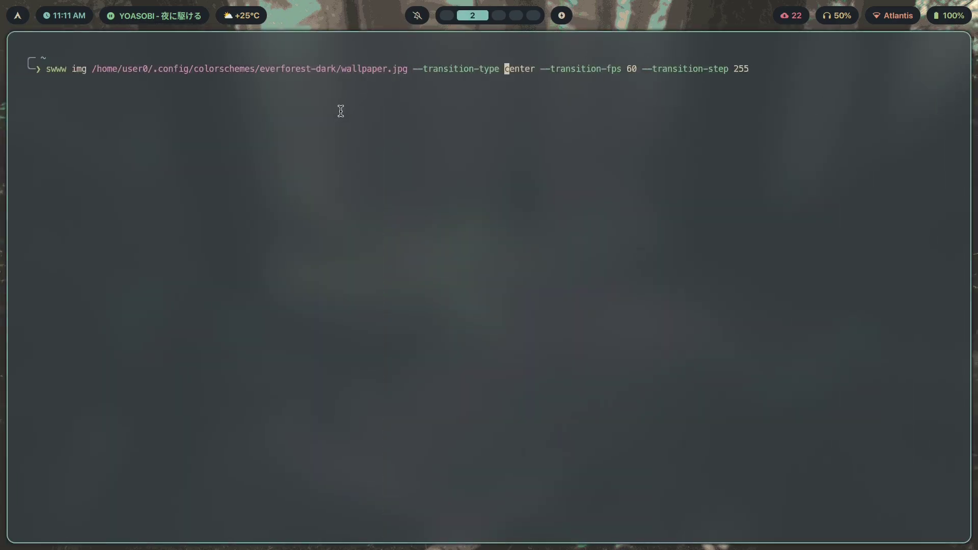
{"action": "key", "text": "super+1"}
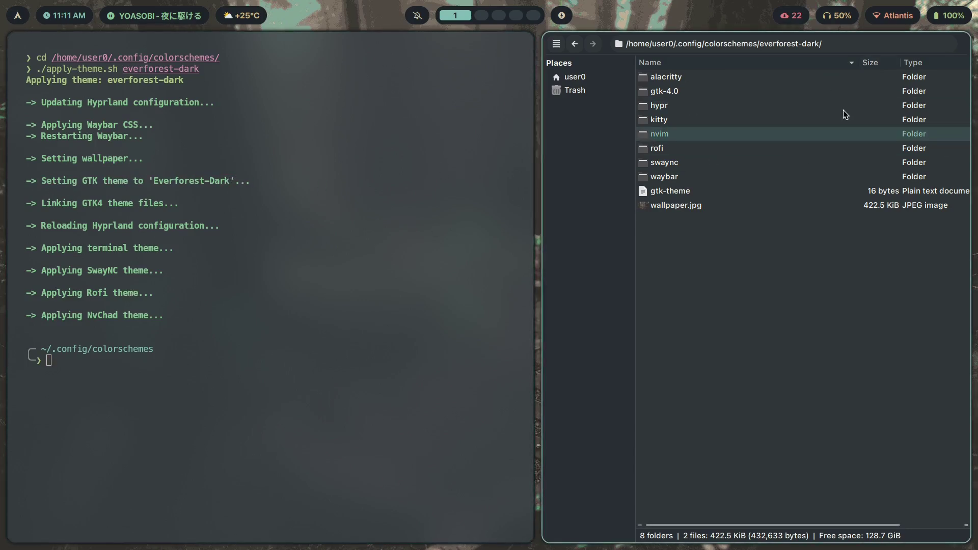
{"action": "left_click_drag", "start_coordinate": [26, 203], "coordinate": [172, 203]}
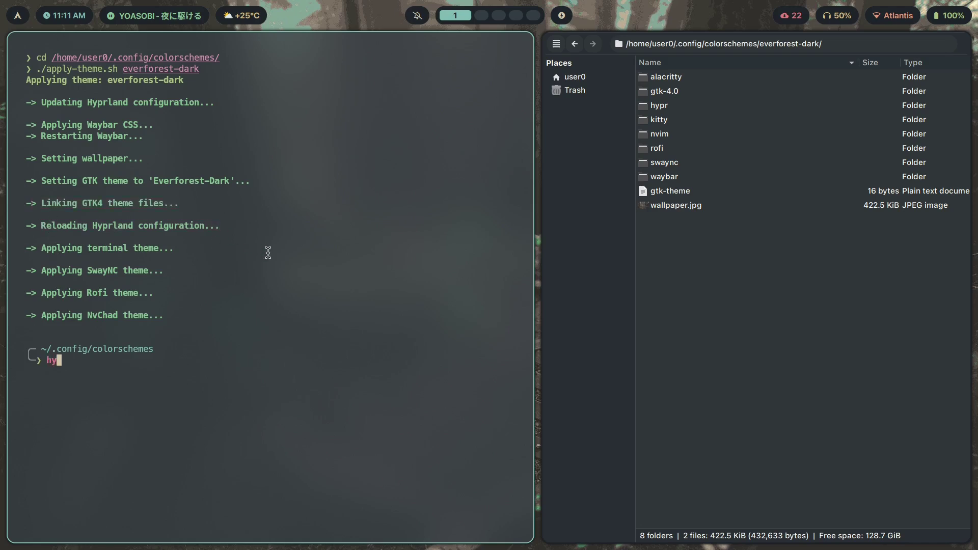
{"action": "type", "text": "oad"}
{"action": "key", "text": "ctrl+c"}
Launch Alacritty from the application launcher, examine its terminal colors and text selection, and close it
{"action": "key", "text": "super+d"}
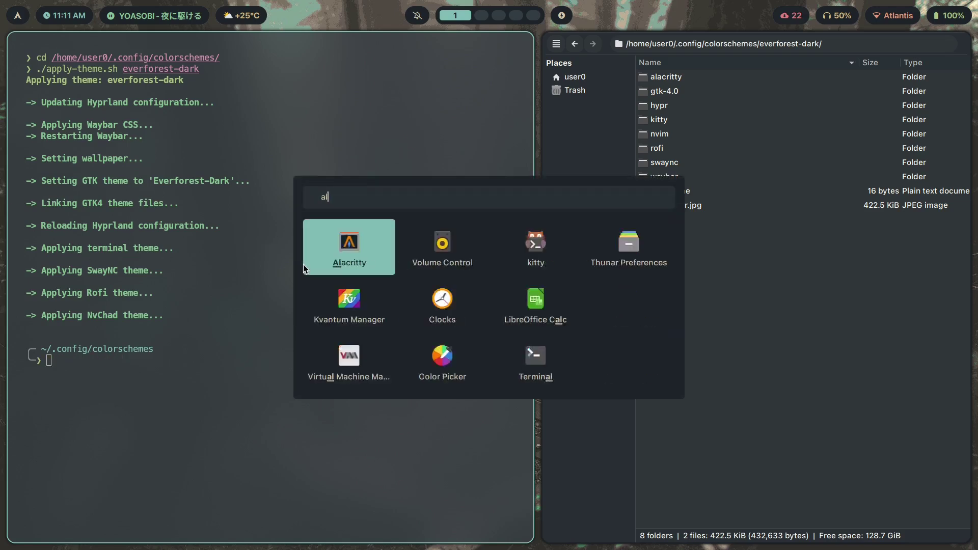
{"action": "key", "text": "Return"}
{"action": "left_click_drag", "start_coordinate": [797, 417], "coordinate": [566, 319]}
{"action": "left_click", "coordinate": [786, 393]}
{"action": "left_click_drag", "start_coordinate": [699, 402], "coordinate": [703, 356]}
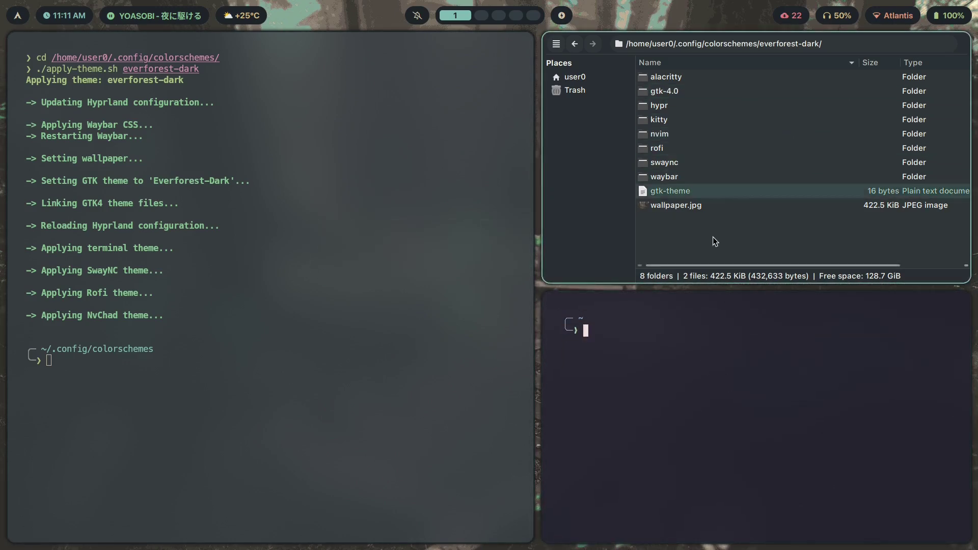
{"action": "left_click_drag", "start_coordinate": [655, 369], "coordinate": [635, 322]}
{"action": "left_click", "coordinate": [650, 332]}
{"action": "key", "text": "super+q"}
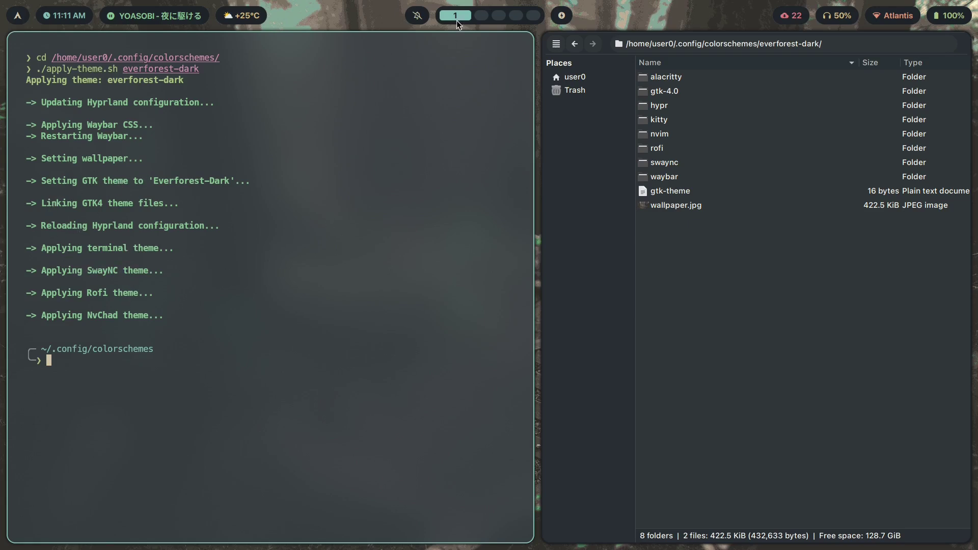
View the themed notification center and the application launcher, closing each one again
{"action": "left_click", "coordinate": [417, 16]}
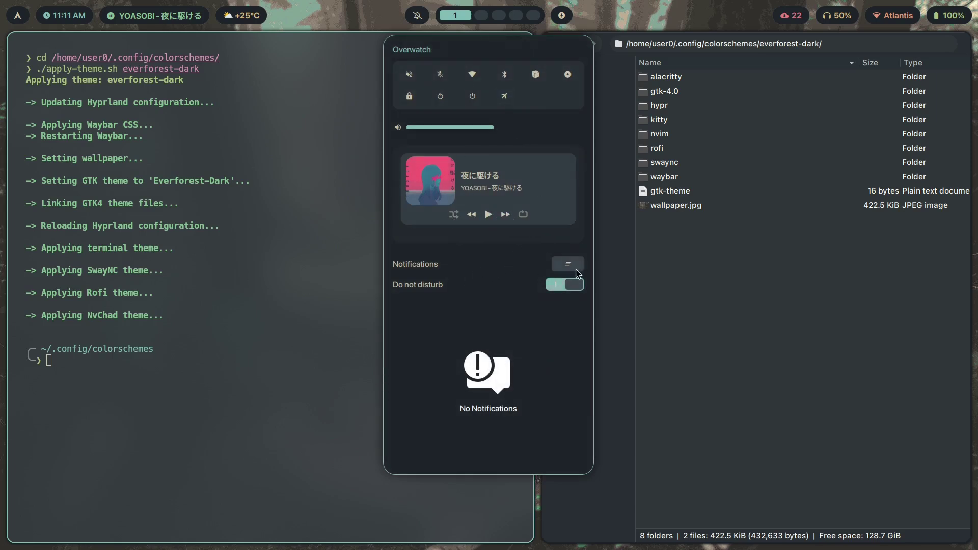
{"action": "key", "text": "Escape"}
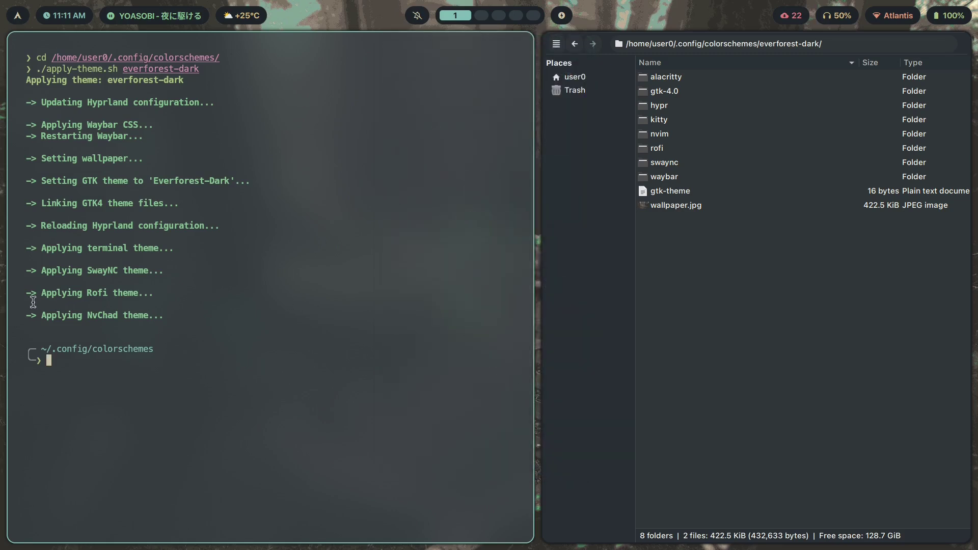
{"action": "key", "text": "super+space"}
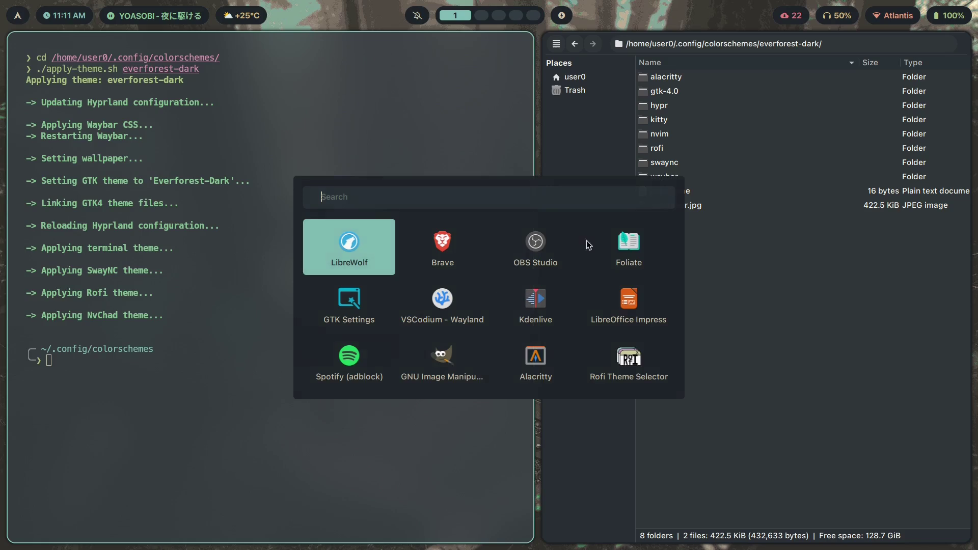
{"action": "key", "text": "Escape"}
Start nvim with an empty buffer to view its theme, and quit it
{"action": "type", "text": "nvim"}
{"action": "key", "text": "Return"}
{"action": "type", "text": ":q"}
{"action": "key", "text": "Escape"}
{"action": "type", "text": ":q"}
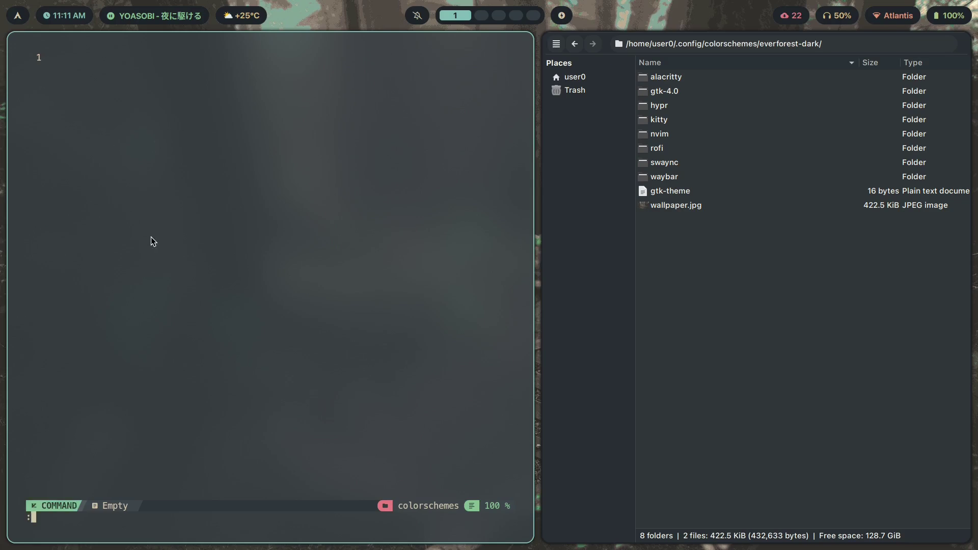
{"action": "key", "text": "Return"}
Open app.py in nvim and write print("hello world") on the first line
{"action": "type", "text": "nvom"}
{"action": "key", "text": "BackSpace"}
{"action": "key", "text": "BackSpace"}
{"action": "key", "text": "BackSpace"}
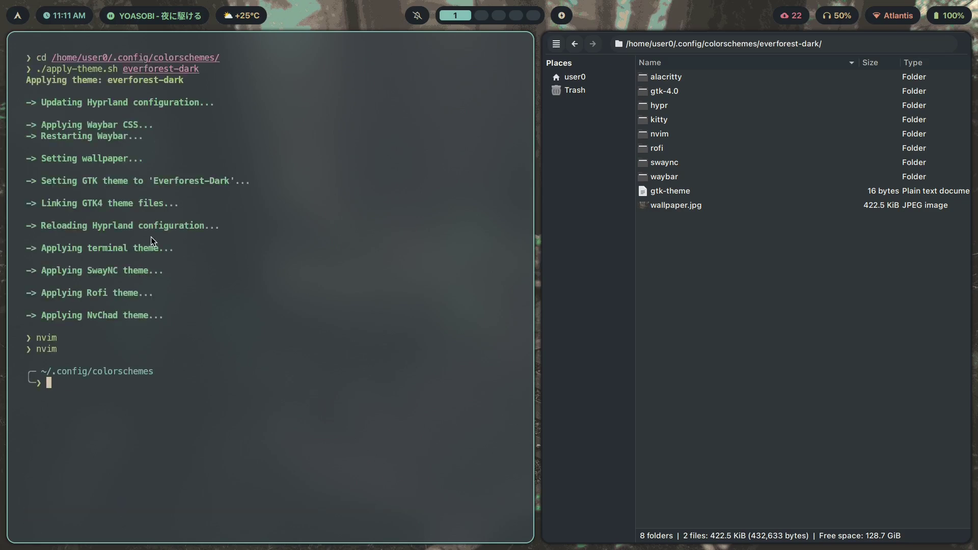
{"action": "type", "text": "im app.py"}
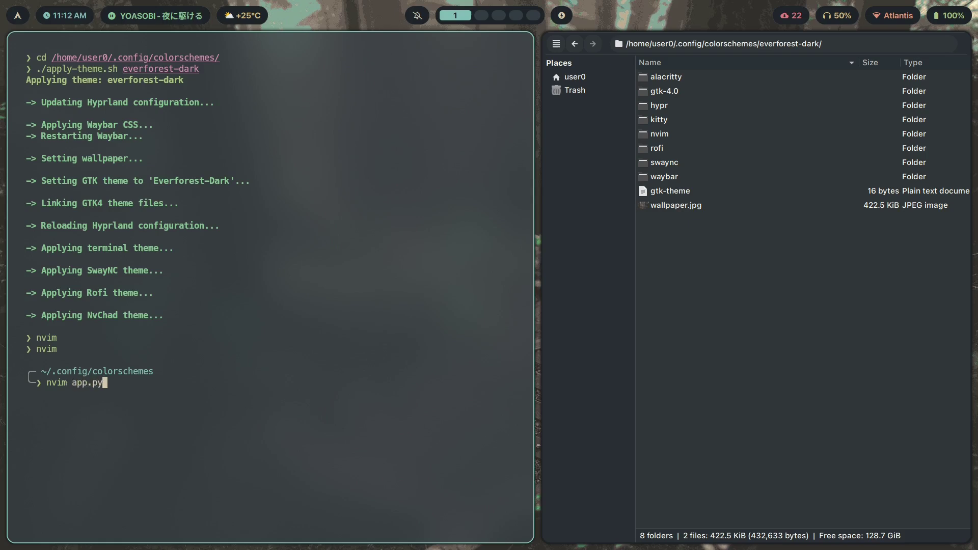
{"action": "key", "text": "Return"}
{"action": "type", "text": "ipri"}
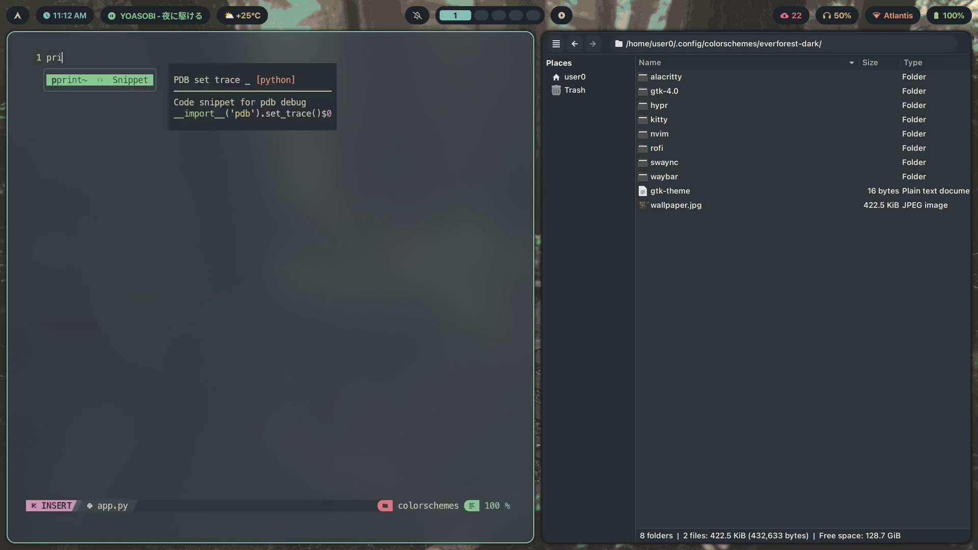
{"action": "type", "text": "nt(\"hello world"}
{"action": "key", "text": "Escape"}
Define a hello() function below the first print line, with print("hello") as its body
{"action": "key", "text": "o"}
{"action": "key", "text": "Return"}
{"action": "type", "text": "def hello("}
{"action": "key", "text": "Escape"}
{"action": "type", "text": "A:"}
{"action": "key", "text": "Return"}
{"action": "type", "text": "print(\"hello"}
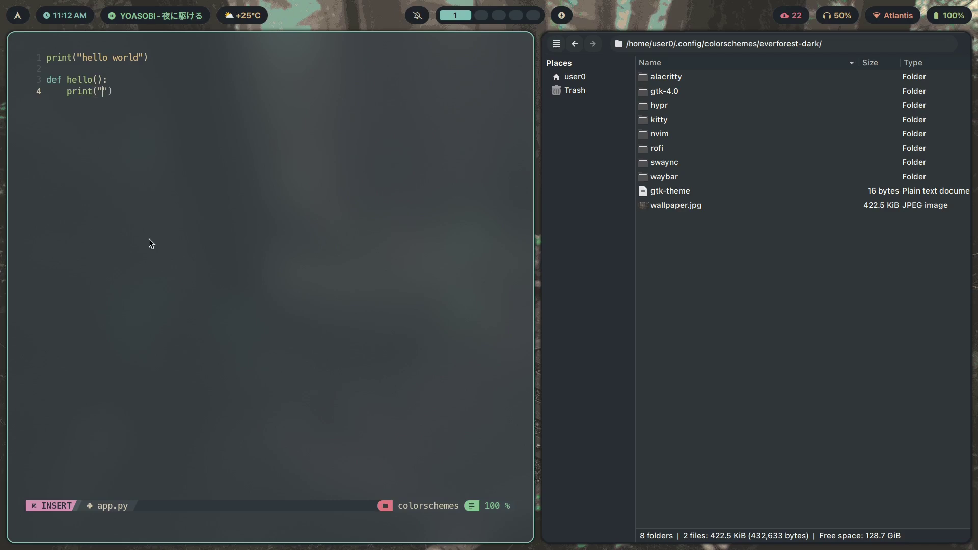
Add an unindented hello() call below the function, separated by a blank line
{"action": "key", "text": "Escape"}
{"action": "key", "text": "o"}
{"action": "key", "text": "Return"}
{"action": "key", "text": "BackSpace"}
{"action": "type", "text": "hello("}
{"action": "key", "text": "Escape"}
{"action": "key", "text": "k"}
{"action": "key", "text": "j"}
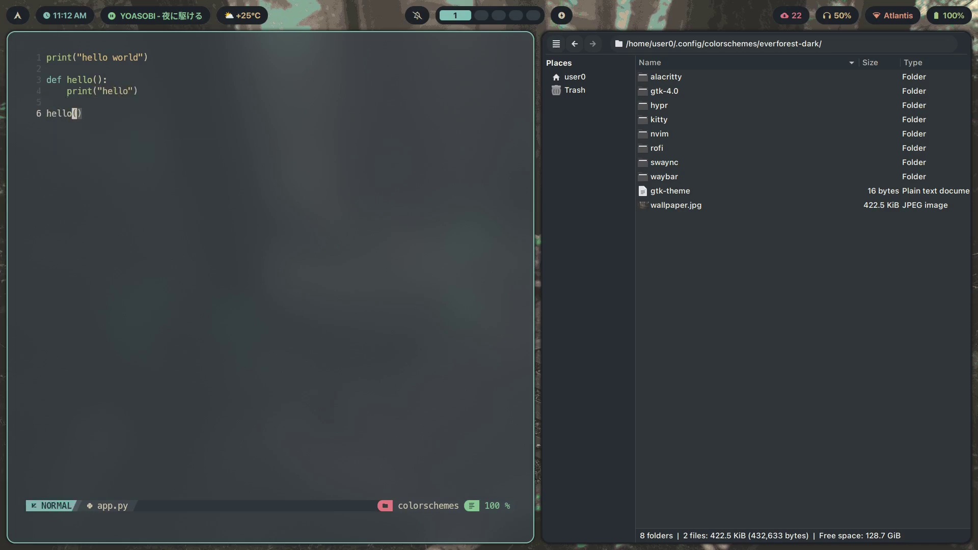
Add an empty line after the hello() call, and save and quit app.py
{"action": "key", "text": "o"}
{"action": "key", "text": "Escape"}
{"action": "key", "text": "k"}
{"action": "key", "text": "k"}
{"action": "key", "text": "j"}
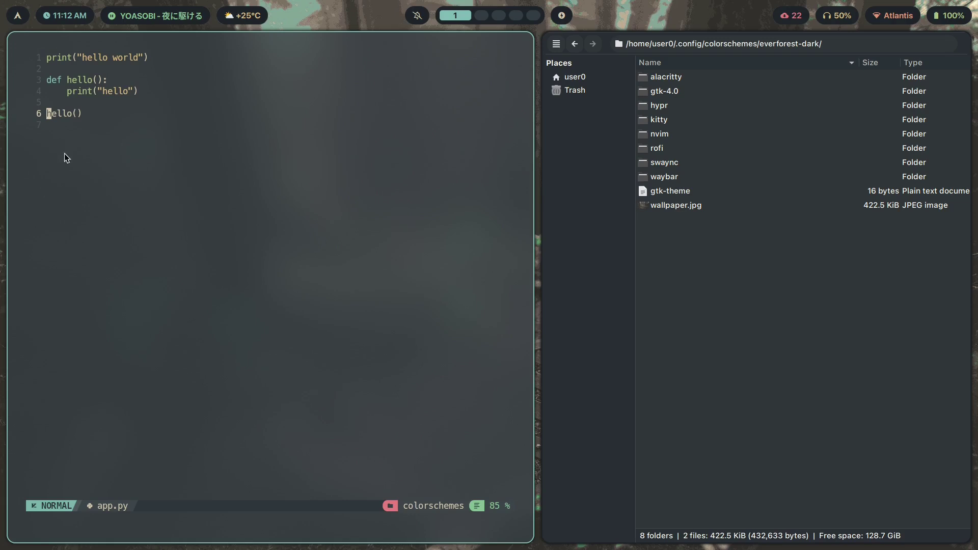
{"action": "type", "text": "j:wq"}
{"action": "key", "text": "Return"}
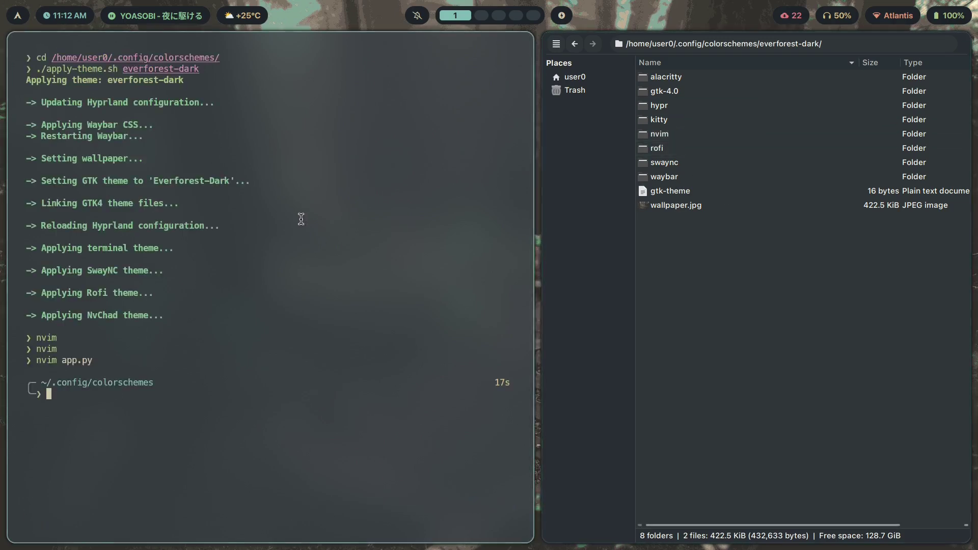
Close the terminal, open the gtk-theme file from the everforest-dark folder to read its theme name, and close it
{"action": "key", "text": "super+q"}
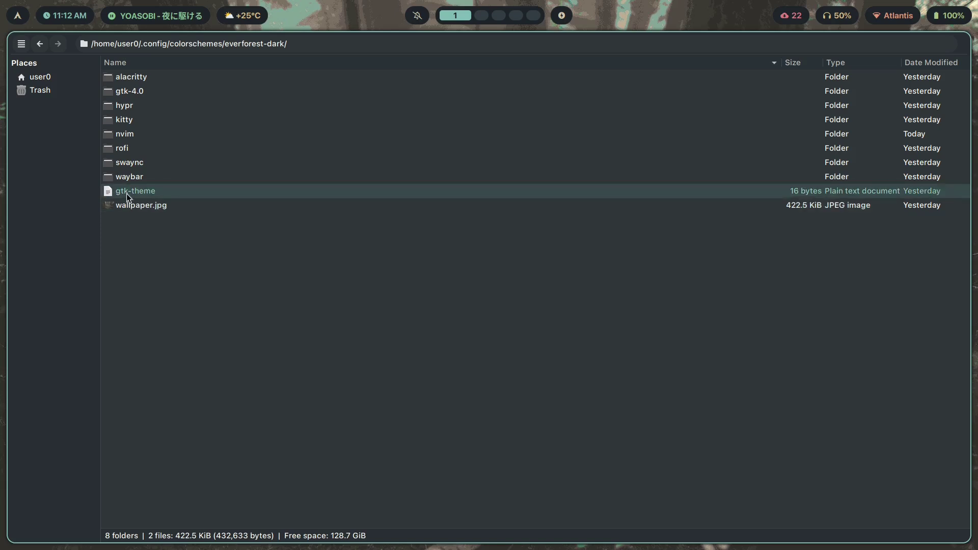
{"action": "double_click", "coordinate": [201, 192]}
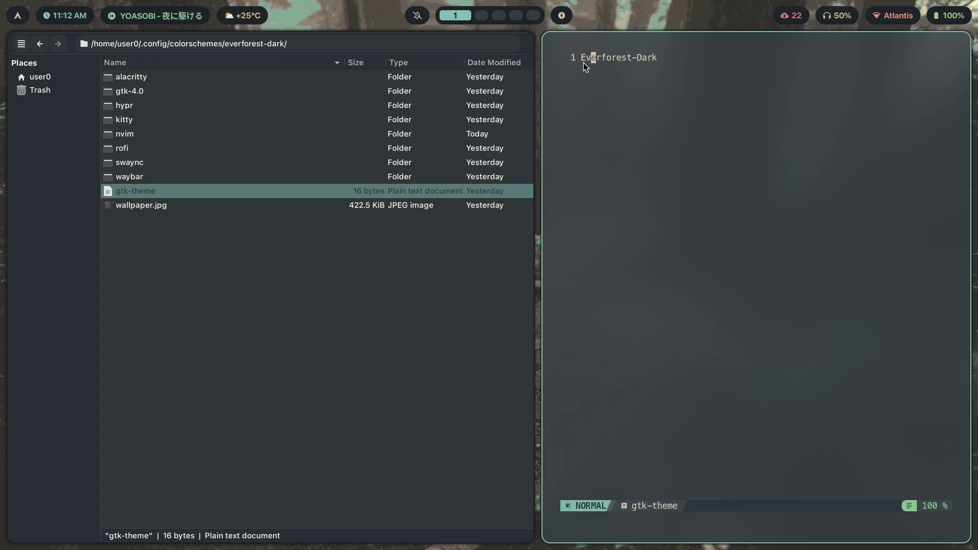
{"action": "key", "text": "super+q"}
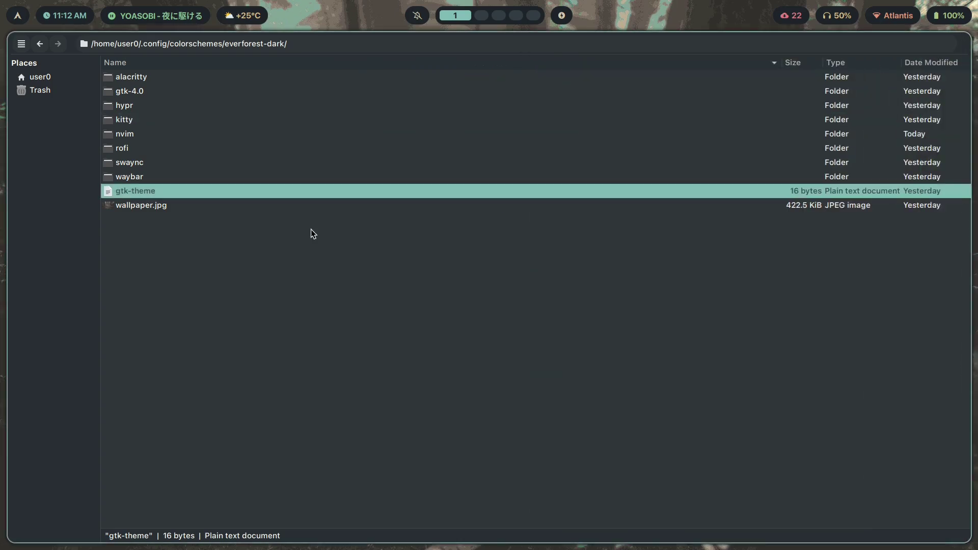
Close the file manager and open the web browser
{"action": "key", "text": "super+q"}
{"action": "key", "text": "super+b"}
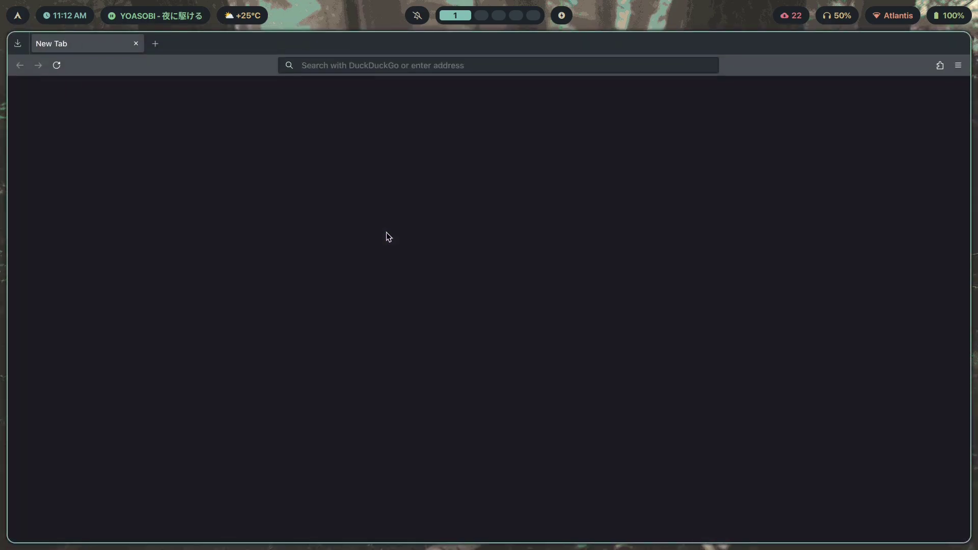
Search the web for the everforest gtk theme together with its author's name, and open the Everforest-GTK-Theme repository on GitHub
{"action": "type", "text": "everfor"}
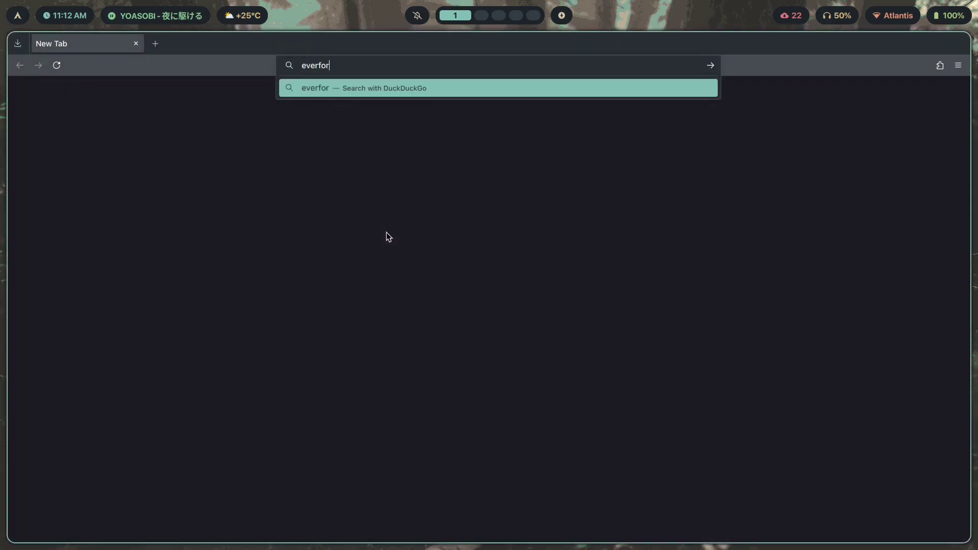
{"action": "type", "text": "est gtk theme "}
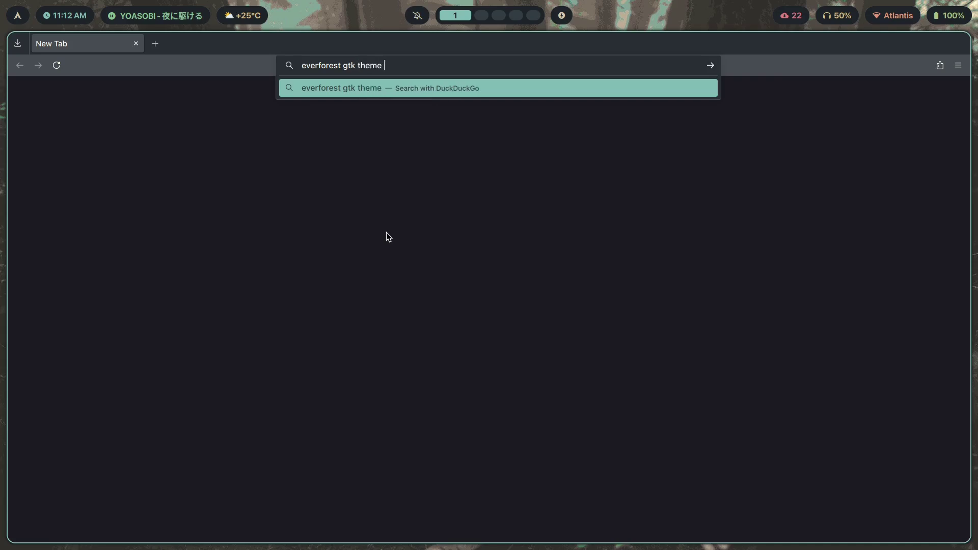
{"action": "type", "text": "fausto kor"}
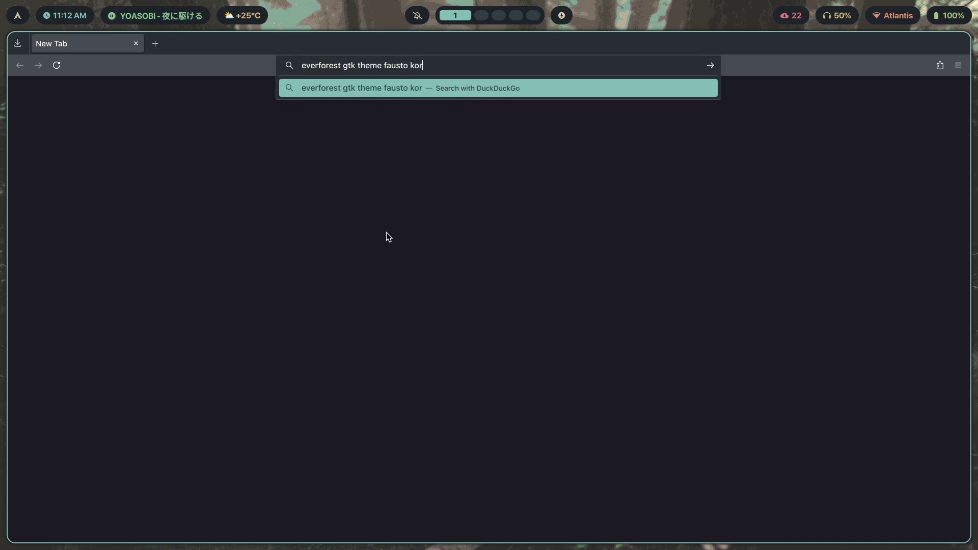
{"action": "type", "text": "psvart"}
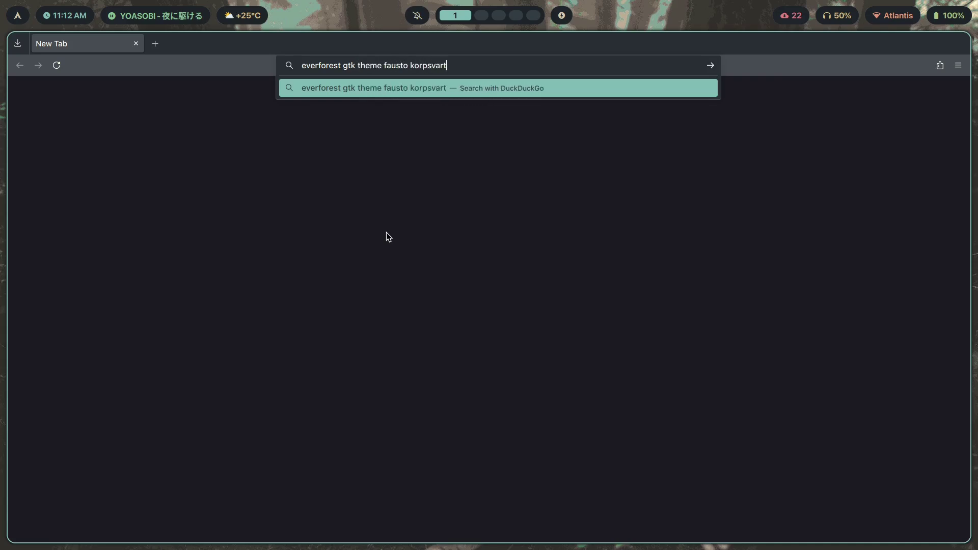
{"action": "key", "text": "Return"}
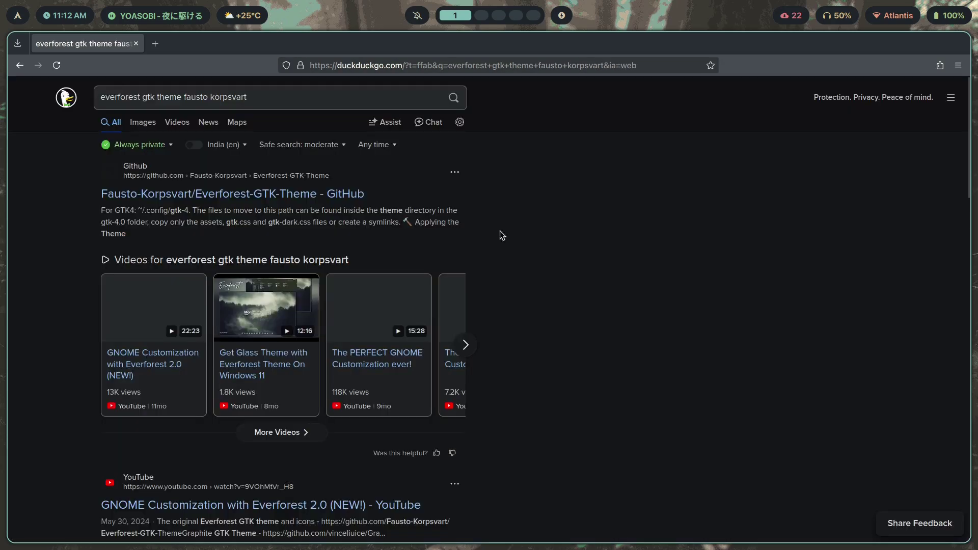
{"action": "left_click", "coordinate": [253, 196]}
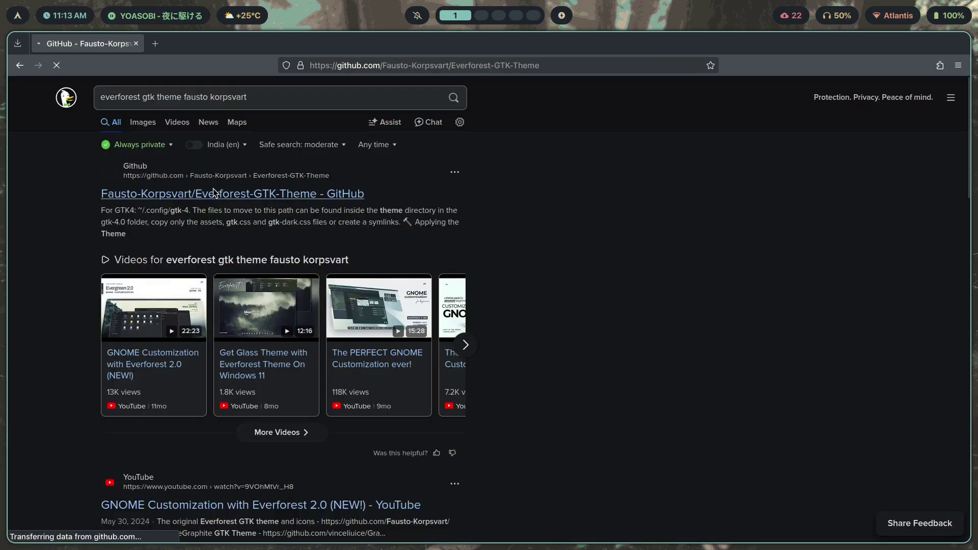
Open a terminal on workspace 2, list the .themes folder and highlight the installed theme entries from Gruvbox-Dark down to Gruvbox-Dark-xhdpi
{"action": "key", "text": "super+2"}
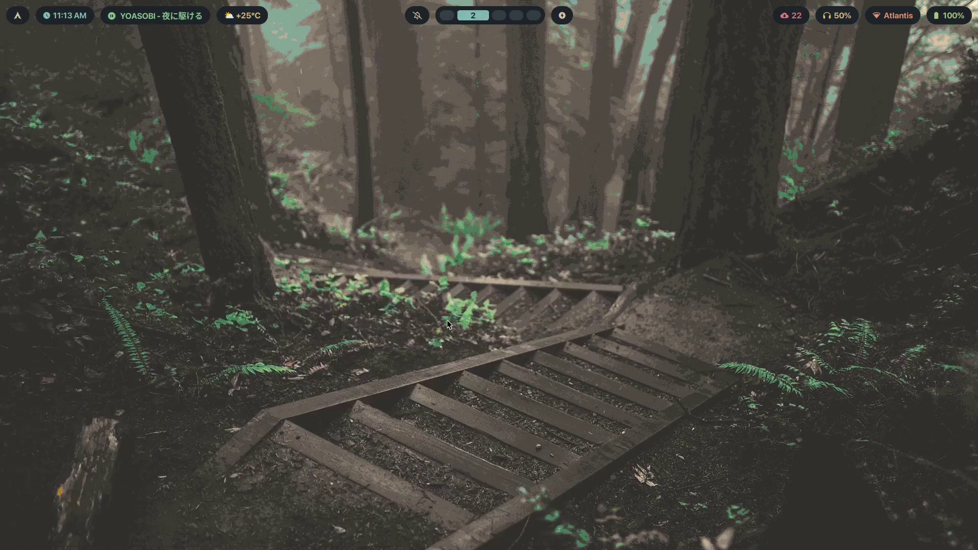
{"action": "key", "text": "super+Return"}
{"action": "type", "text": "ls .the"}
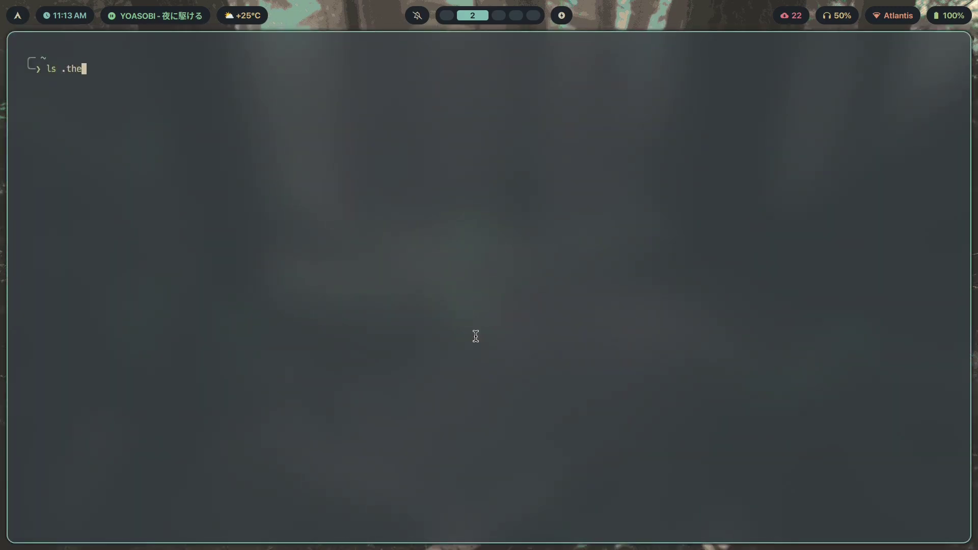
{"action": "key", "text": "Tab"}
{"action": "key", "text": "Return"}
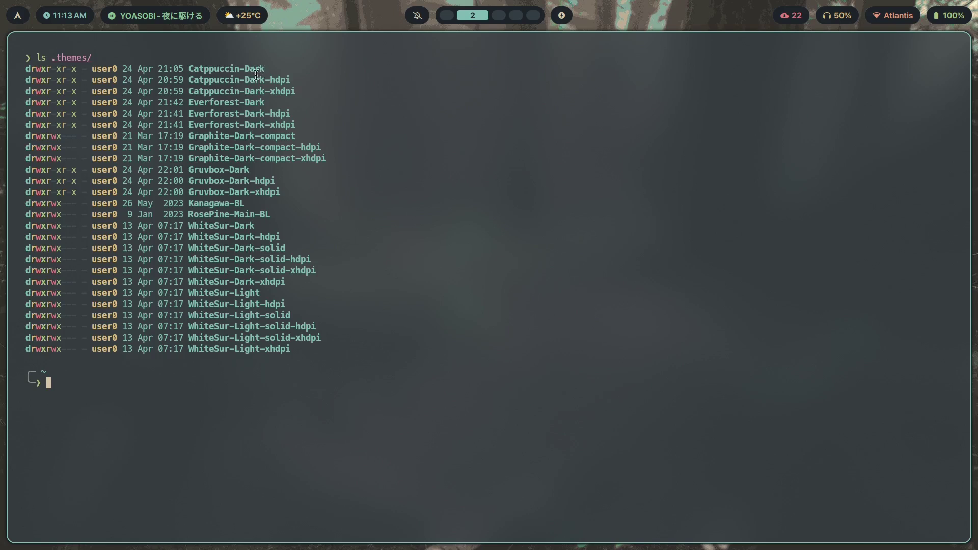
{"action": "left_click_drag", "start_coordinate": [293, 198], "coordinate": [191, 167]}
{"action": "left_click", "coordinate": [547, 277]}
Close the terminal, and find and start the nwg application with the app launcher
{"action": "key", "text": "super+q"}
{"action": "key", "text": "super+d"}
{"action": "type", "text": "nwg"}
{"action": "key", "text": "Return"}
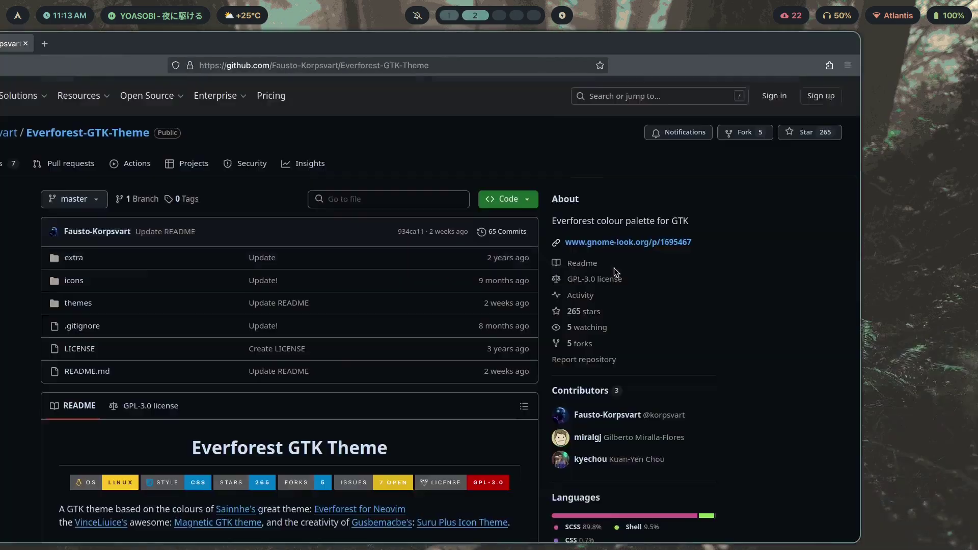
Open the file manager on workspace 1 and go to the .config/colorschemes folder
{"action": "key", "text": "super+1"}
{"action": "key", "text": "super+e"}
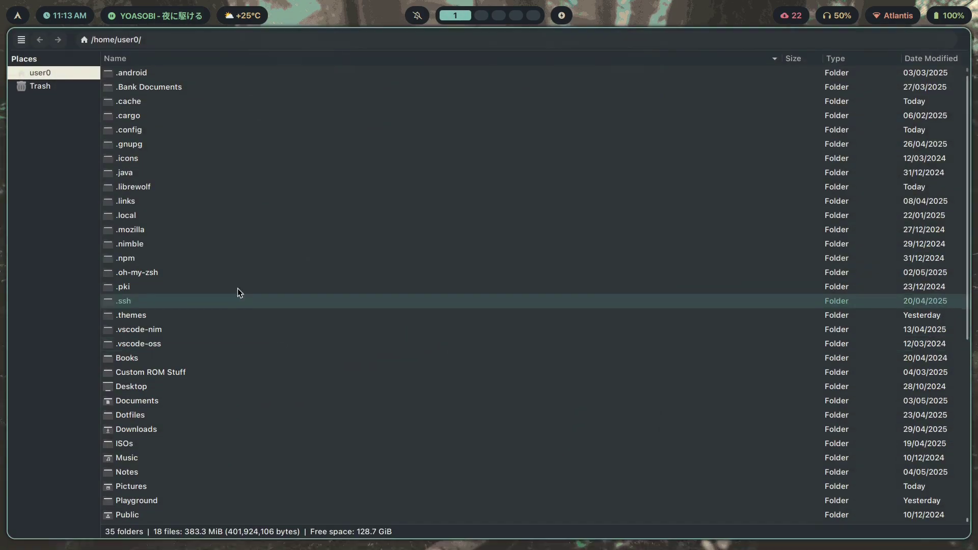
{"action": "double_click", "coordinate": [194, 136]}
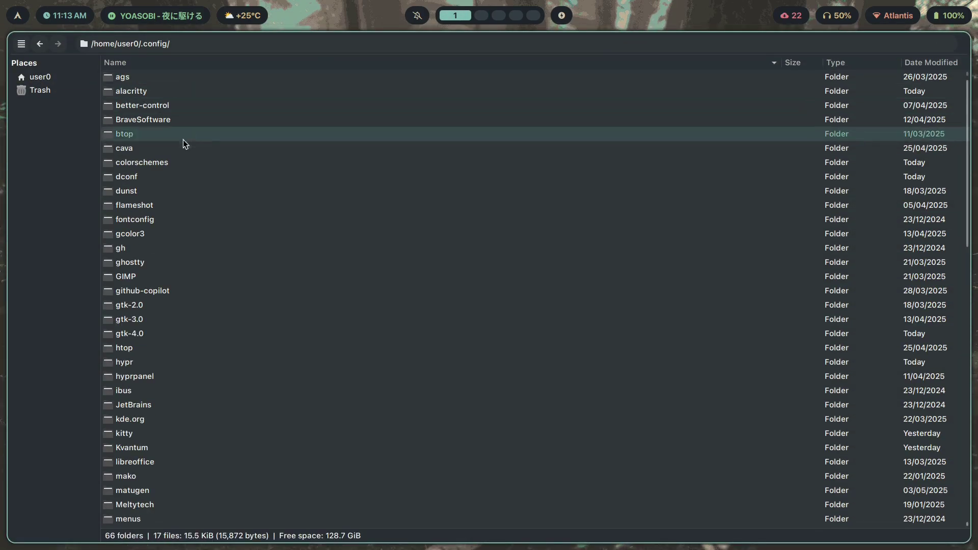
{"action": "double_click", "coordinate": [195, 163]}
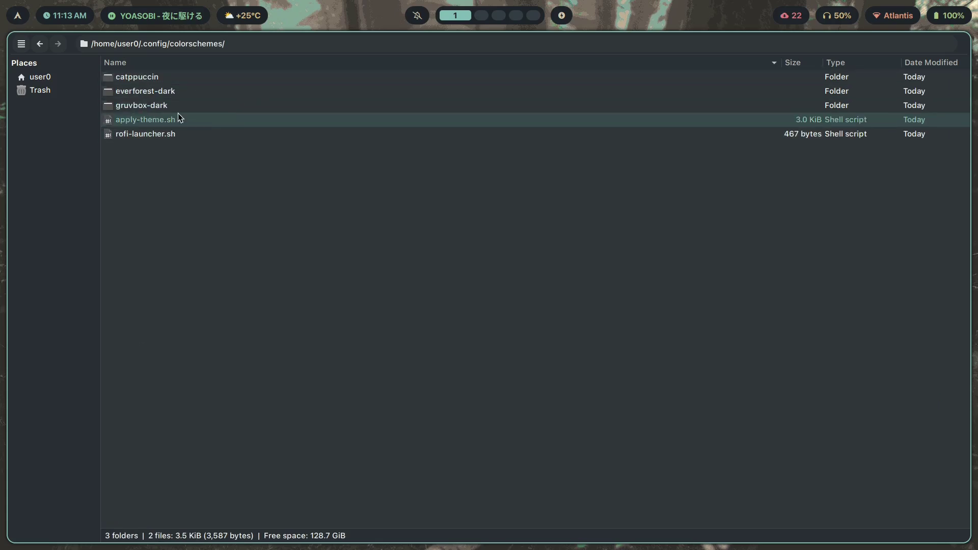
Look through the catppuccin, everforest-dark and gruvbox-dark folders in turn, returning to the colorschemes folder
{"action": "double_click", "coordinate": [252, 81]}
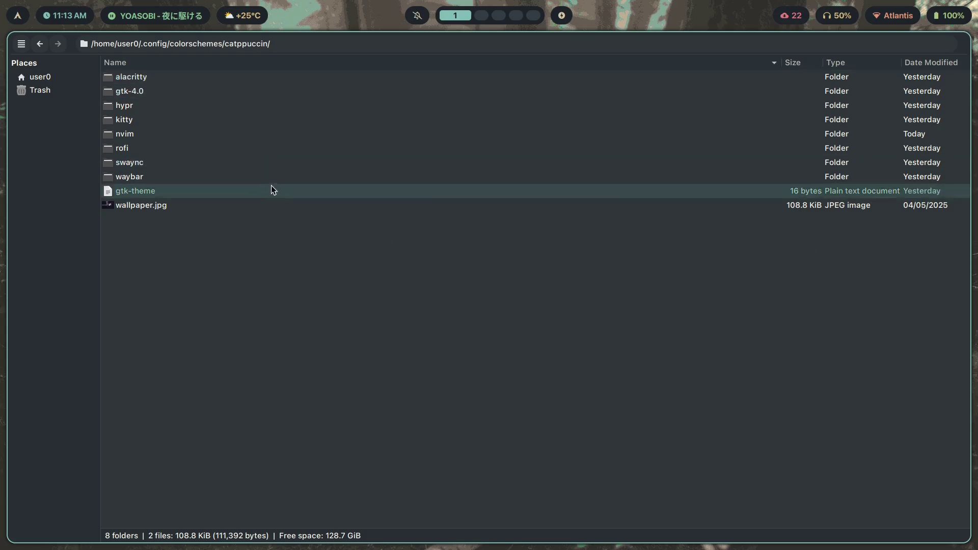
{"action": "key", "text": "BackSpace"}
{"action": "double_click", "coordinate": [211, 92]}
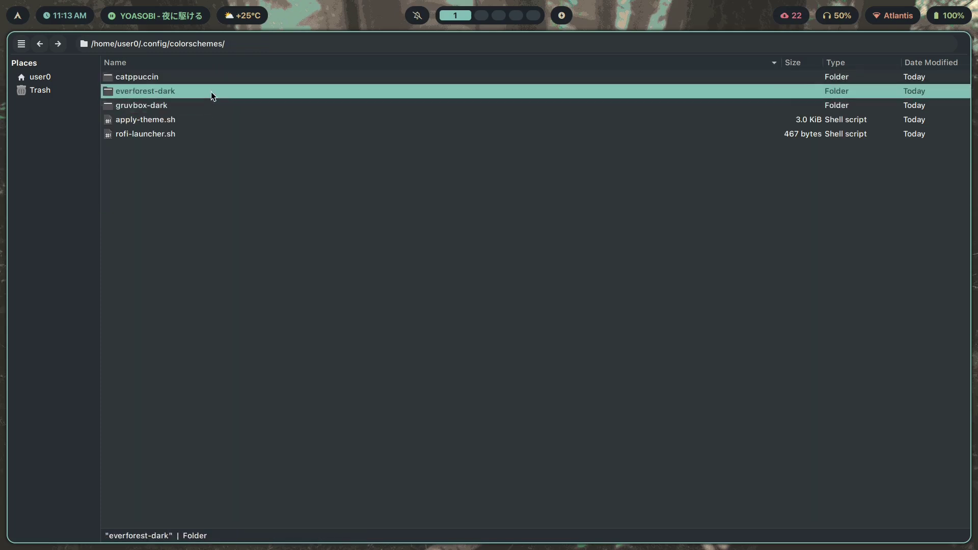
{"action": "key", "text": "BackSpace"}
{"action": "left_click", "coordinate": [245, 109]}
{"action": "double_click", "coordinate": [246, 110]}
{"action": "key", "text": "BackSpace"}
Create a new folder named kanagawa inside the colorschemes folder
{"action": "left_click", "coordinate": [246, 194]}
{"action": "right_click", "coordinate": [247, 194]}
{"action": "left_click", "coordinate": [298, 205]}
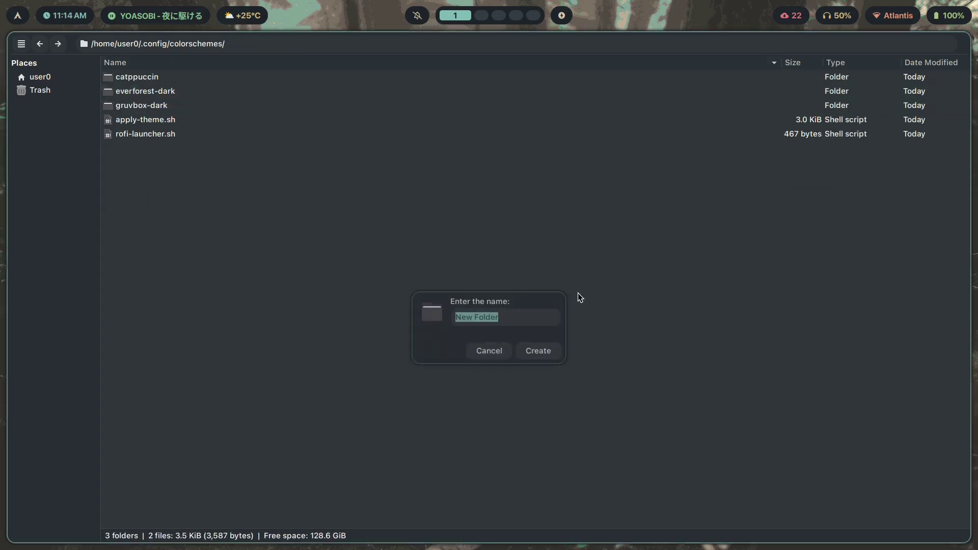
{"action": "type", "text": "kanagawa"}
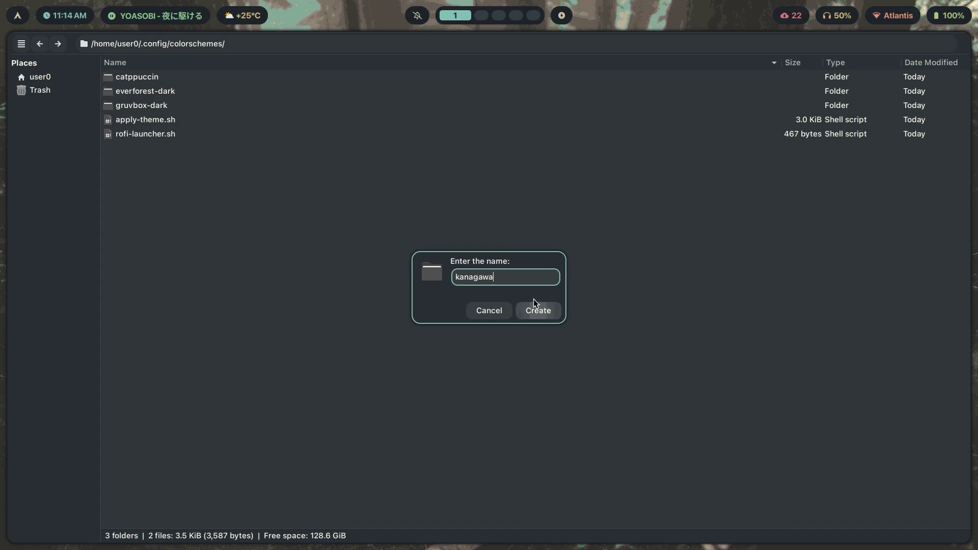
{"action": "key", "text": "Return"}
Look into the kanagawa folder, examine the folder and file structure of gruvbox-dark for comparison, and return to colorschemes
{"action": "double_click", "coordinate": [161, 120]}
{"action": "key", "text": "BackSpace"}
{"action": "key", "text": "Up"}
{"action": "key", "text": "Up"}
{"action": "key", "text": "Down"}
{"action": "key", "text": "Return"}
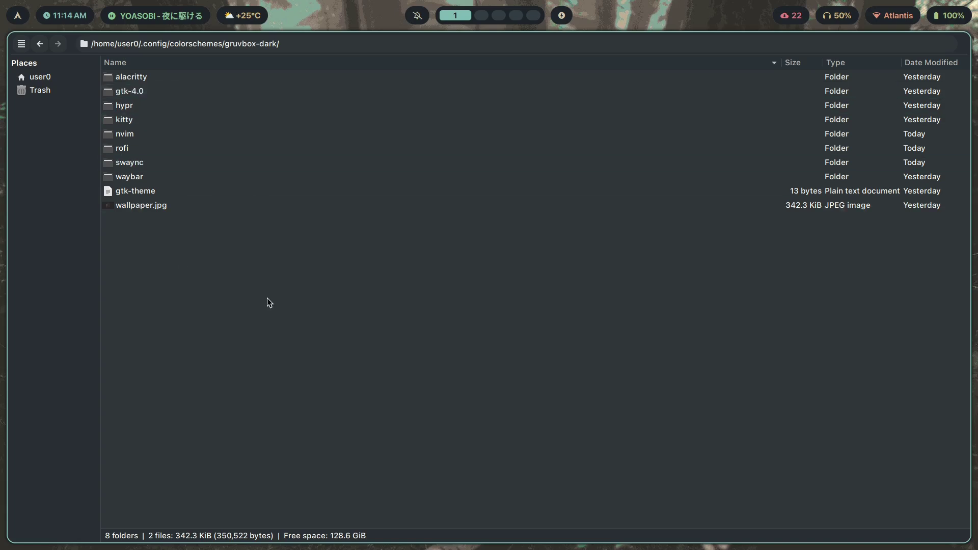
{"action": "key", "text": "BackSpace"}
Reopen the kanagawa folder to check its contents, and go back to the colorschemes folder
{"action": "double_click", "coordinate": [196, 122]}
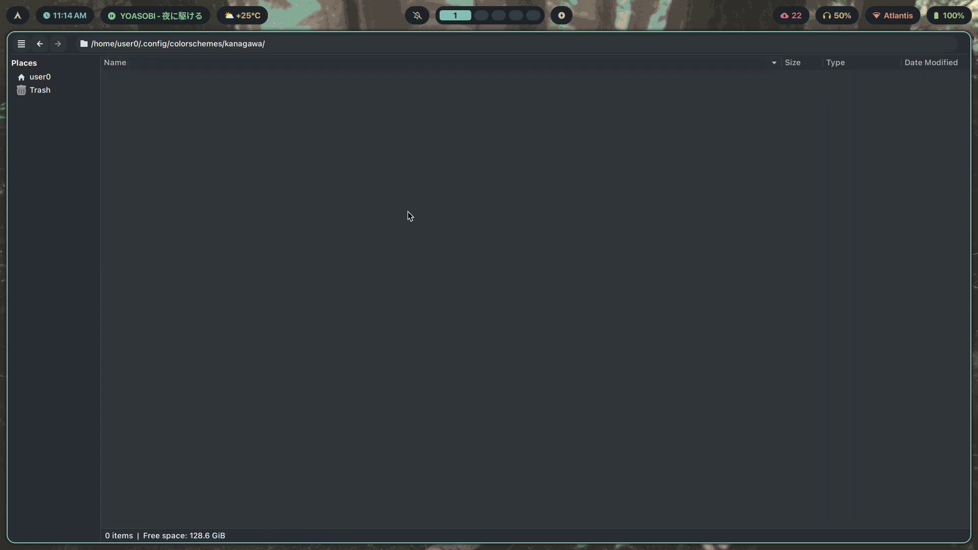
{"action": "key", "text": "BackSpace"}
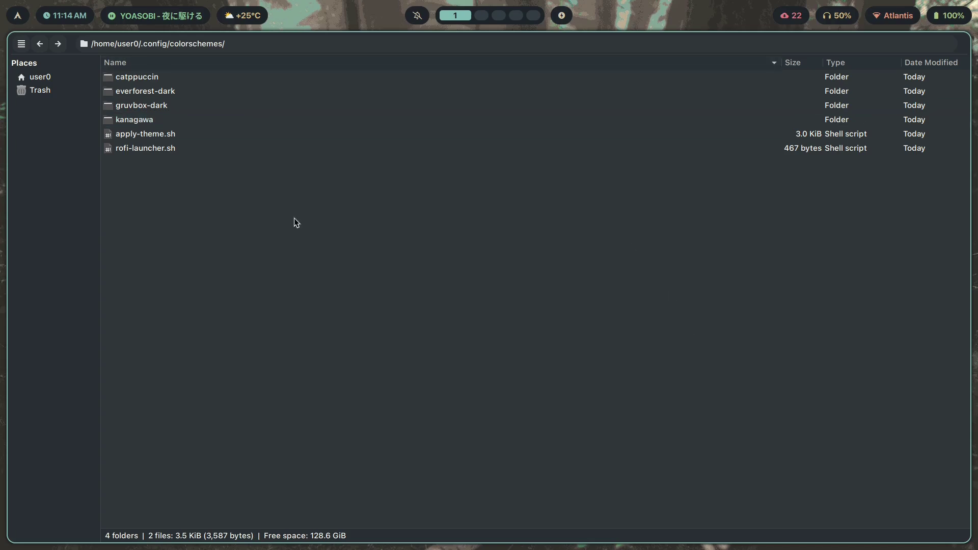
{"action": "double_click", "coordinate": [258, 122]}
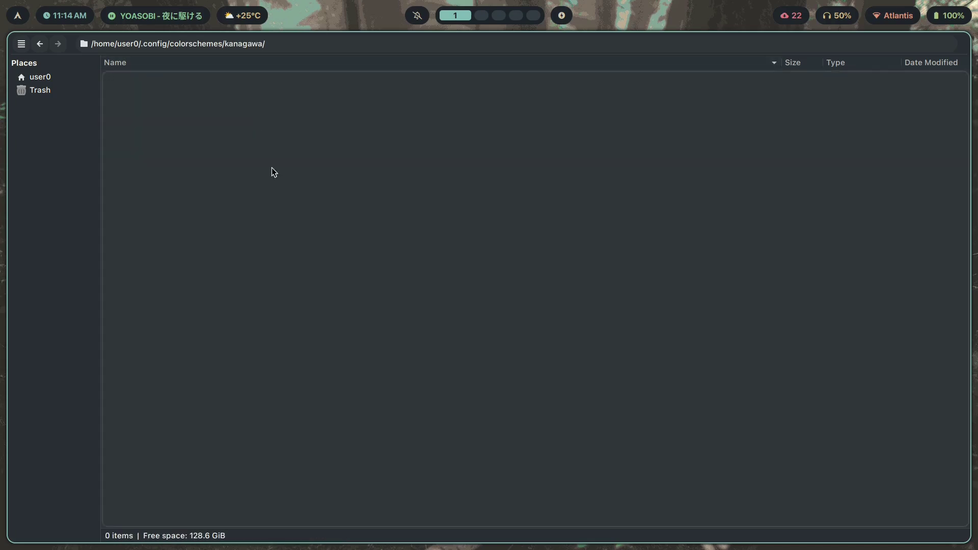
{"action": "key", "text": "BackSpace"}
{"action": "left_click", "coordinate": [635, 350]}
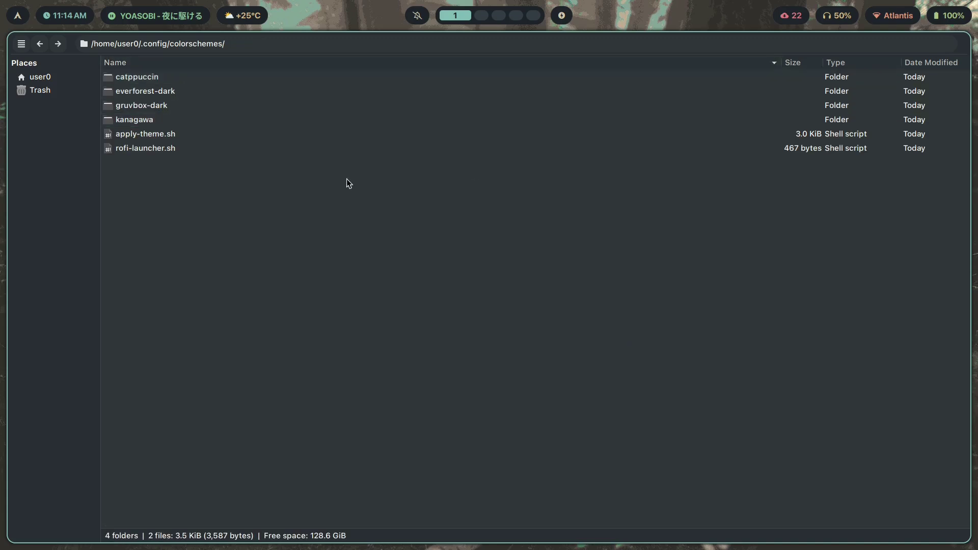
{"action": "key", "text": "super+2"}
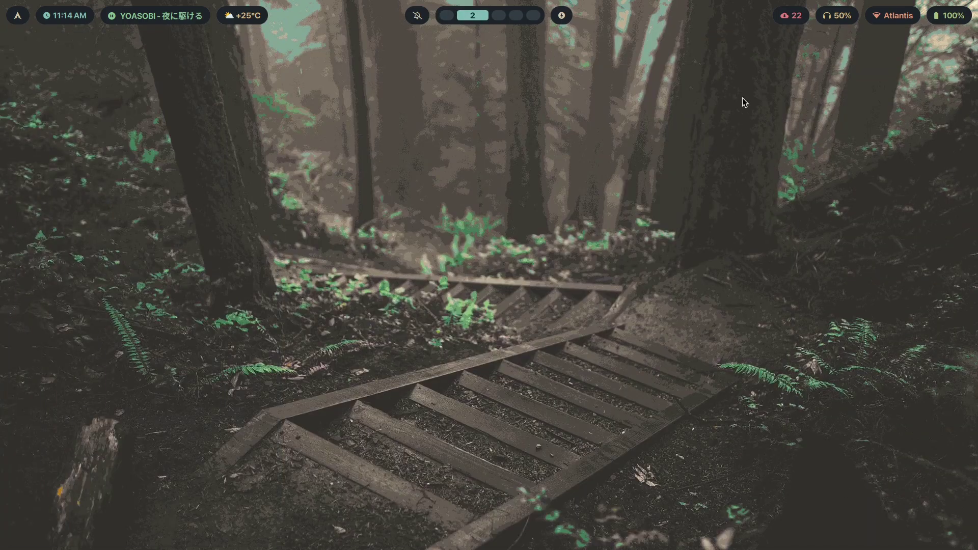
{"action": "key", "text": "super+1"}
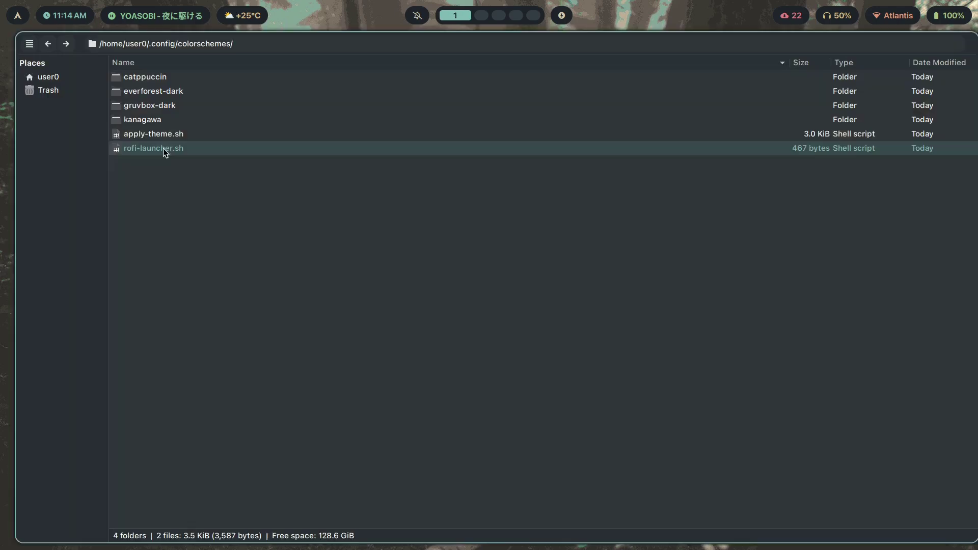